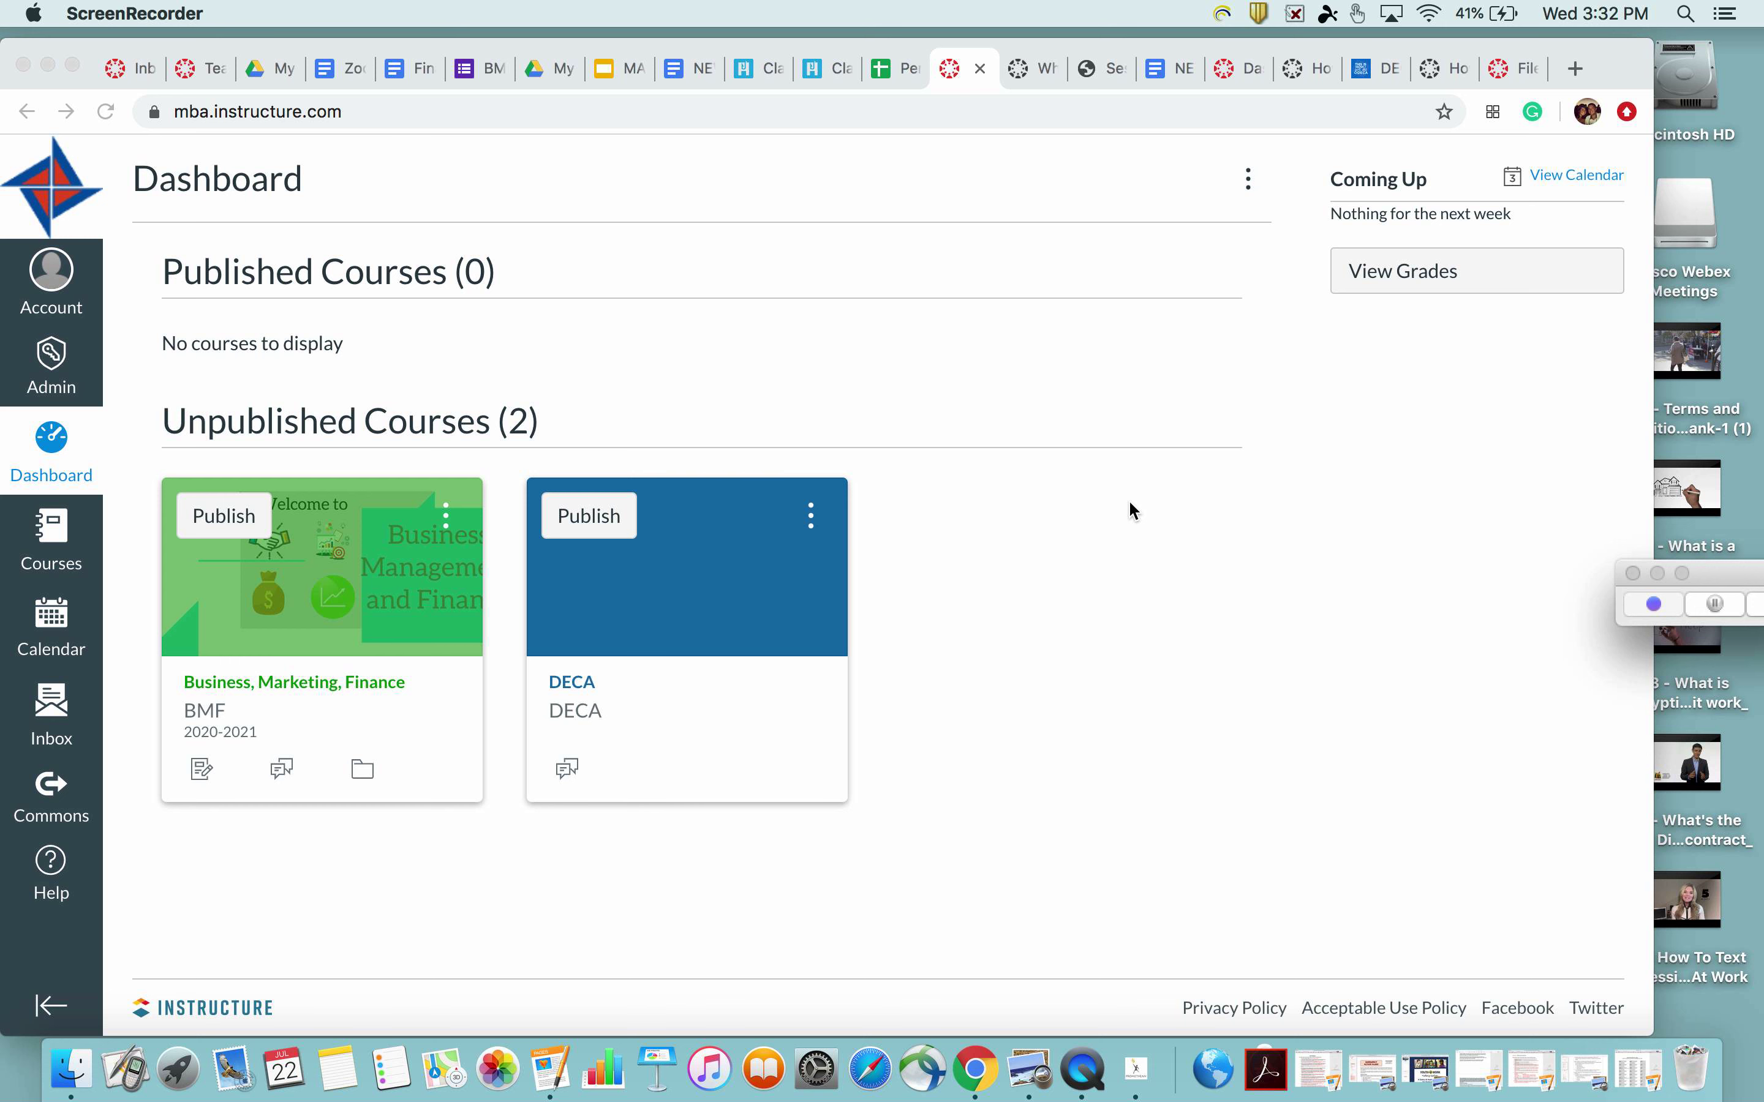
Open the Business, Marketing, Finance course and go to its Modules page
{"action": "left_click", "coordinate": [386, 688]}
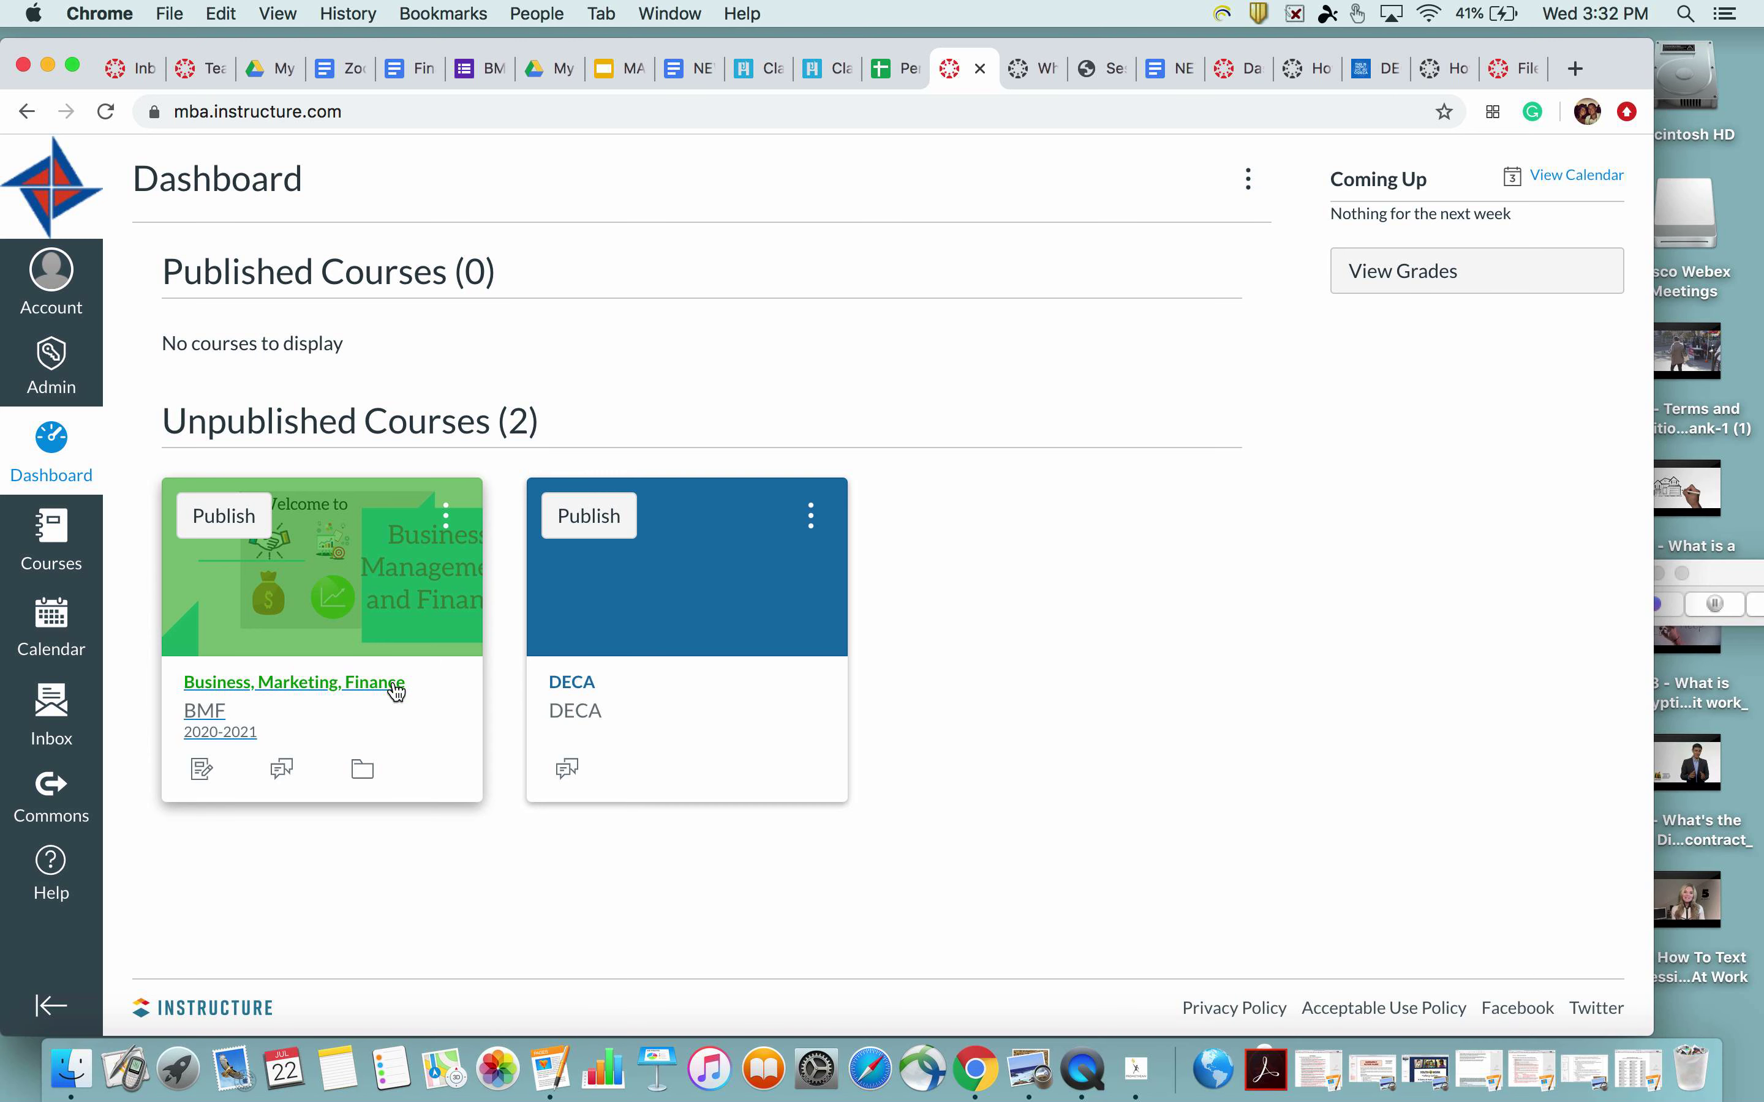
{"action": "left_click", "coordinate": [390, 689]}
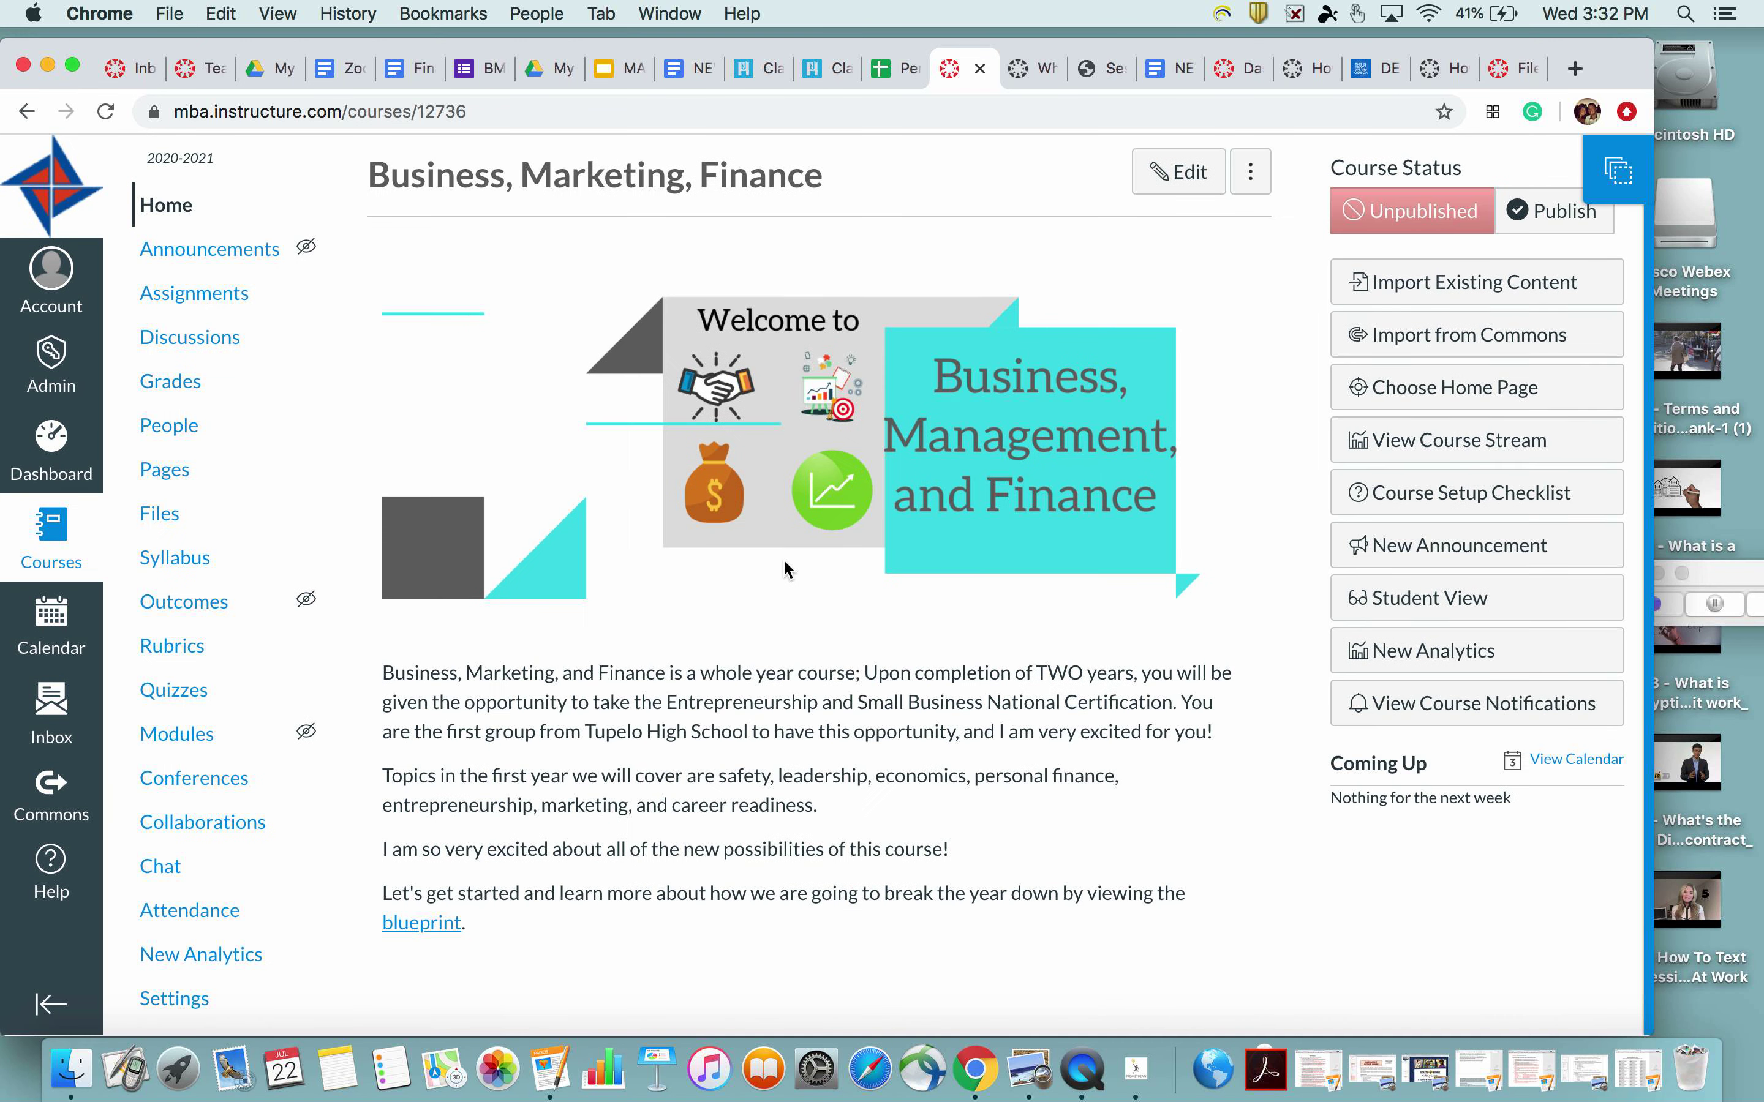
{"action": "left_click", "coordinate": [195, 736]}
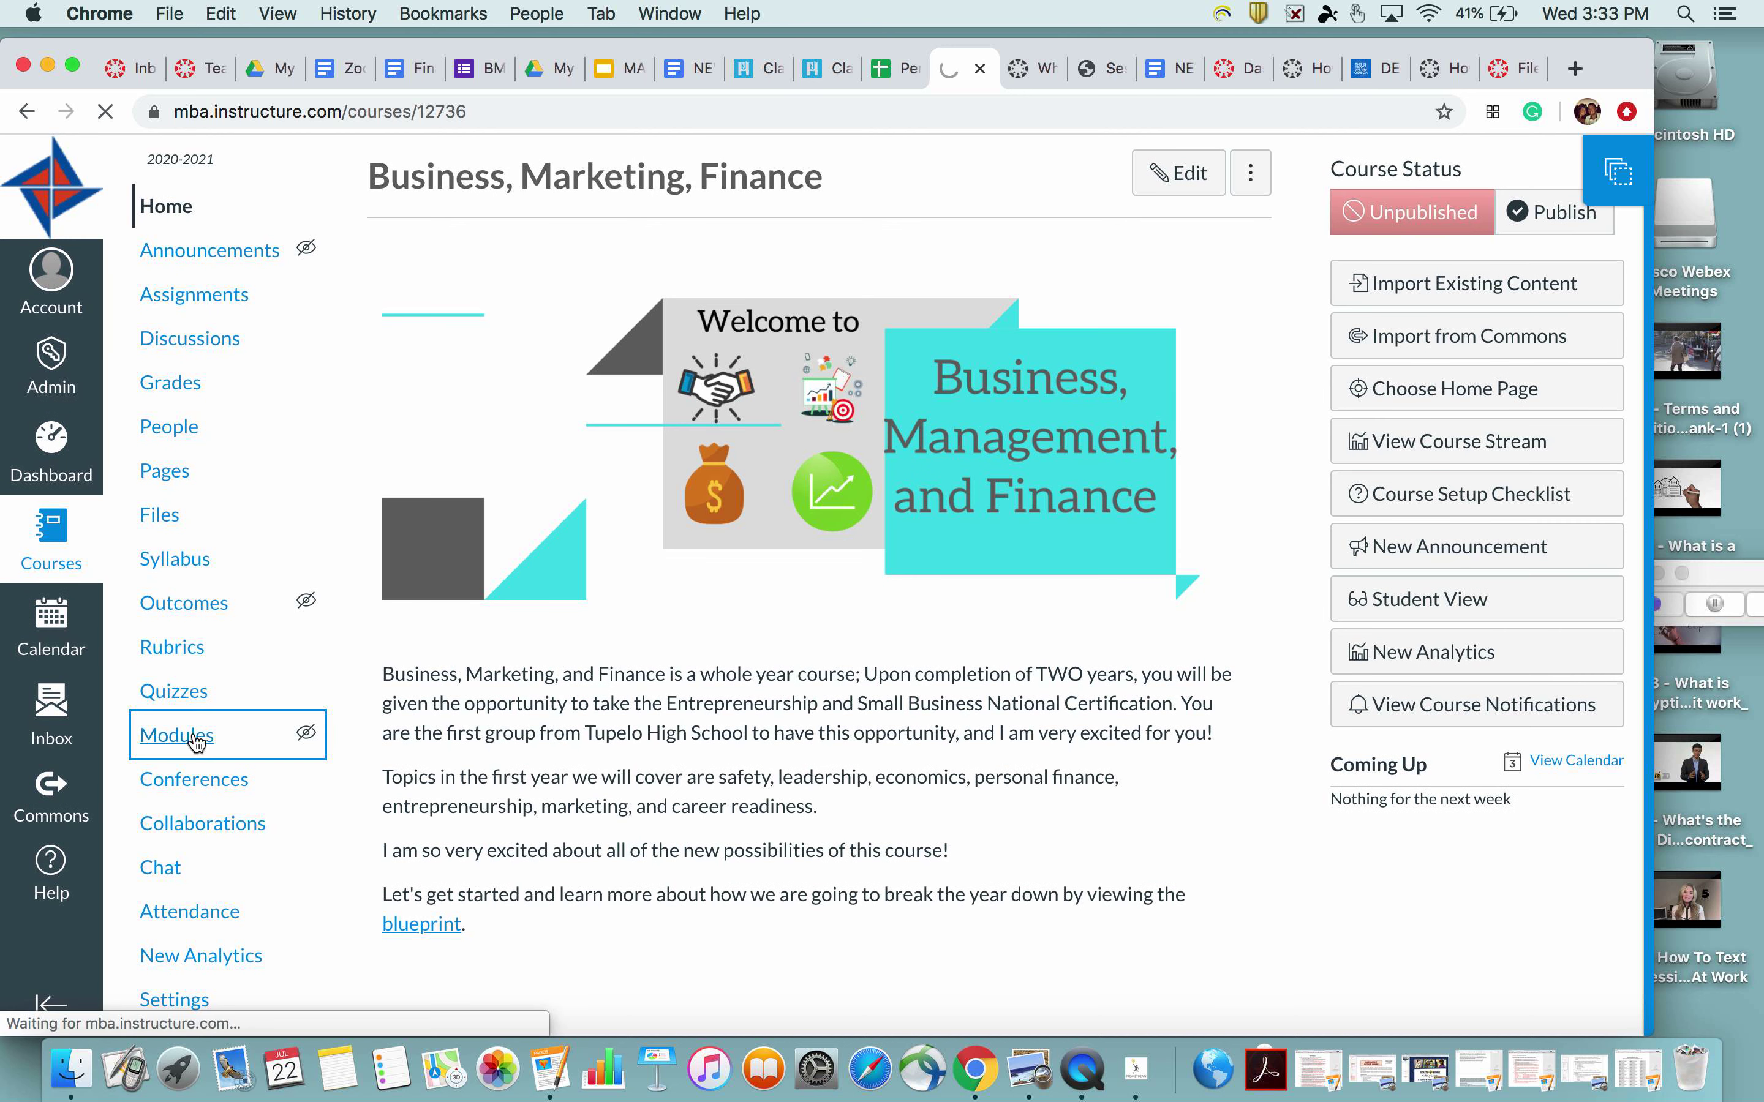
Scroll through Units 1.1 to 1.8, noting that Units 1.6 and 1.7 are empty
{"action": "scroll", "coordinate": [587, 485], "scroll_direction": "down", "scroll_amount": 2}
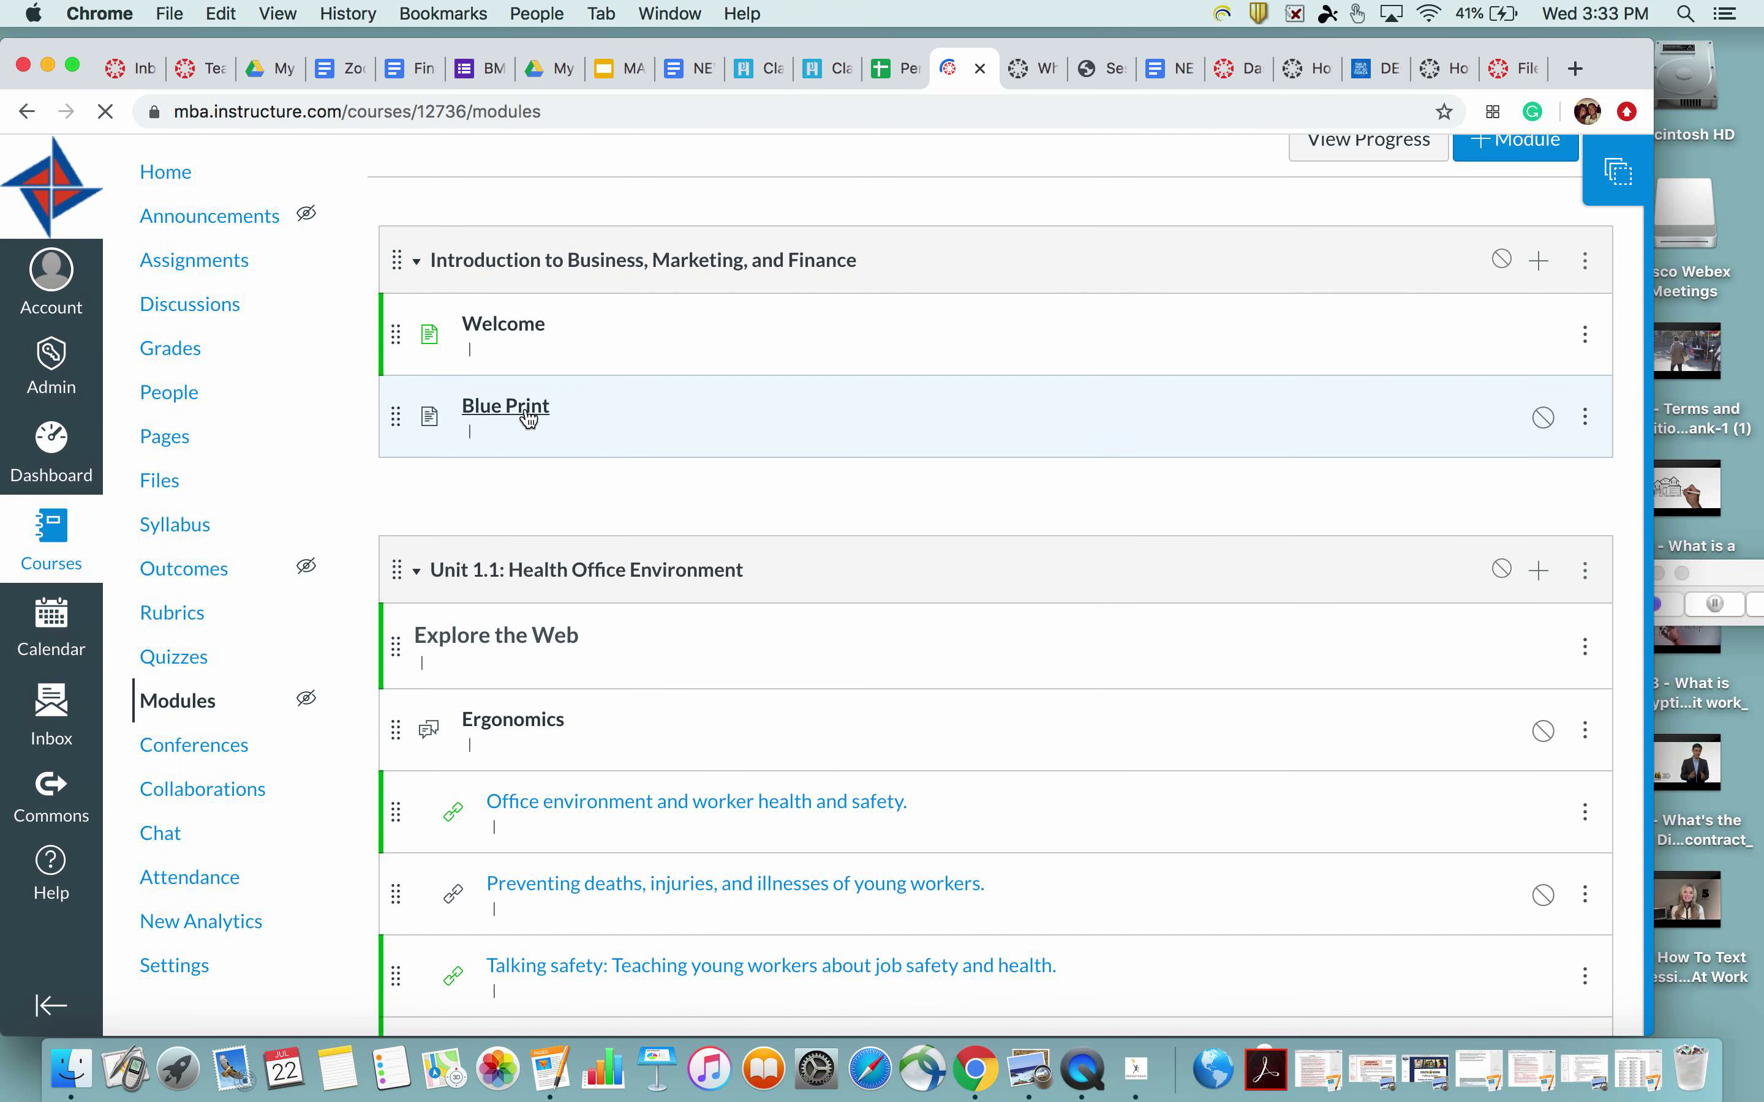
{"action": "scroll", "coordinate": [696, 503], "scroll_direction": "down", "scroll_amount": 3}
{"action": "scroll", "coordinate": [652, 620], "scroll_direction": "down", "scroll_amount": 2}
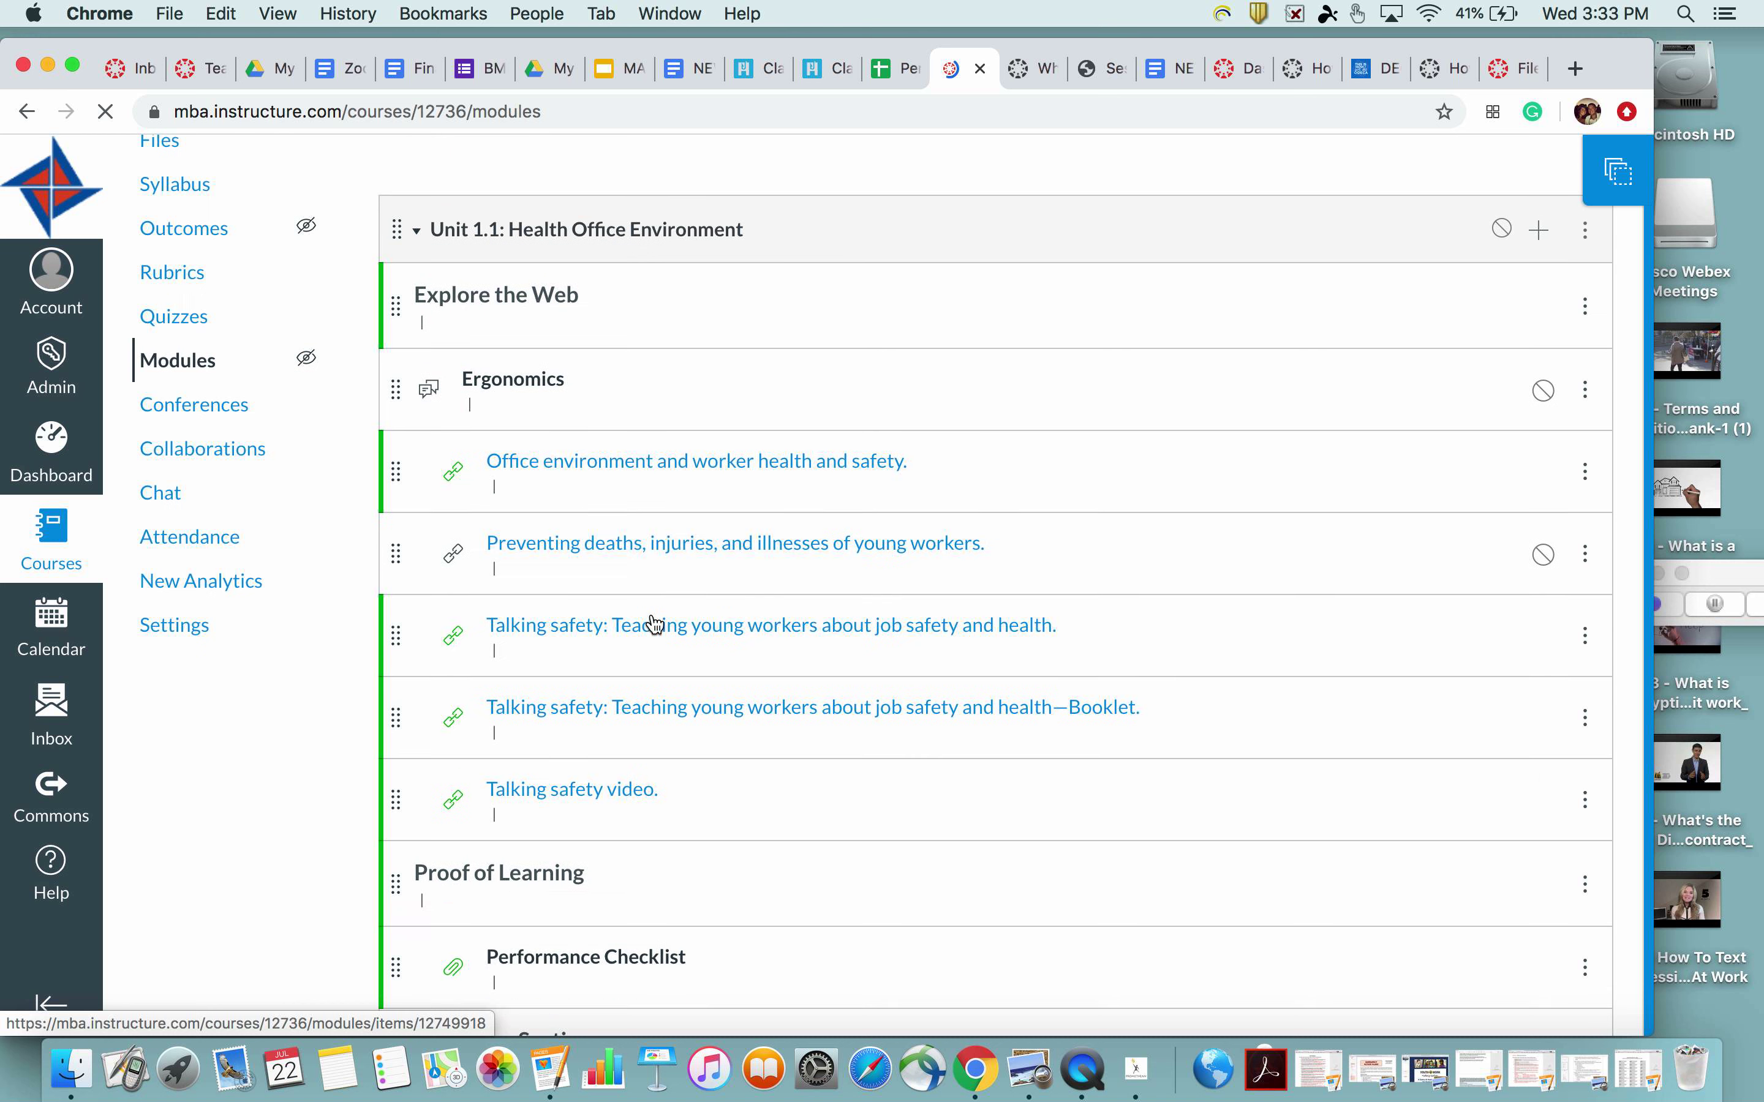
{"action": "scroll", "coordinate": [482, 336], "scroll_direction": "up", "scroll_amount": 1}
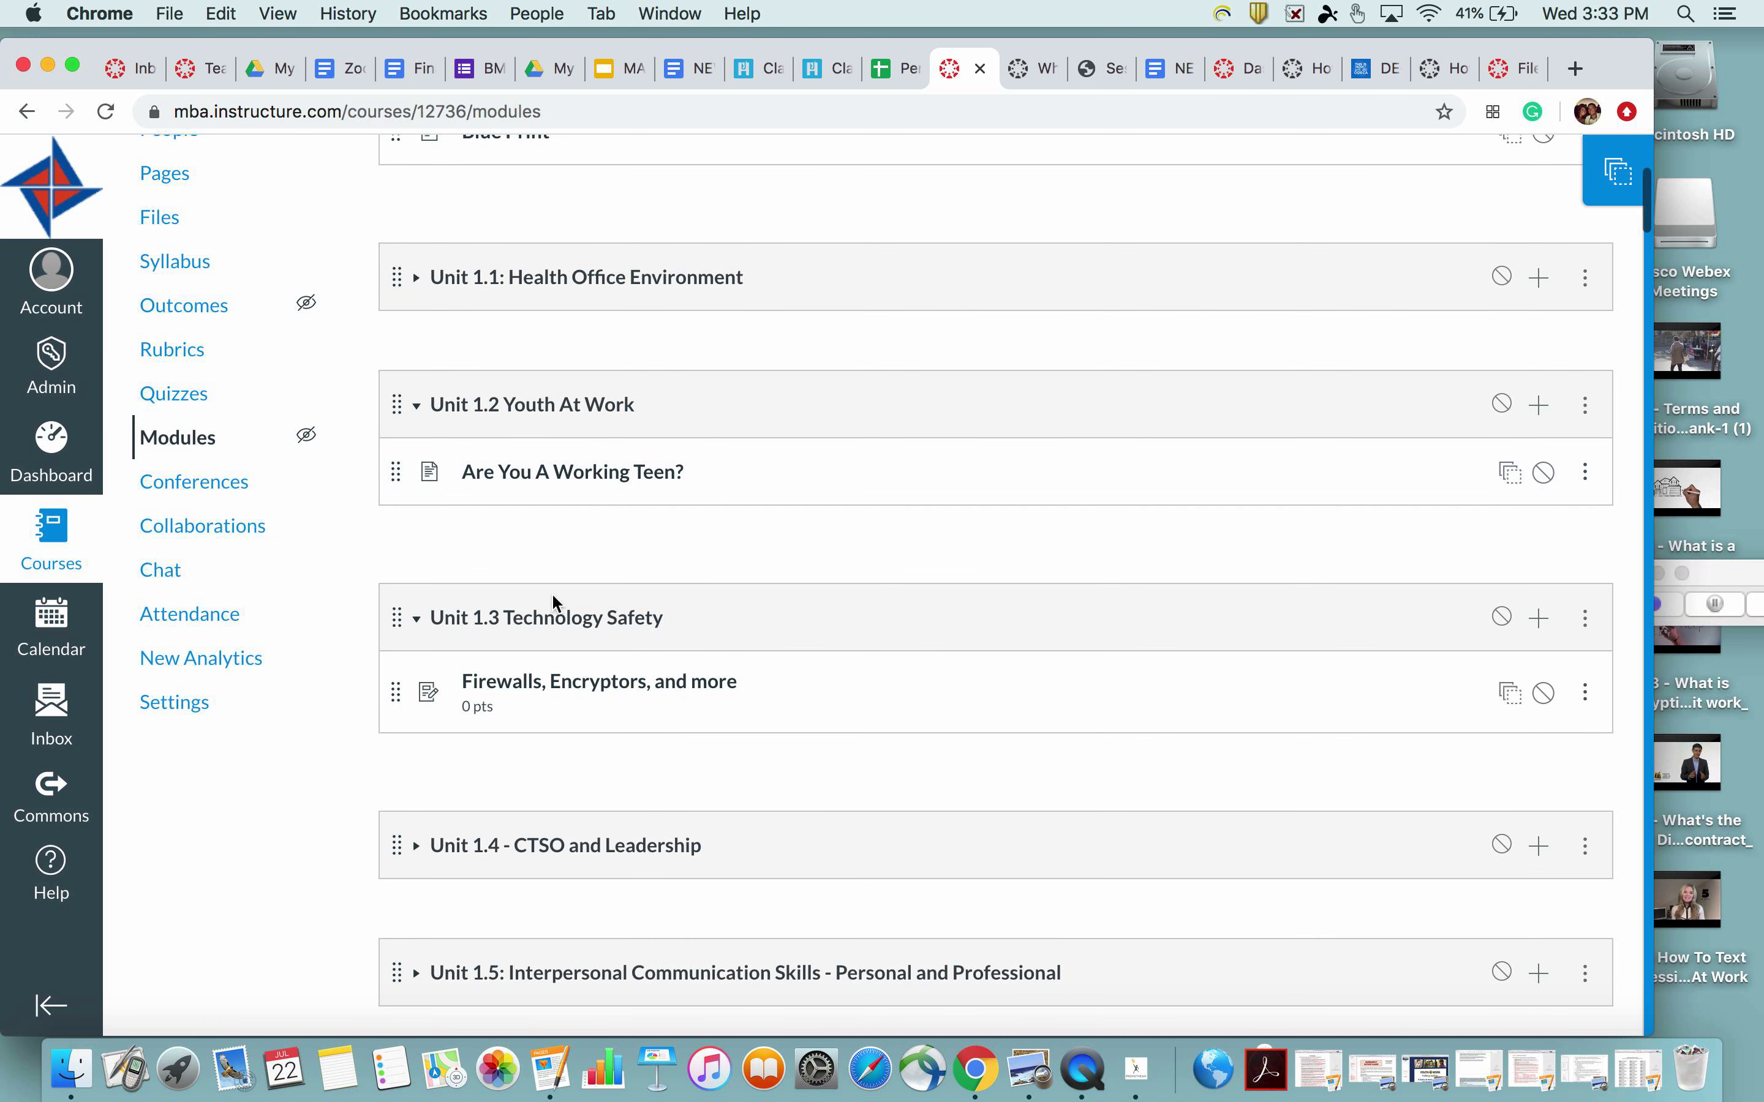
{"action": "scroll", "coordinate": [551, 601], "scroll_direction": "down", "scroll_amount": 1}
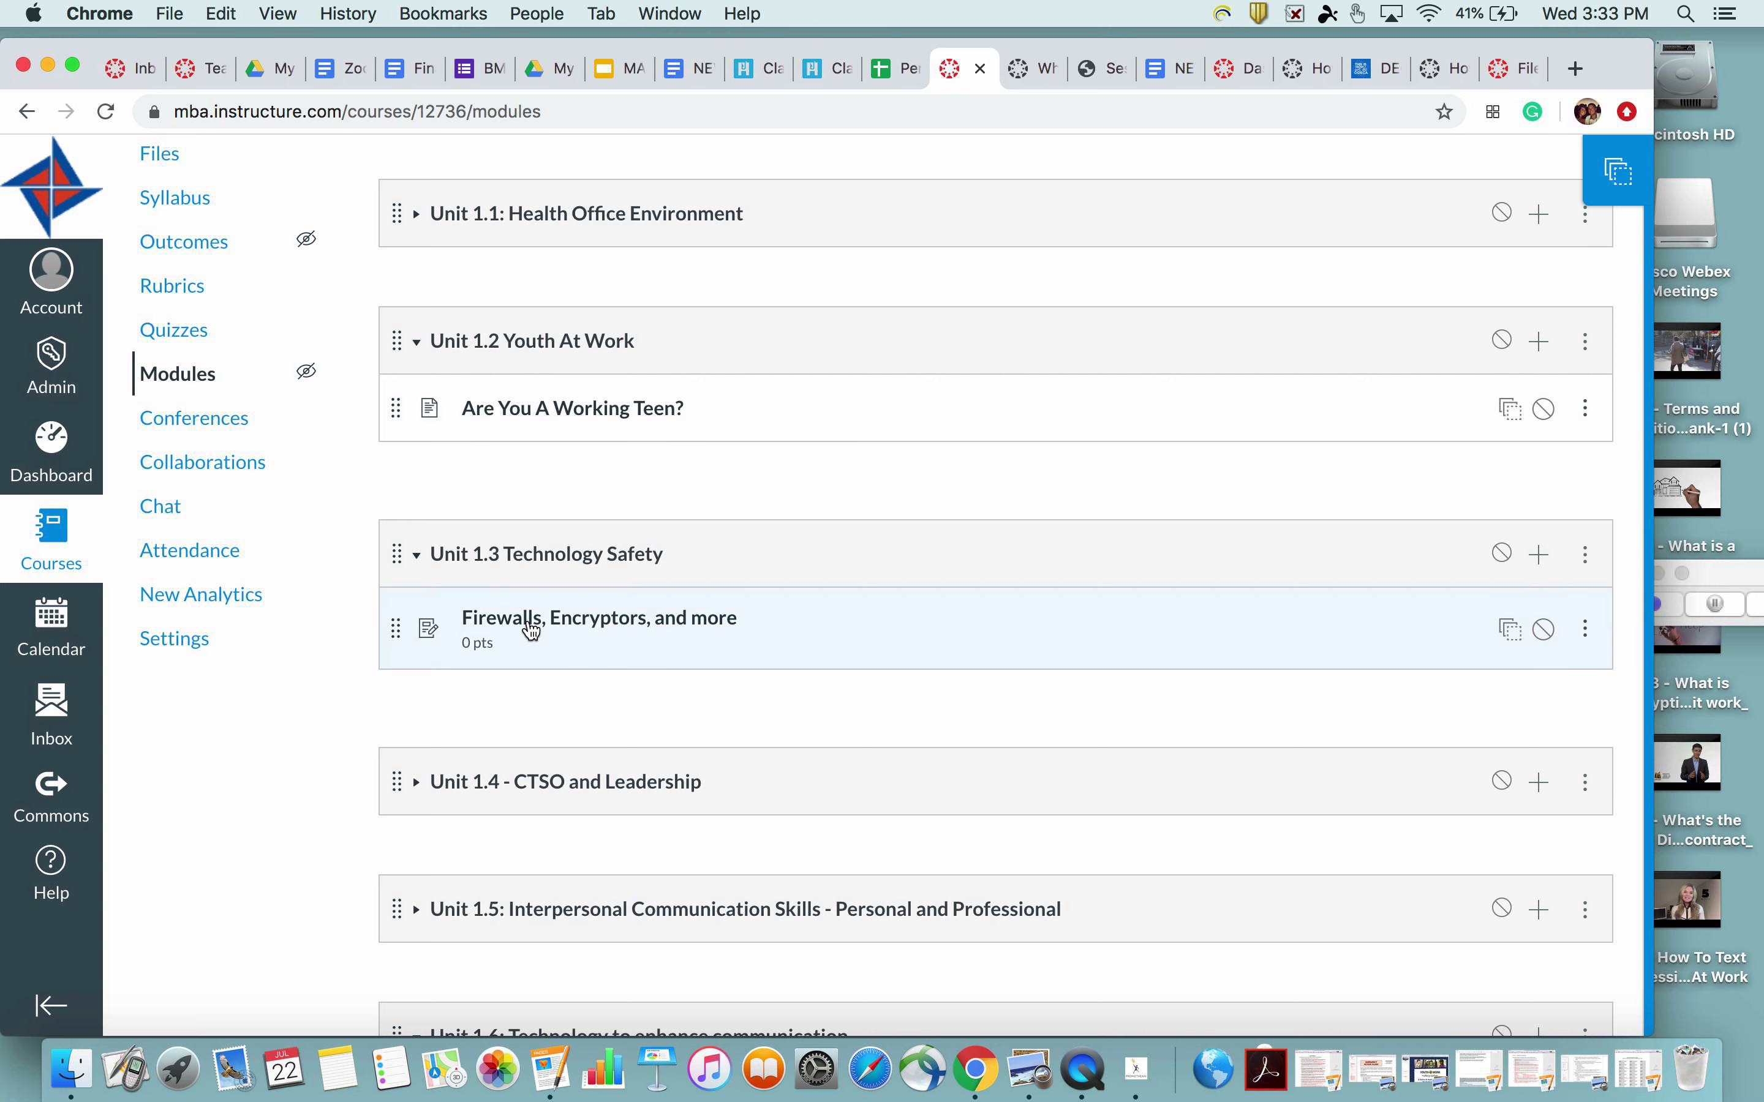
{"action": "scroll", "coordinate": [528, 624], "scroll_direction": "down", "scroll_amount": 2}
{"action": "scroll", "coordinate": [529, 623], "scroll_direction": "down", "scroll_amount": 4}
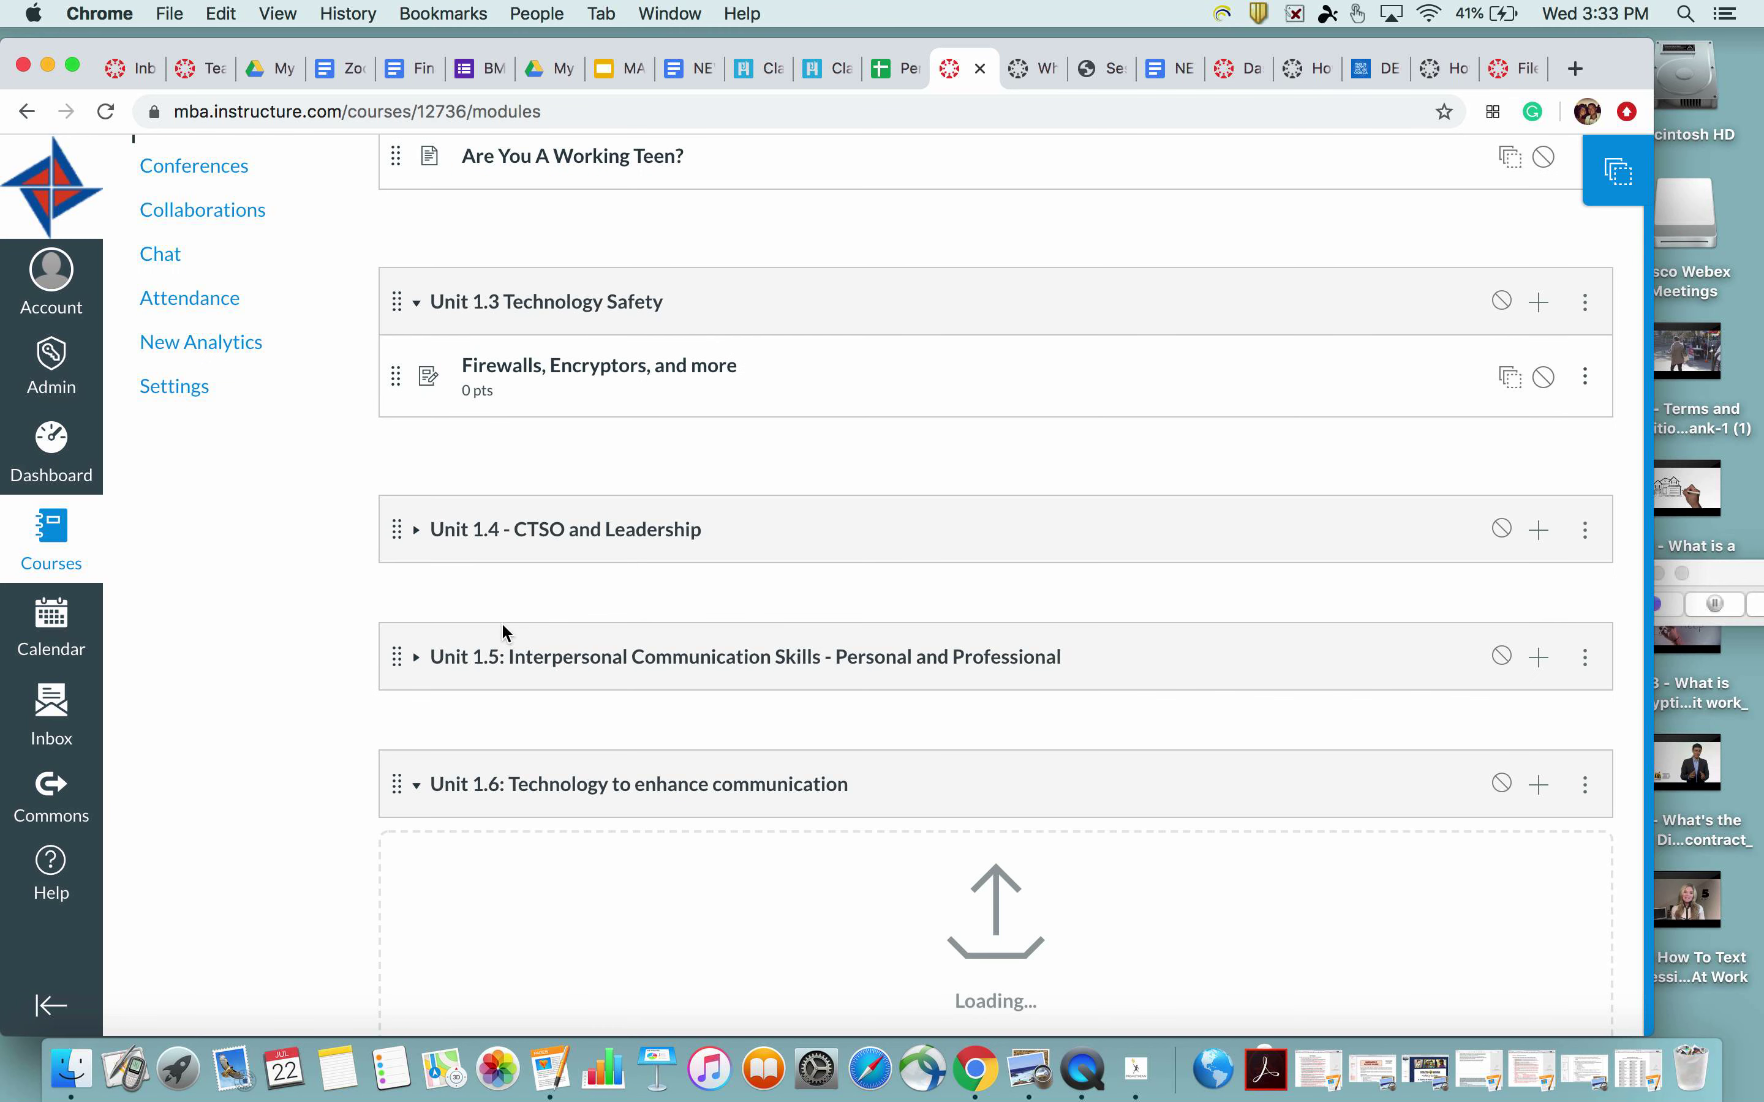
{"action": "scroll", "coordinate": [506, 625], "scroll_direction": "down", "scroll_amount": 3}
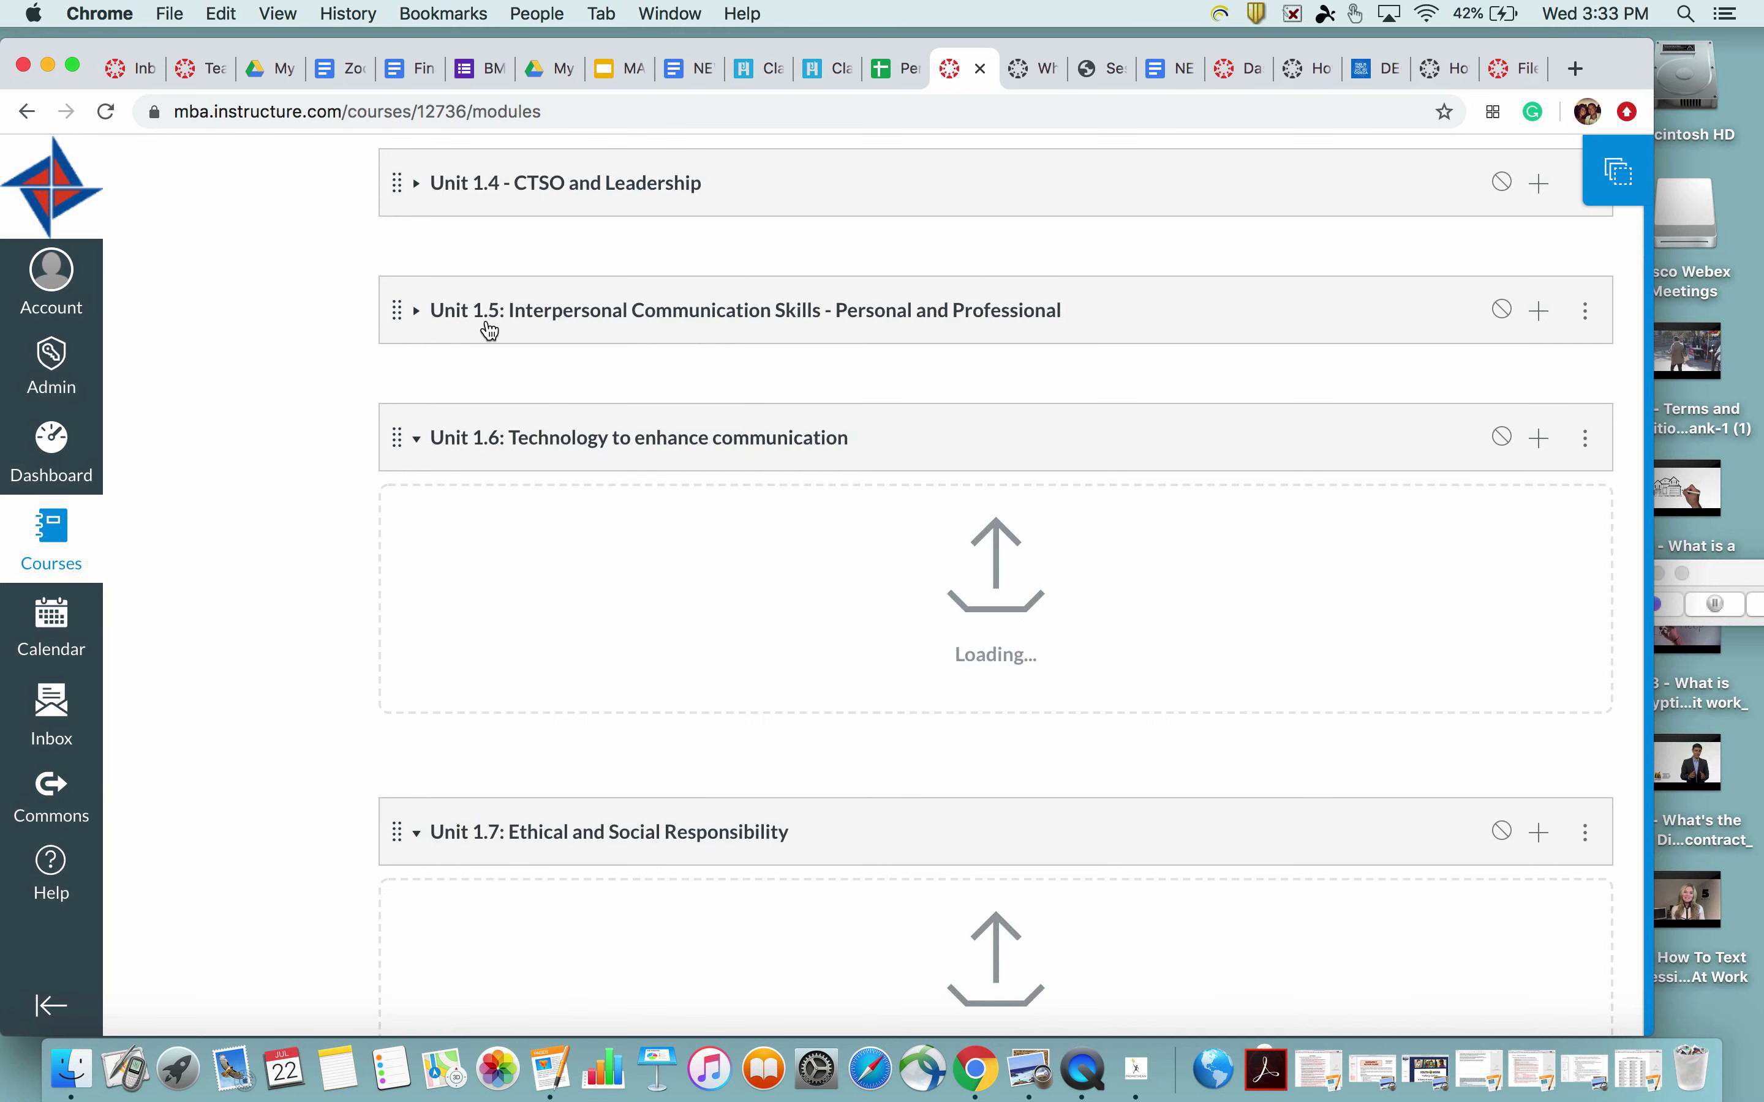
{"action": "scroll", "coordinate": [487, 472], "scroll_direction": "down", "scroll_amount": 4}
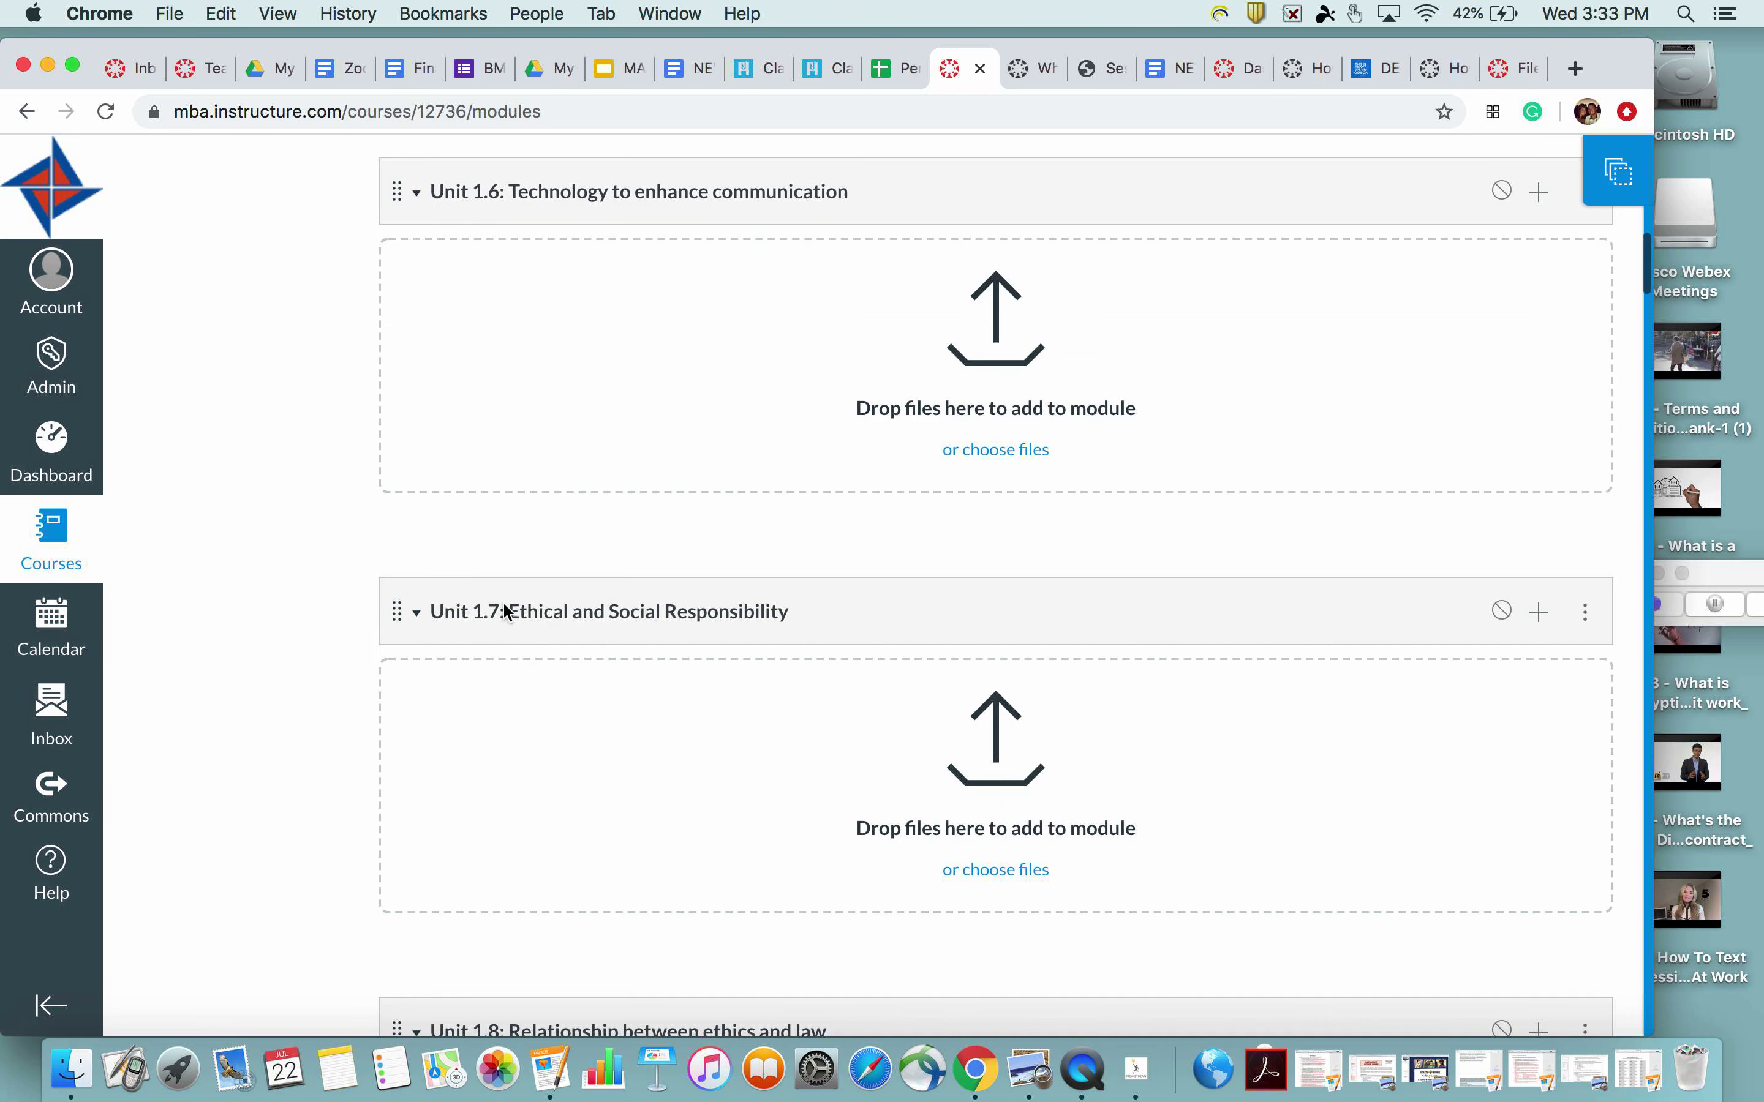
{"action": "scroll", "coordinate": [503, 609], "scroll_direction": "down", "scroll_amount": 6}
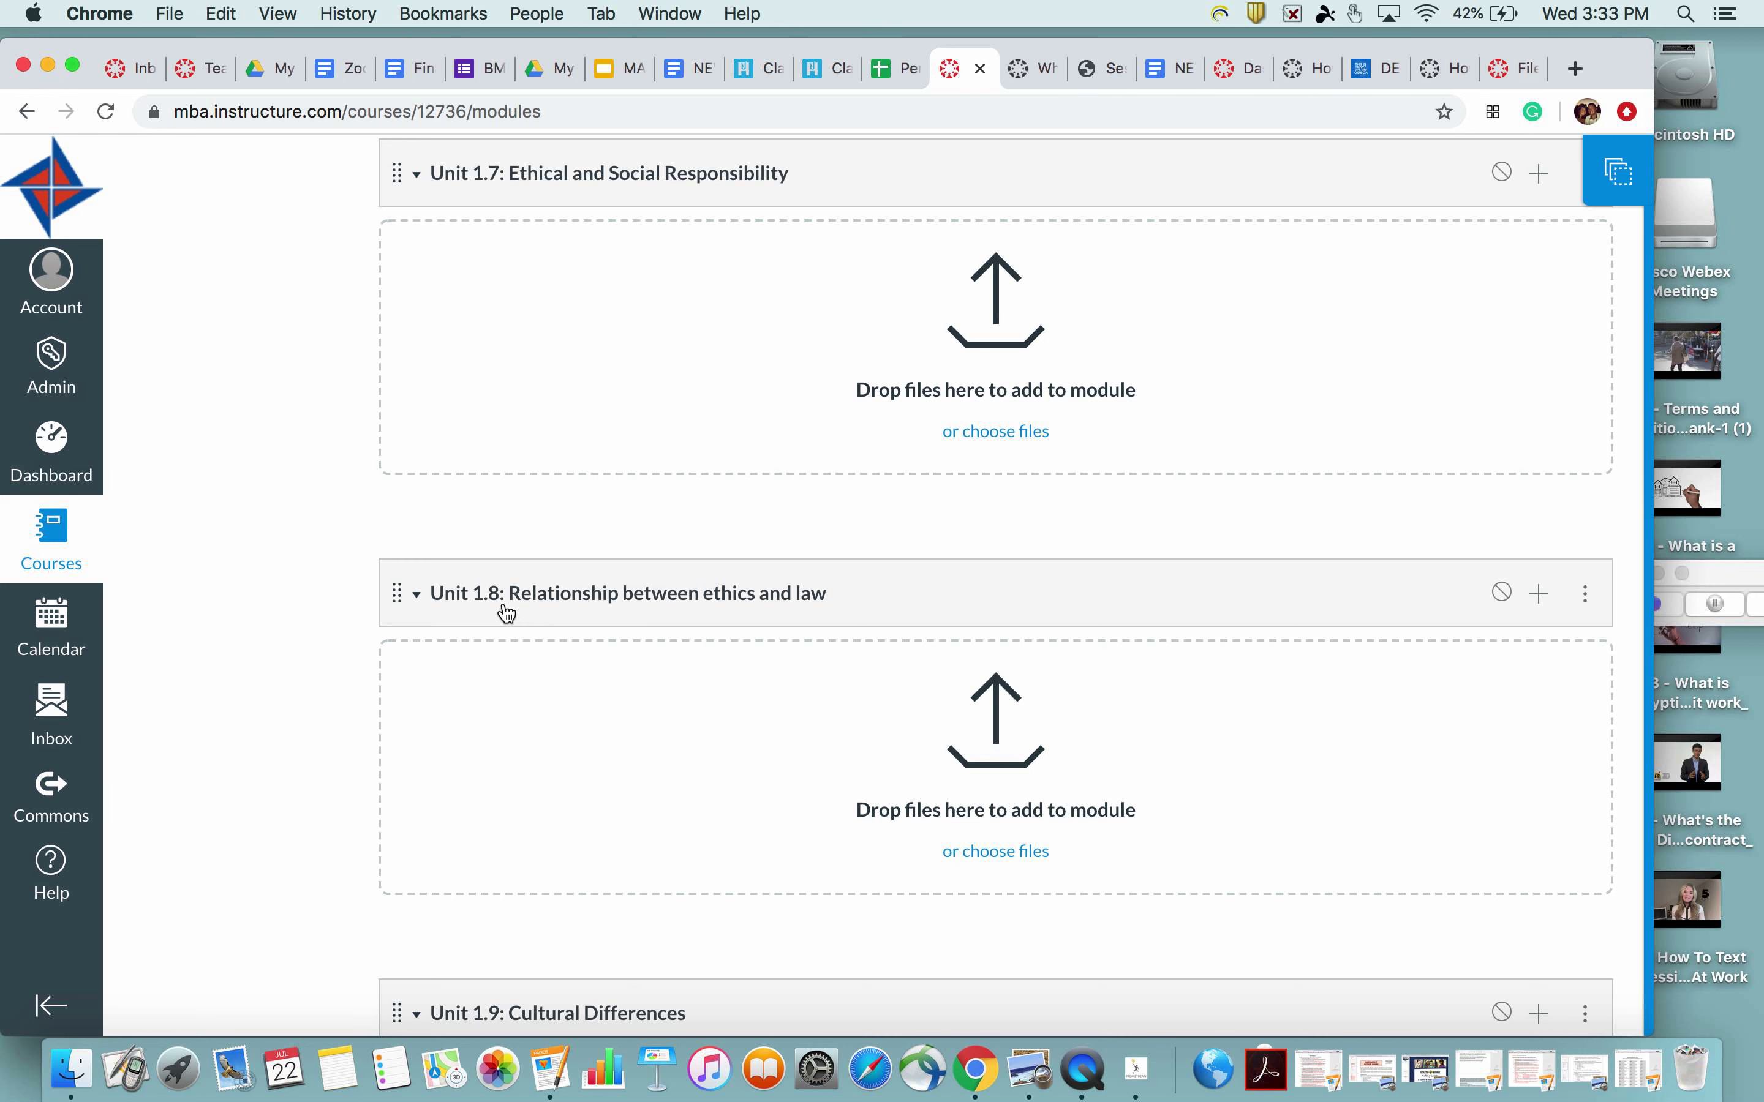
{"action": "scroll", "coordinate": [506, 613], "scroll_direction": "down", "scroll_amount": 4}
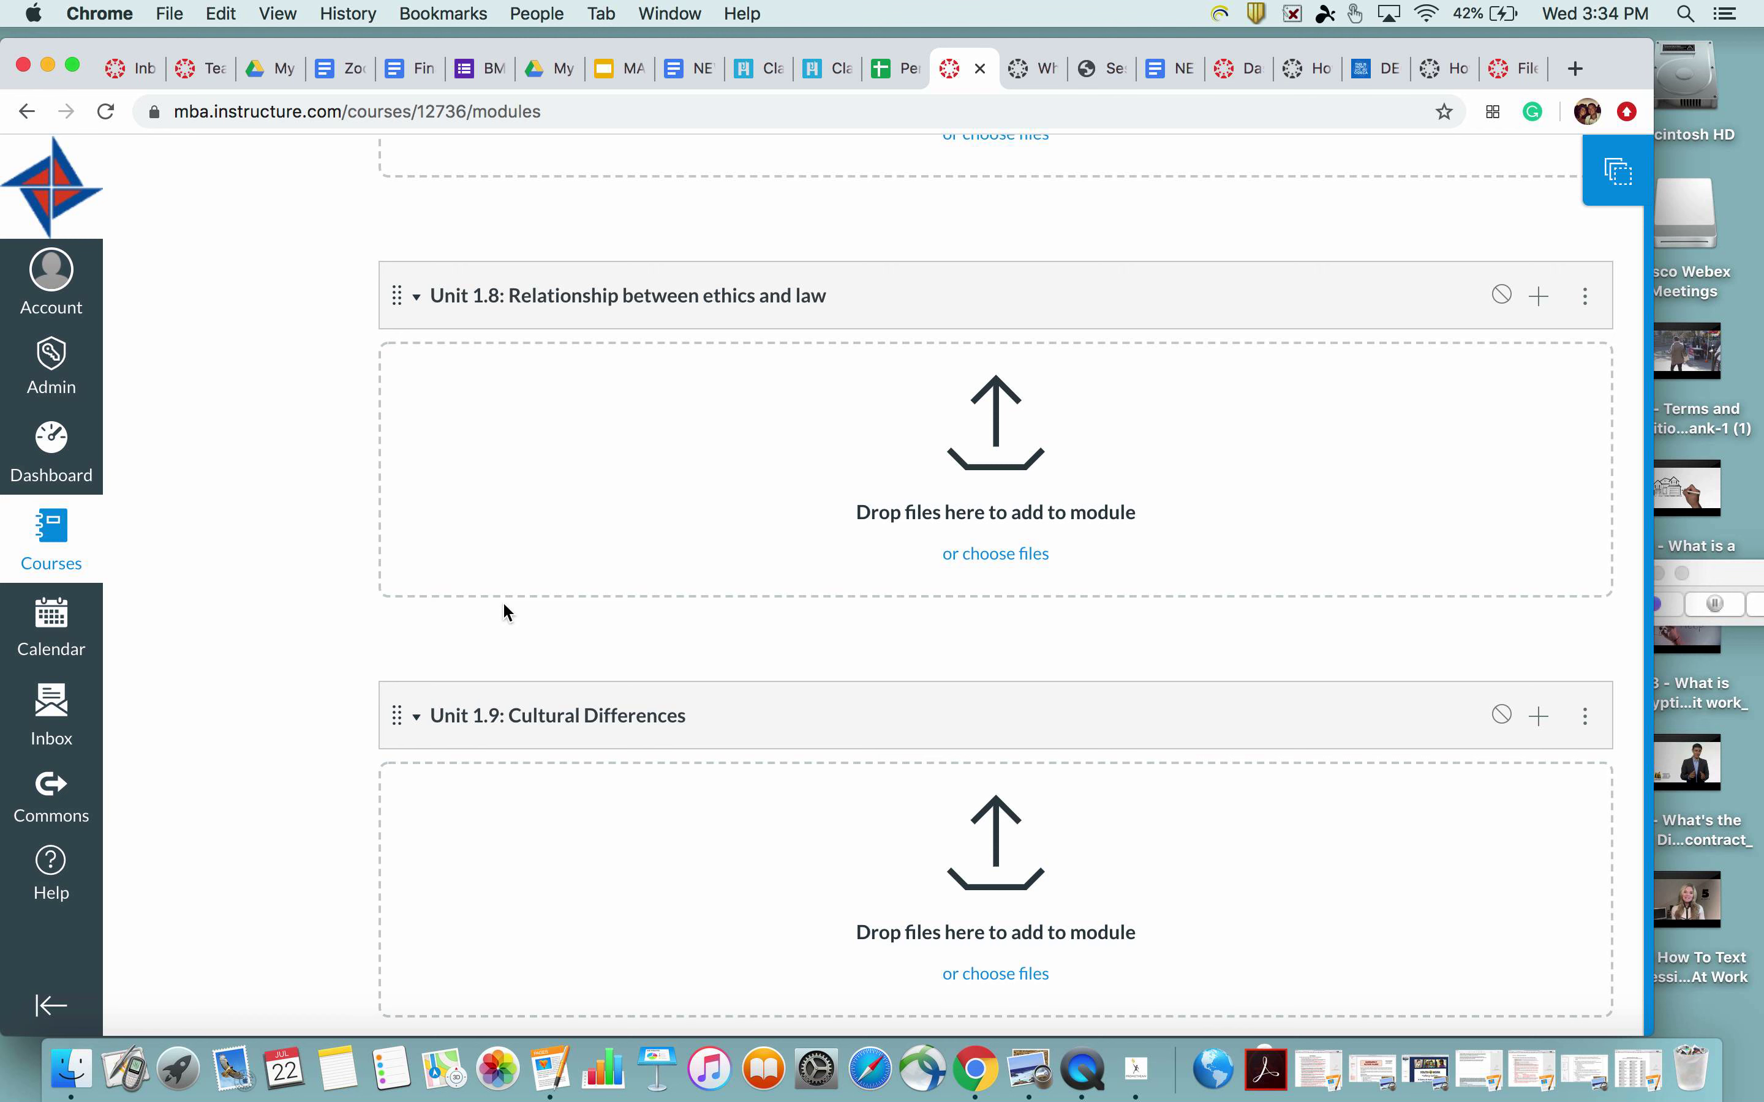
{"action": "scroll", "coordinate": [503, 604], "scroll_direction": "down", "scroll_amount": 15}
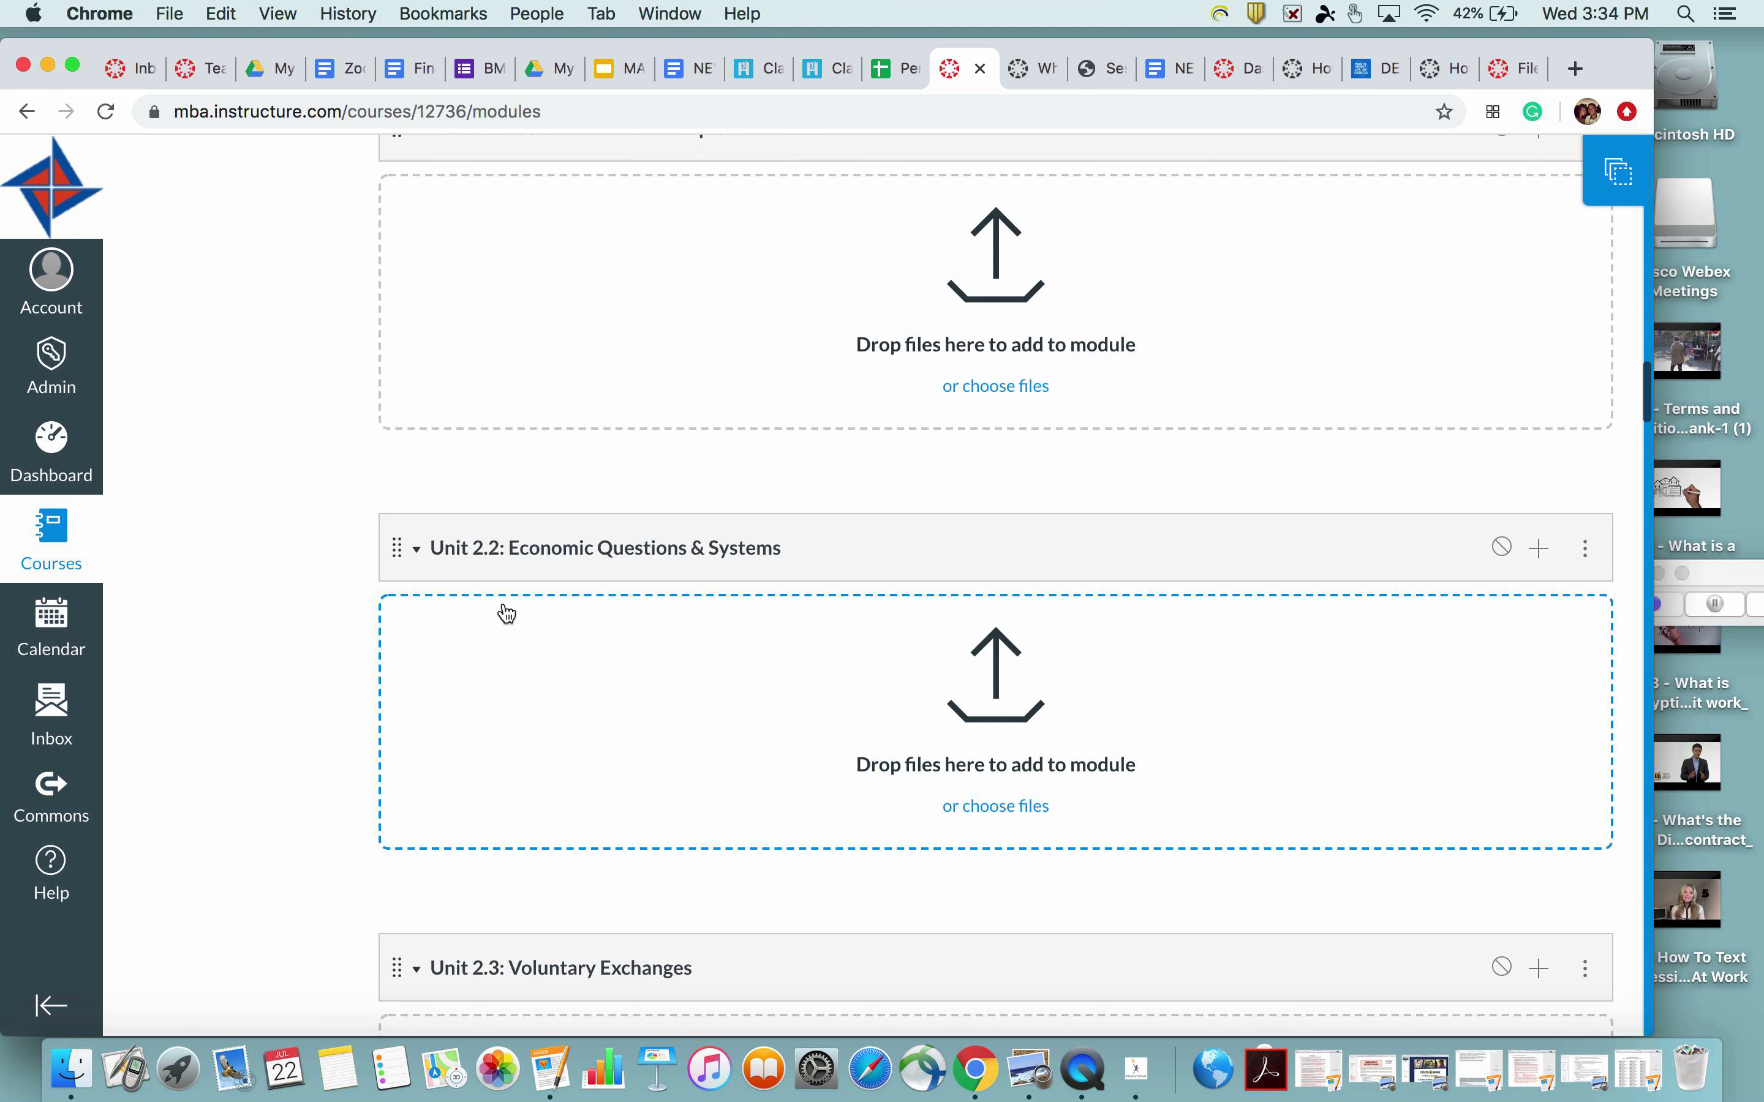
{"action": "scroll", "coordinate": [507, 612], "scroll_direction": "down", "scroll_amount": 10}
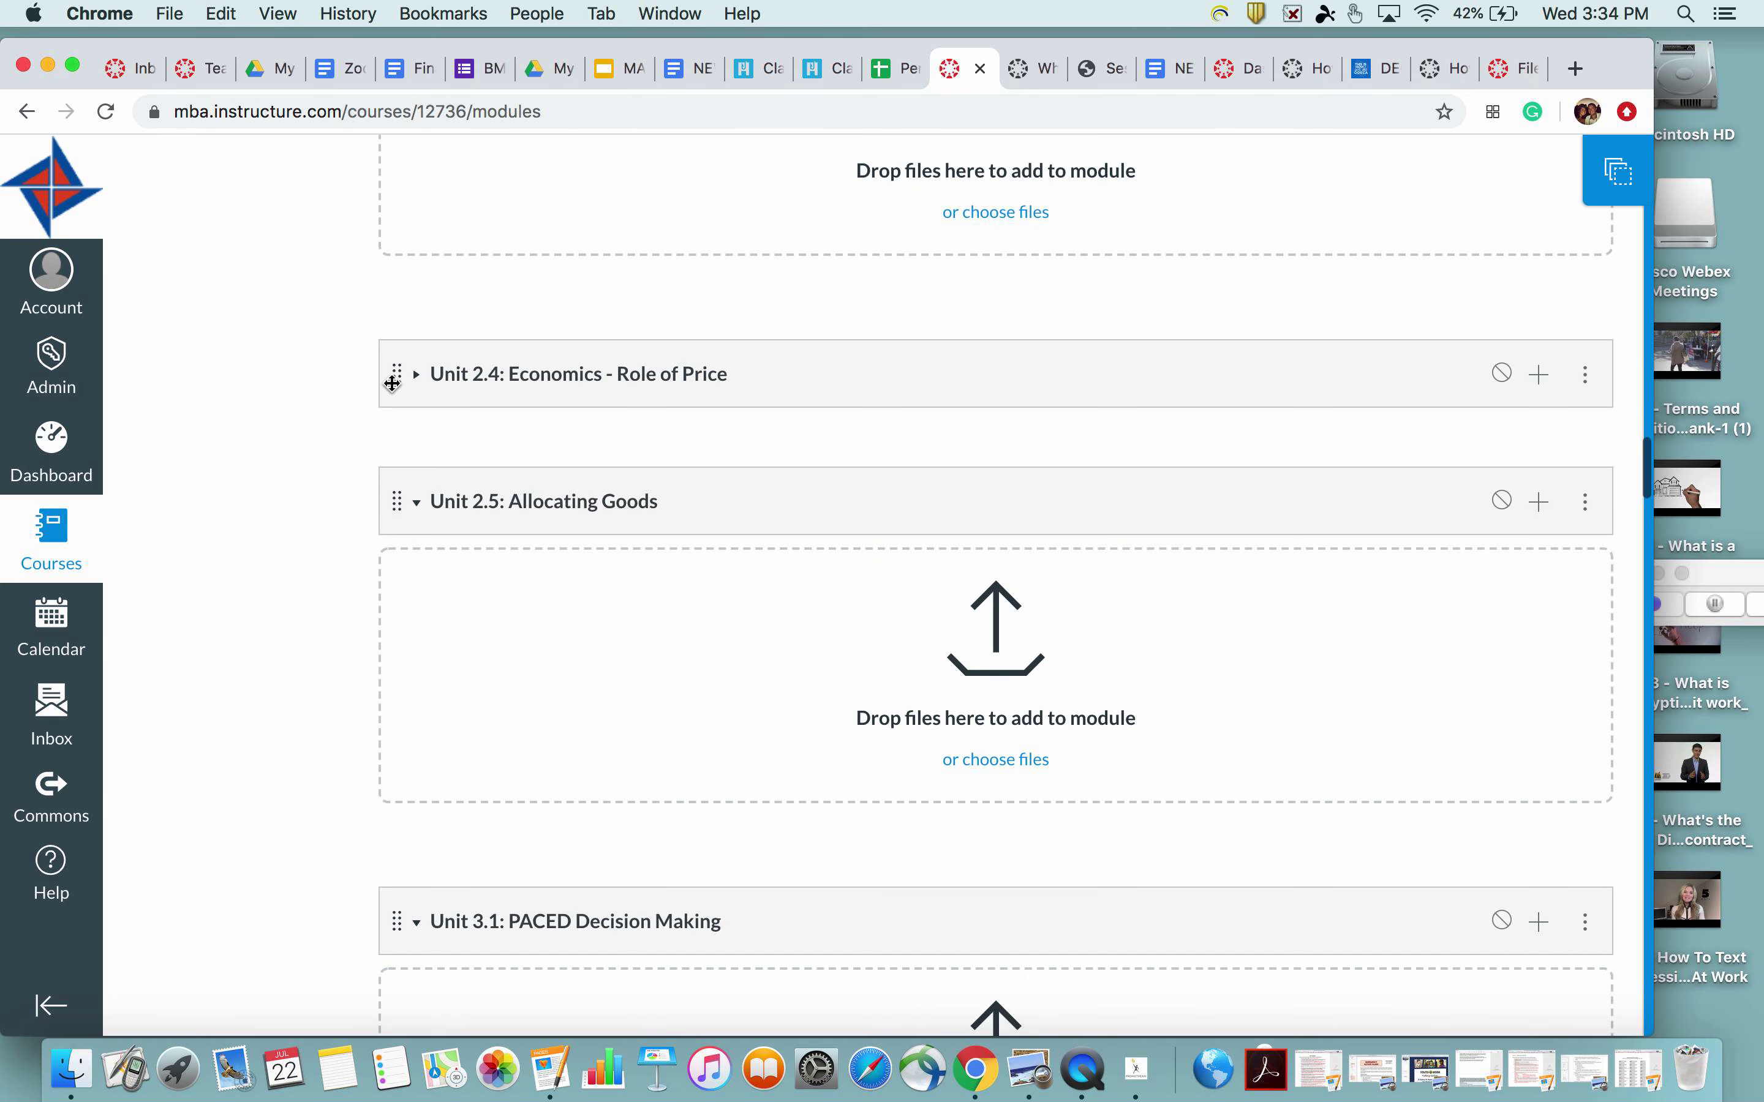
{"action": "left_click", "coordinate": [416, 375]}
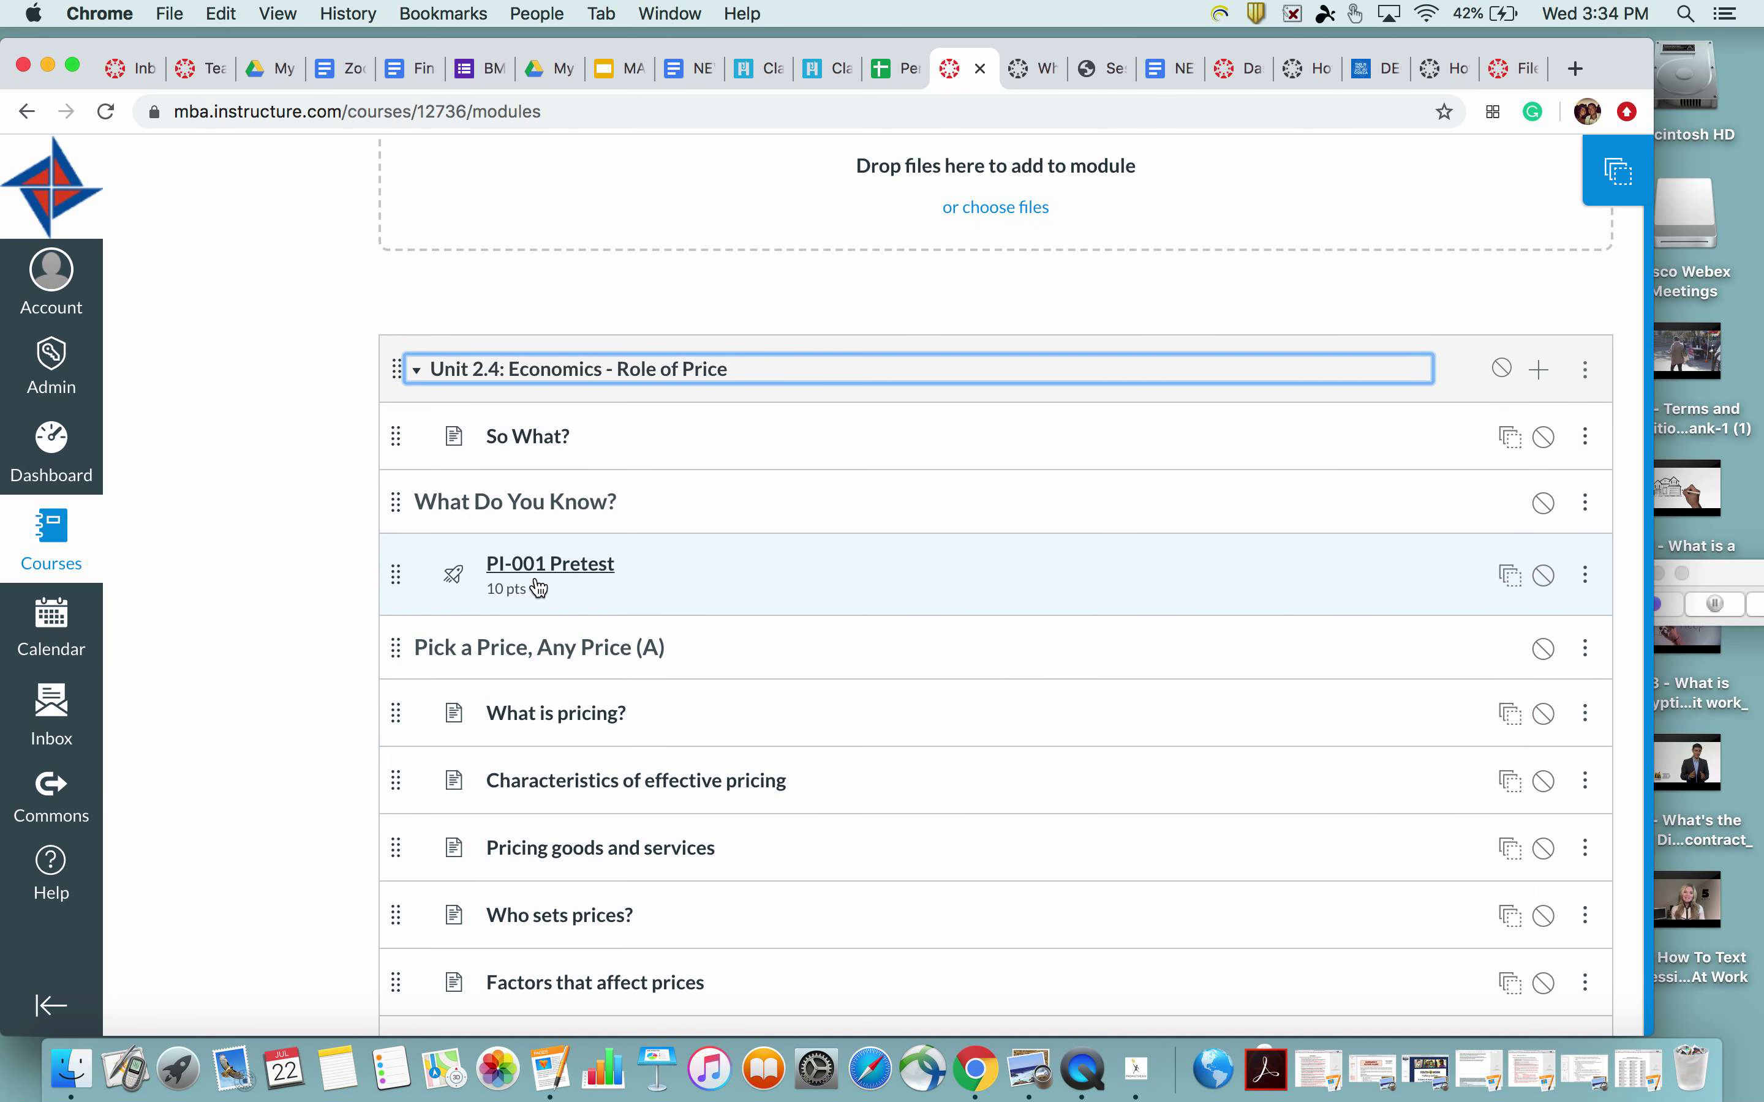
{"action": "scroll", "coordinate": [510, 576], "scroll_direction": "down", "scroll_amount": 3}
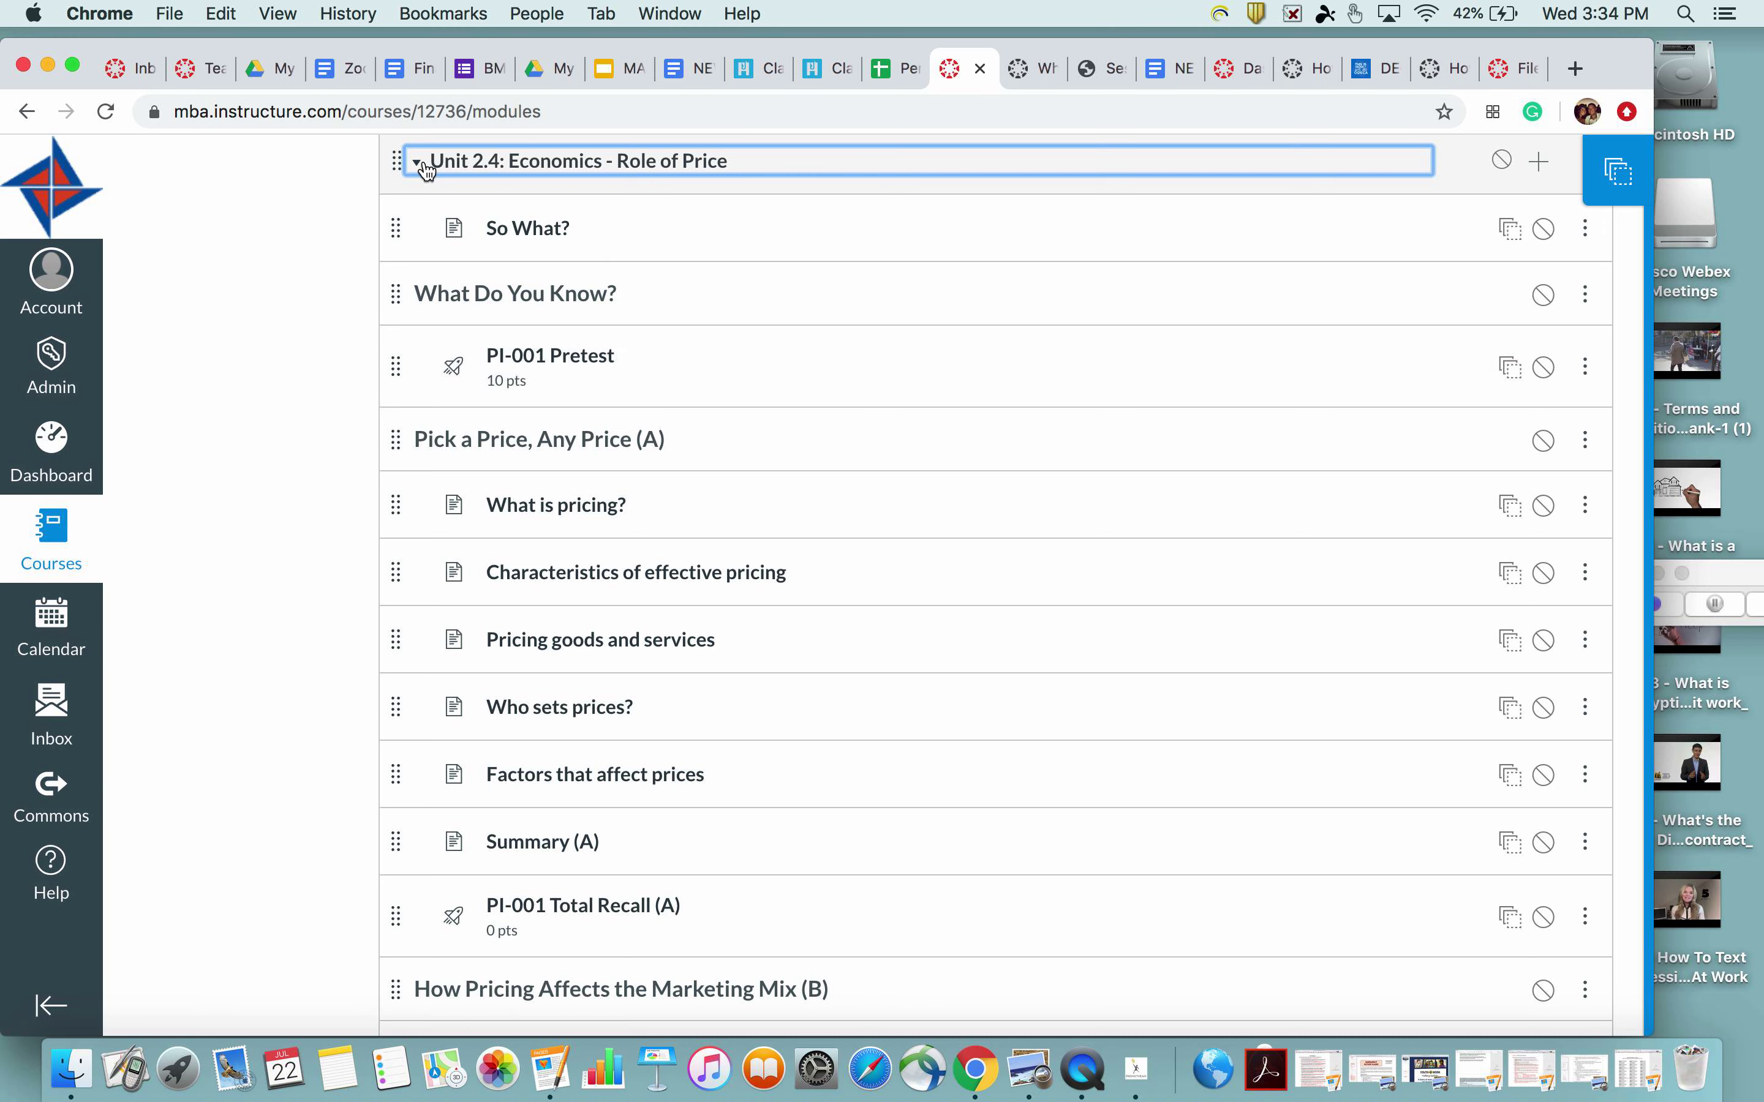
{"action": "left_click", "coordinate": [418, 162]}
{"action": "scroll", "coordinate": [611, 530], "scroll_direction": "down", "scroll_amount": 14}
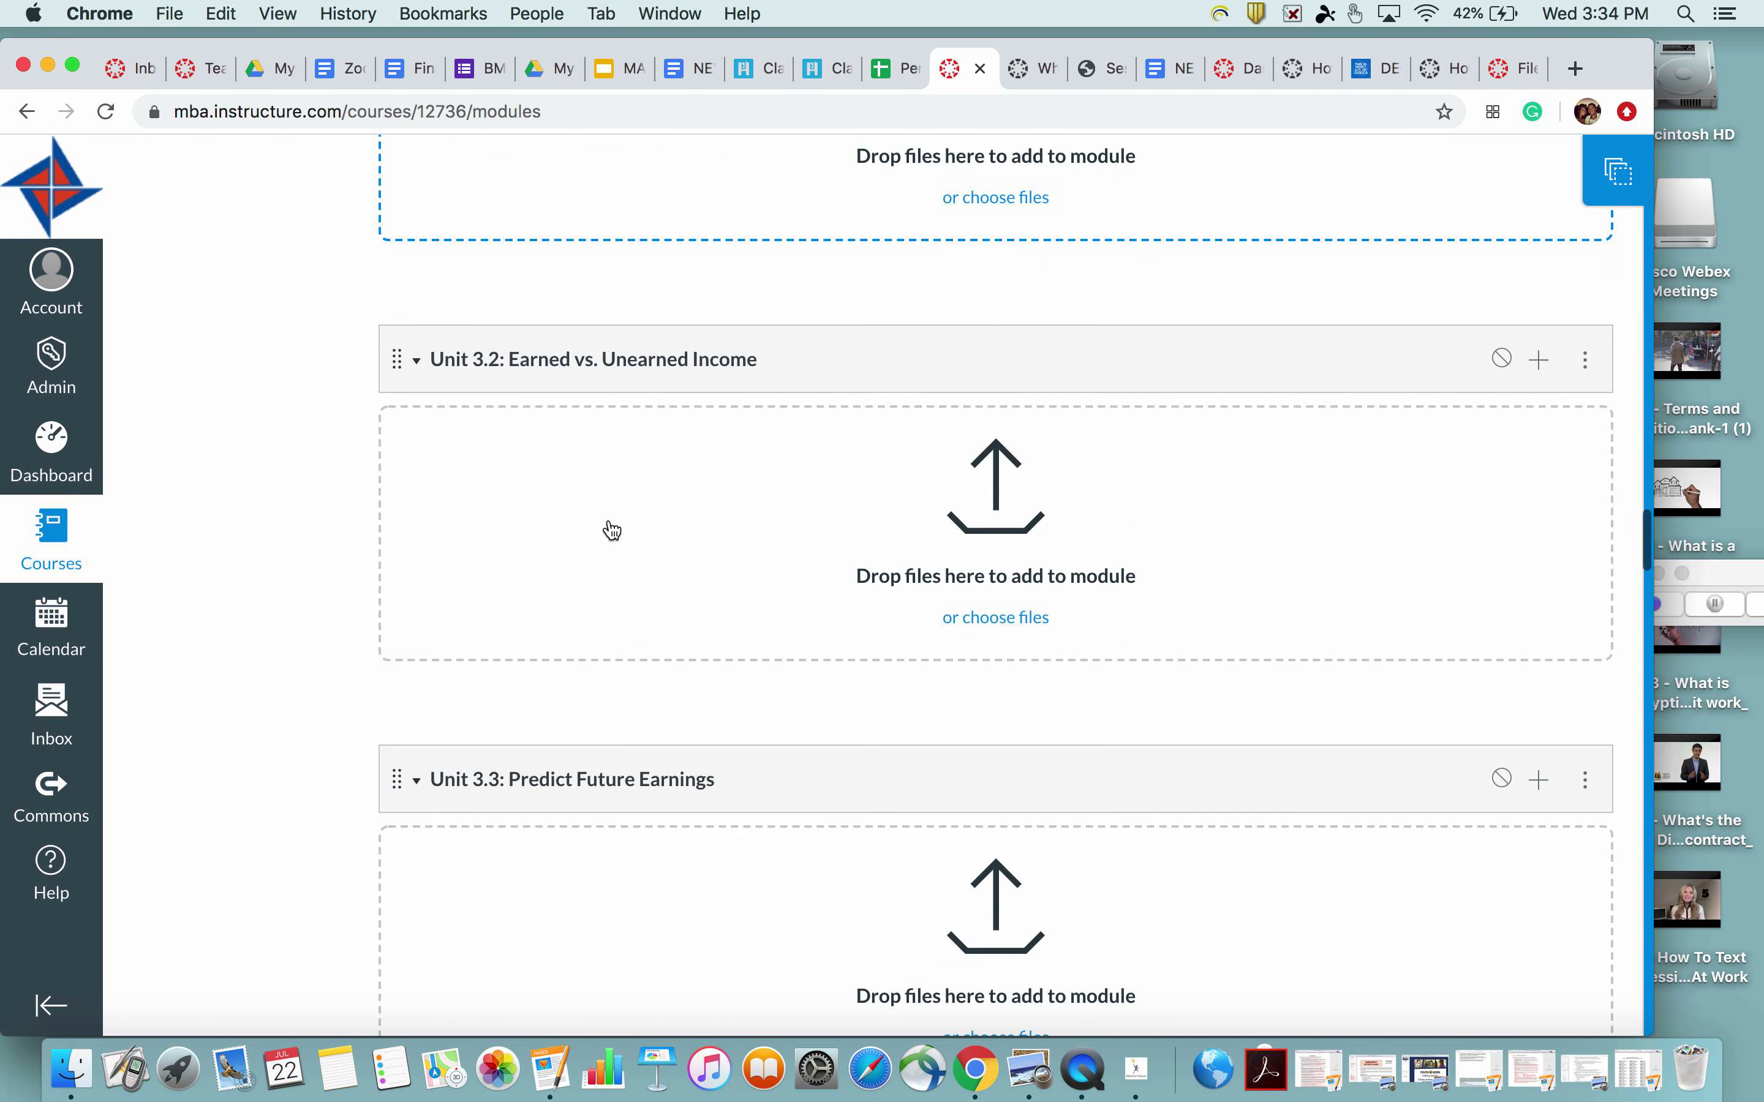
{"action": "scroll", "coordinate": [610, 529], "scroll_direction": "down", "scroll_amount": 11}
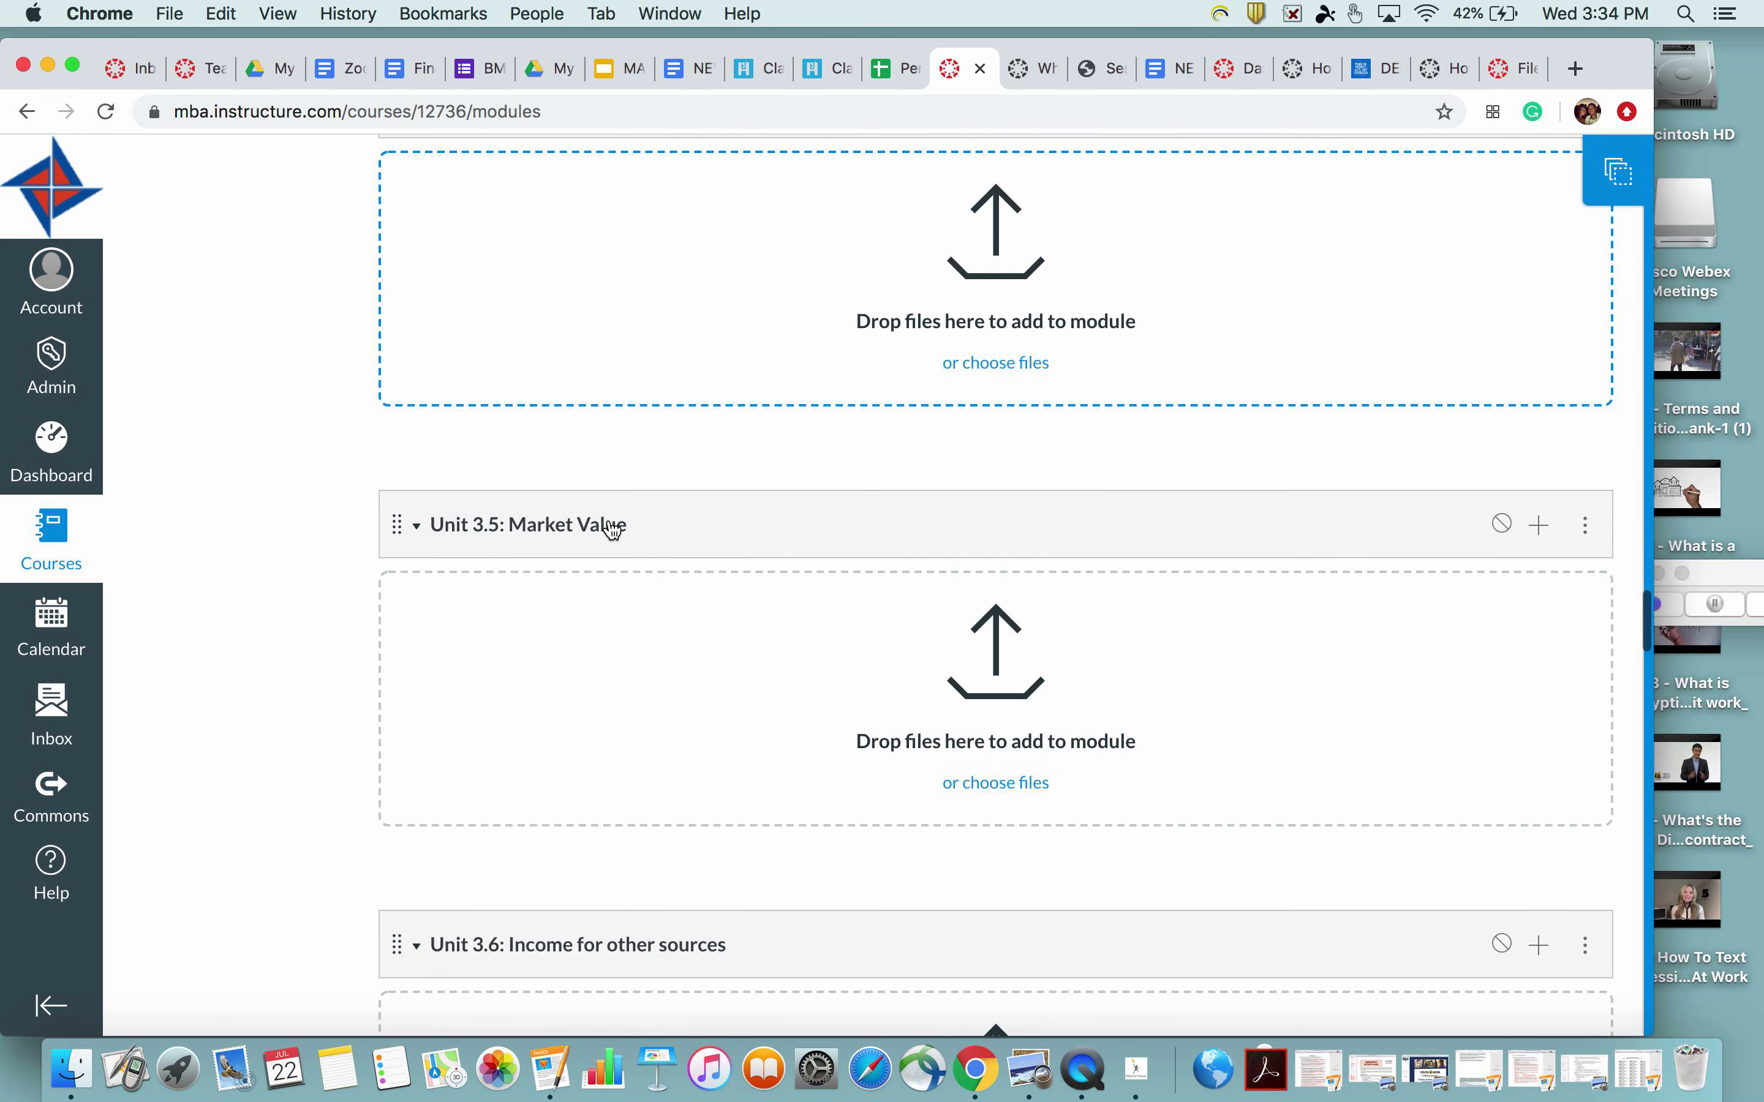
{"action": "scroll", "coordinate": [611, 530], "scroll_direction": "down", "scroll_amount": 8}
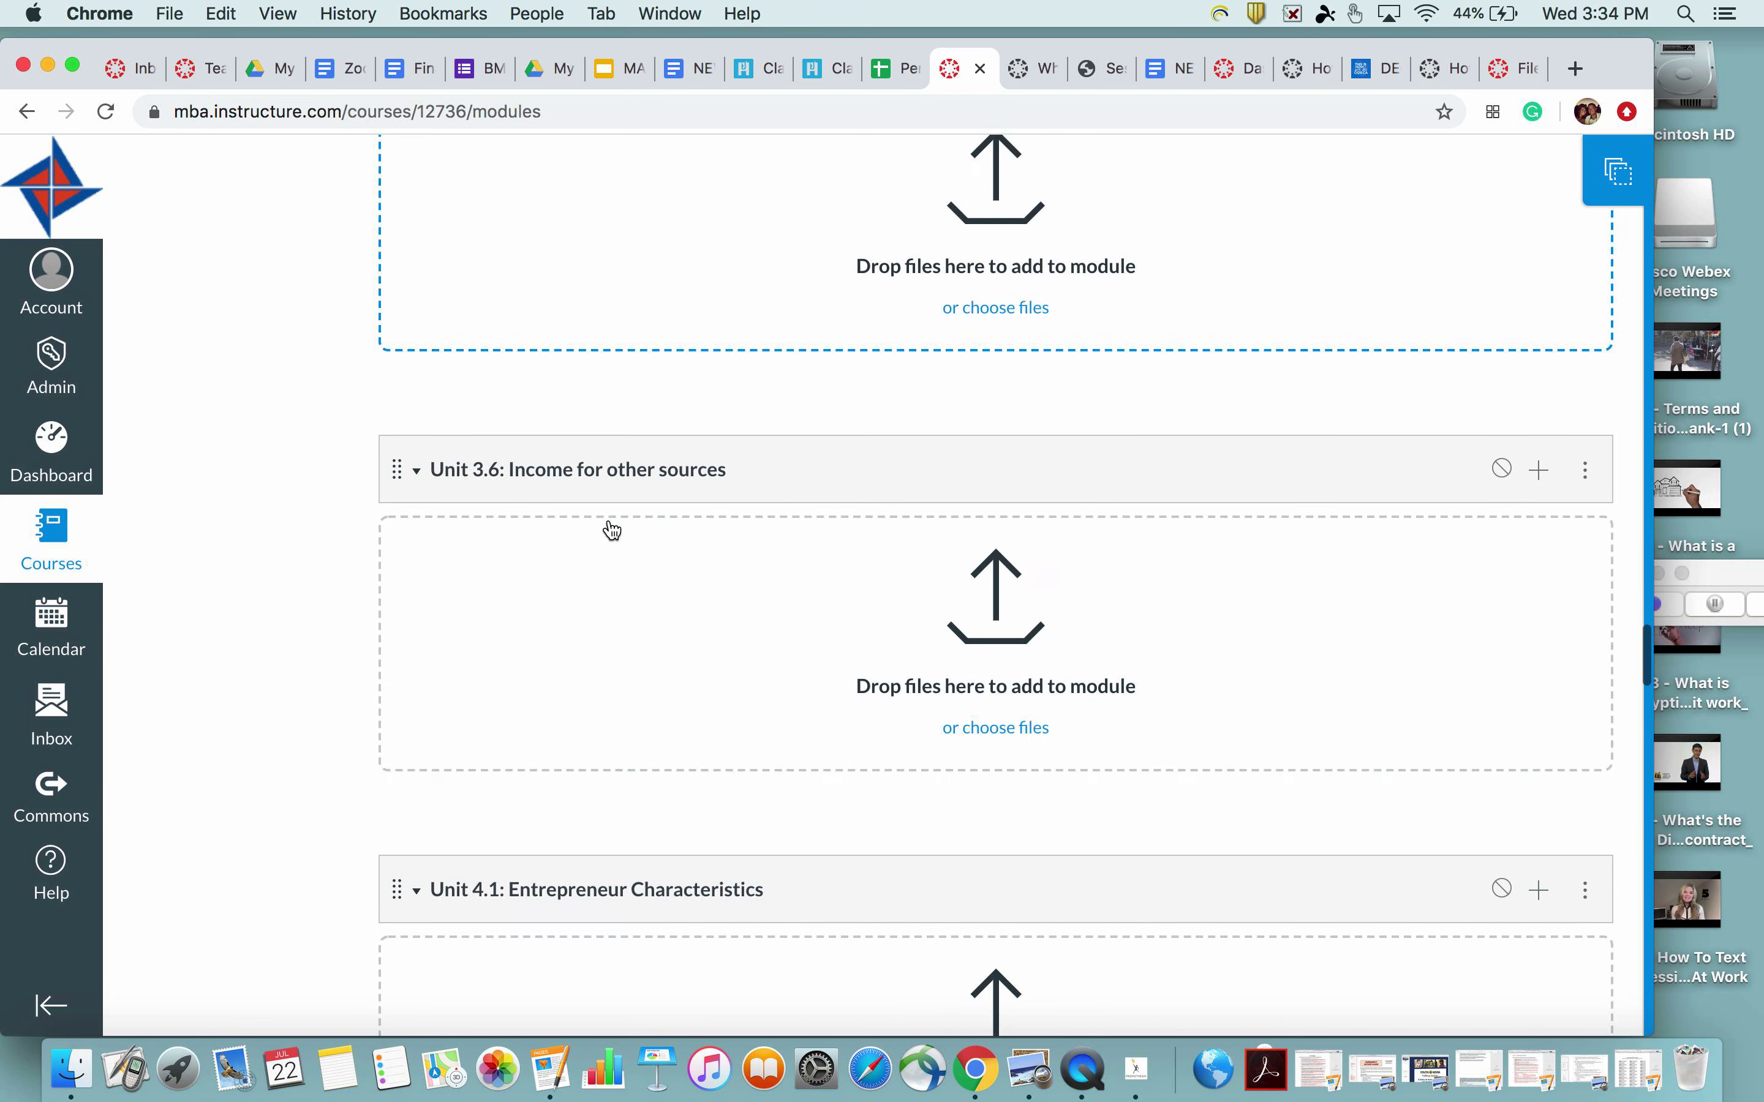
{"action": "scroll", "coordinate": [610, 530], "scroll_direction": "up", "scroll_amount": 7}
{"action": "scroll", "coordinate": [610, 529], "scroll_direction": "down", "scroll_amount": 12}
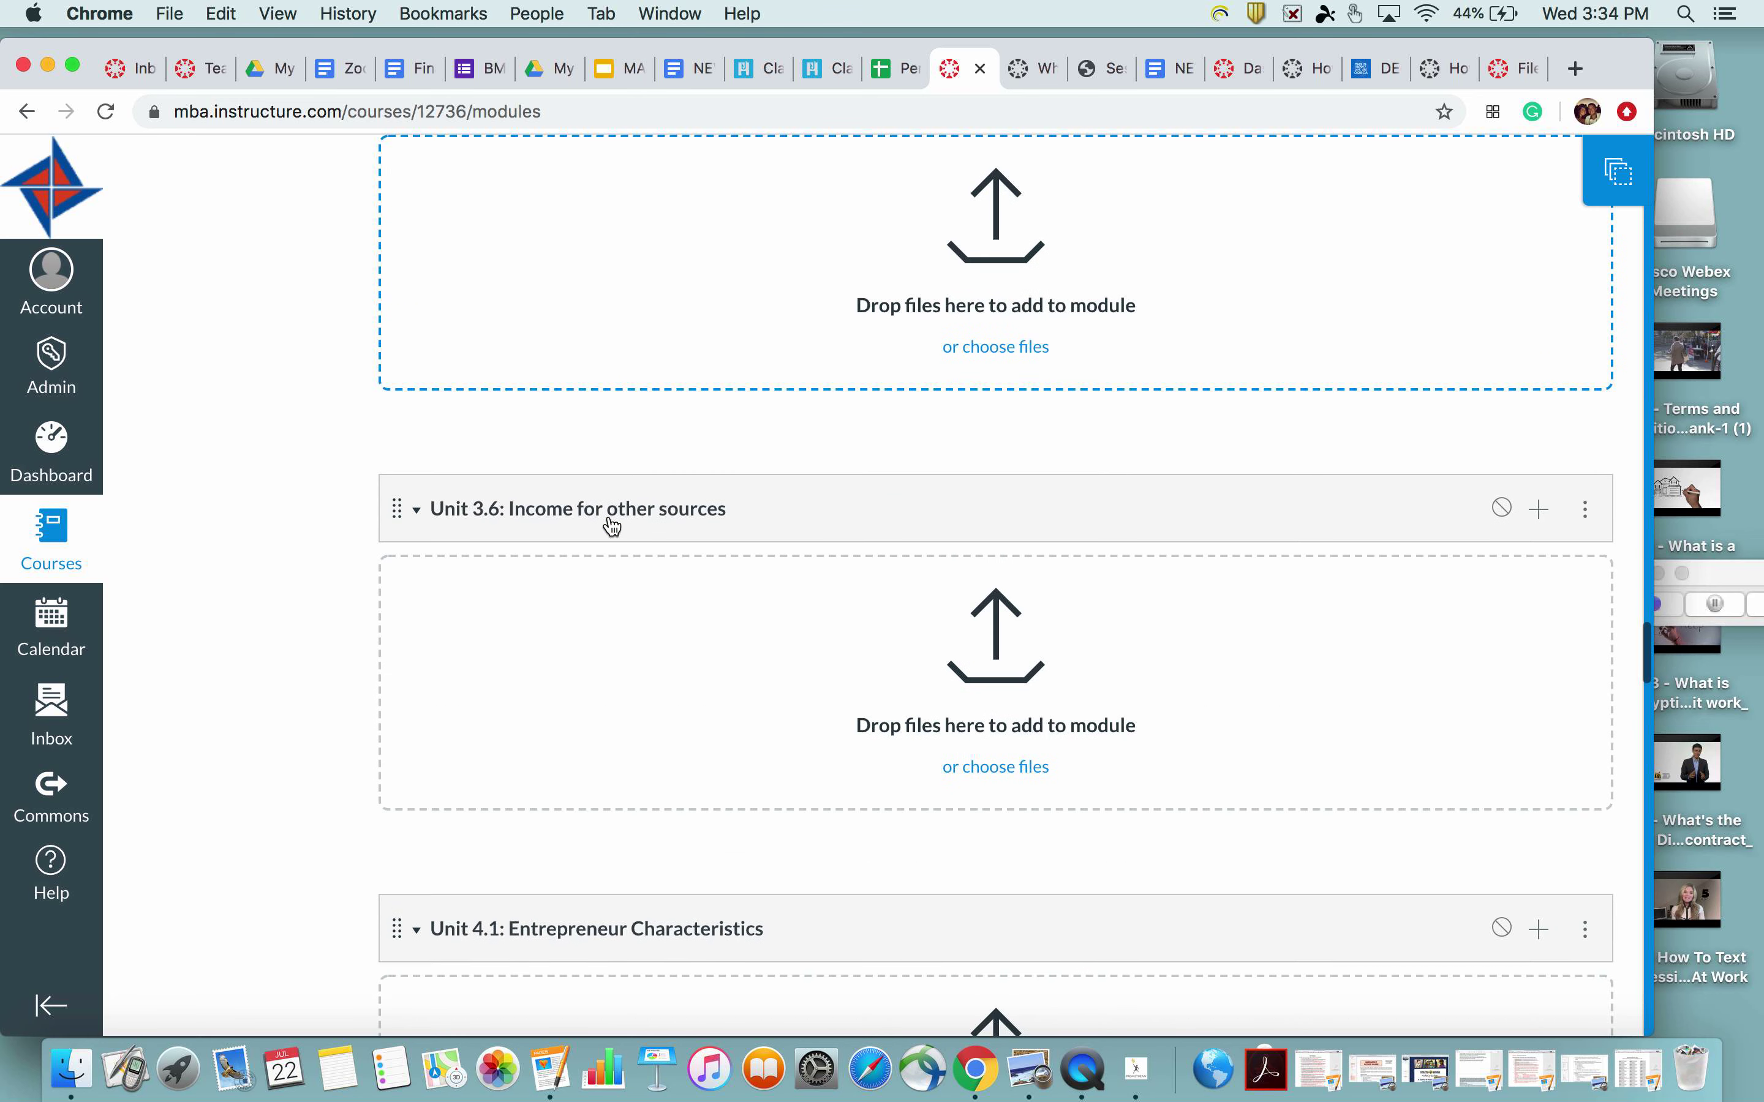
{"action": "scroll", "coordinate": [610, 523], "scroll_direction": "down", "scroll_amount": 4}
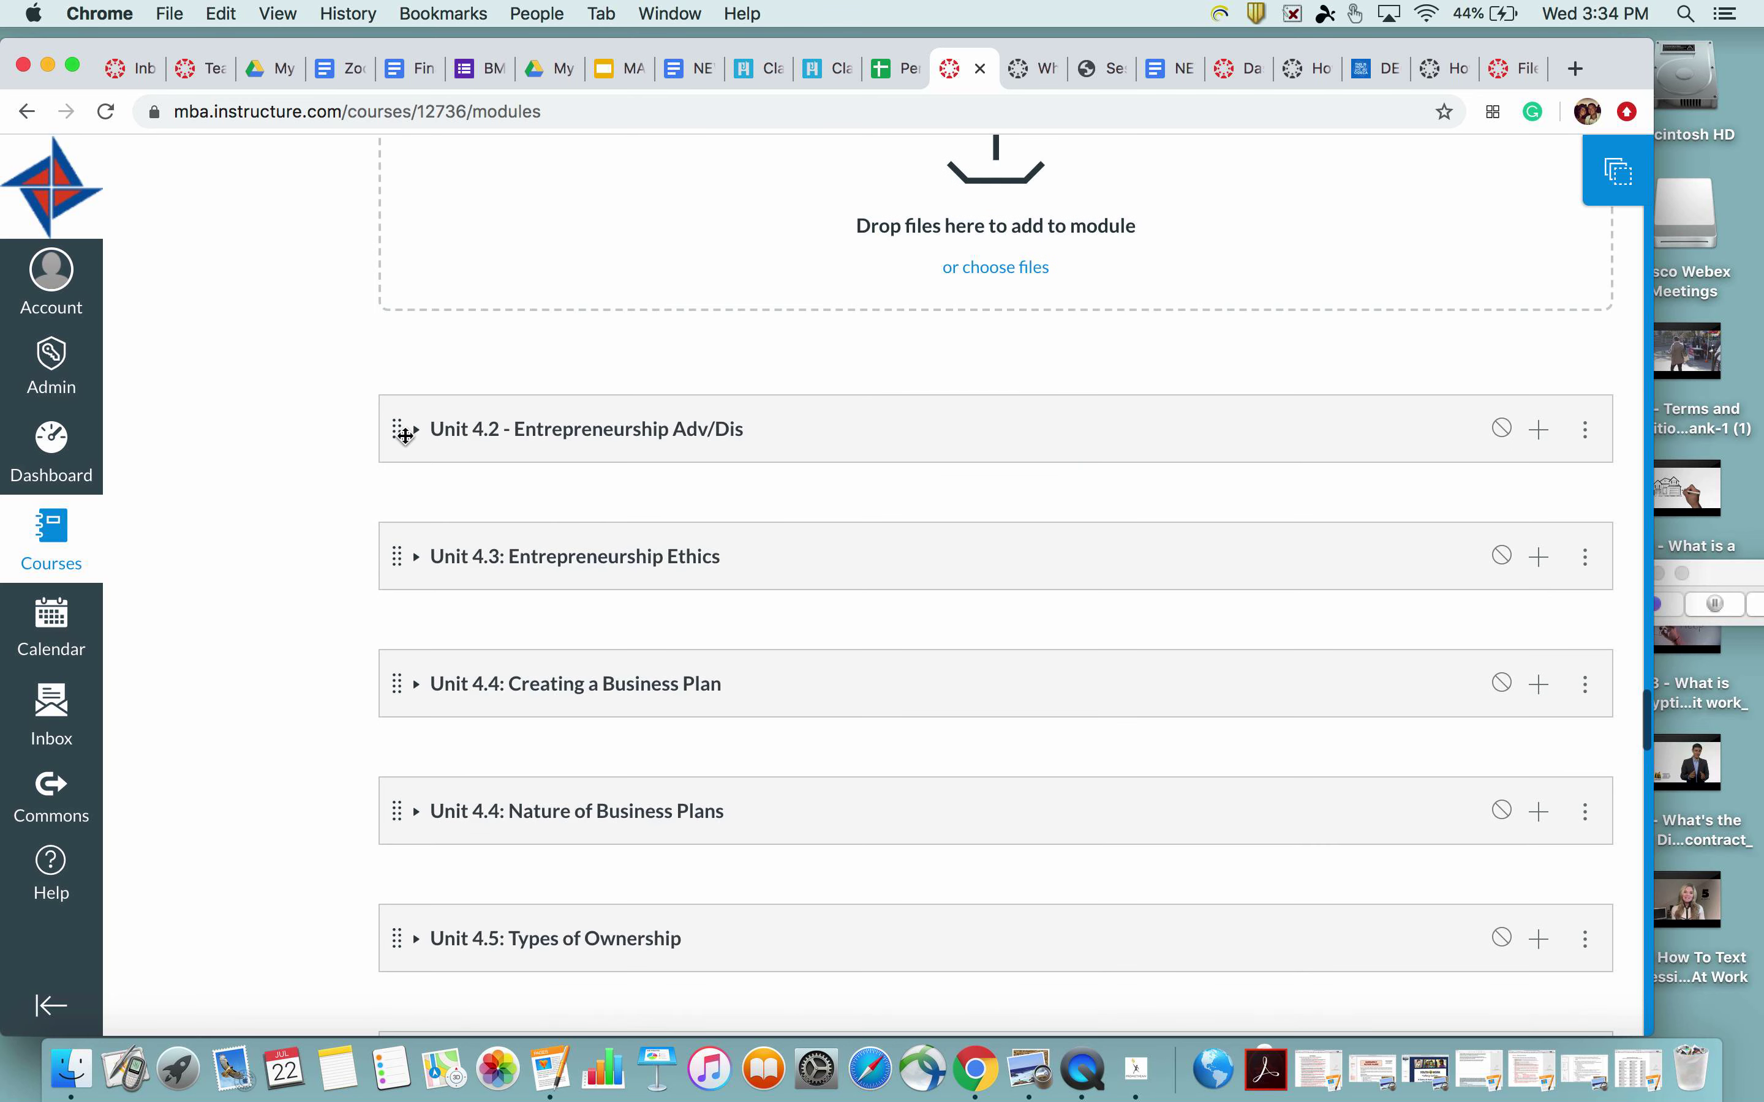
{"action": "left_click", "coordinate": [416, 433]}
{"action": "scroll", "coordinate": [557, 651], "scroll_direction": "down", "scroll_amount": 7}
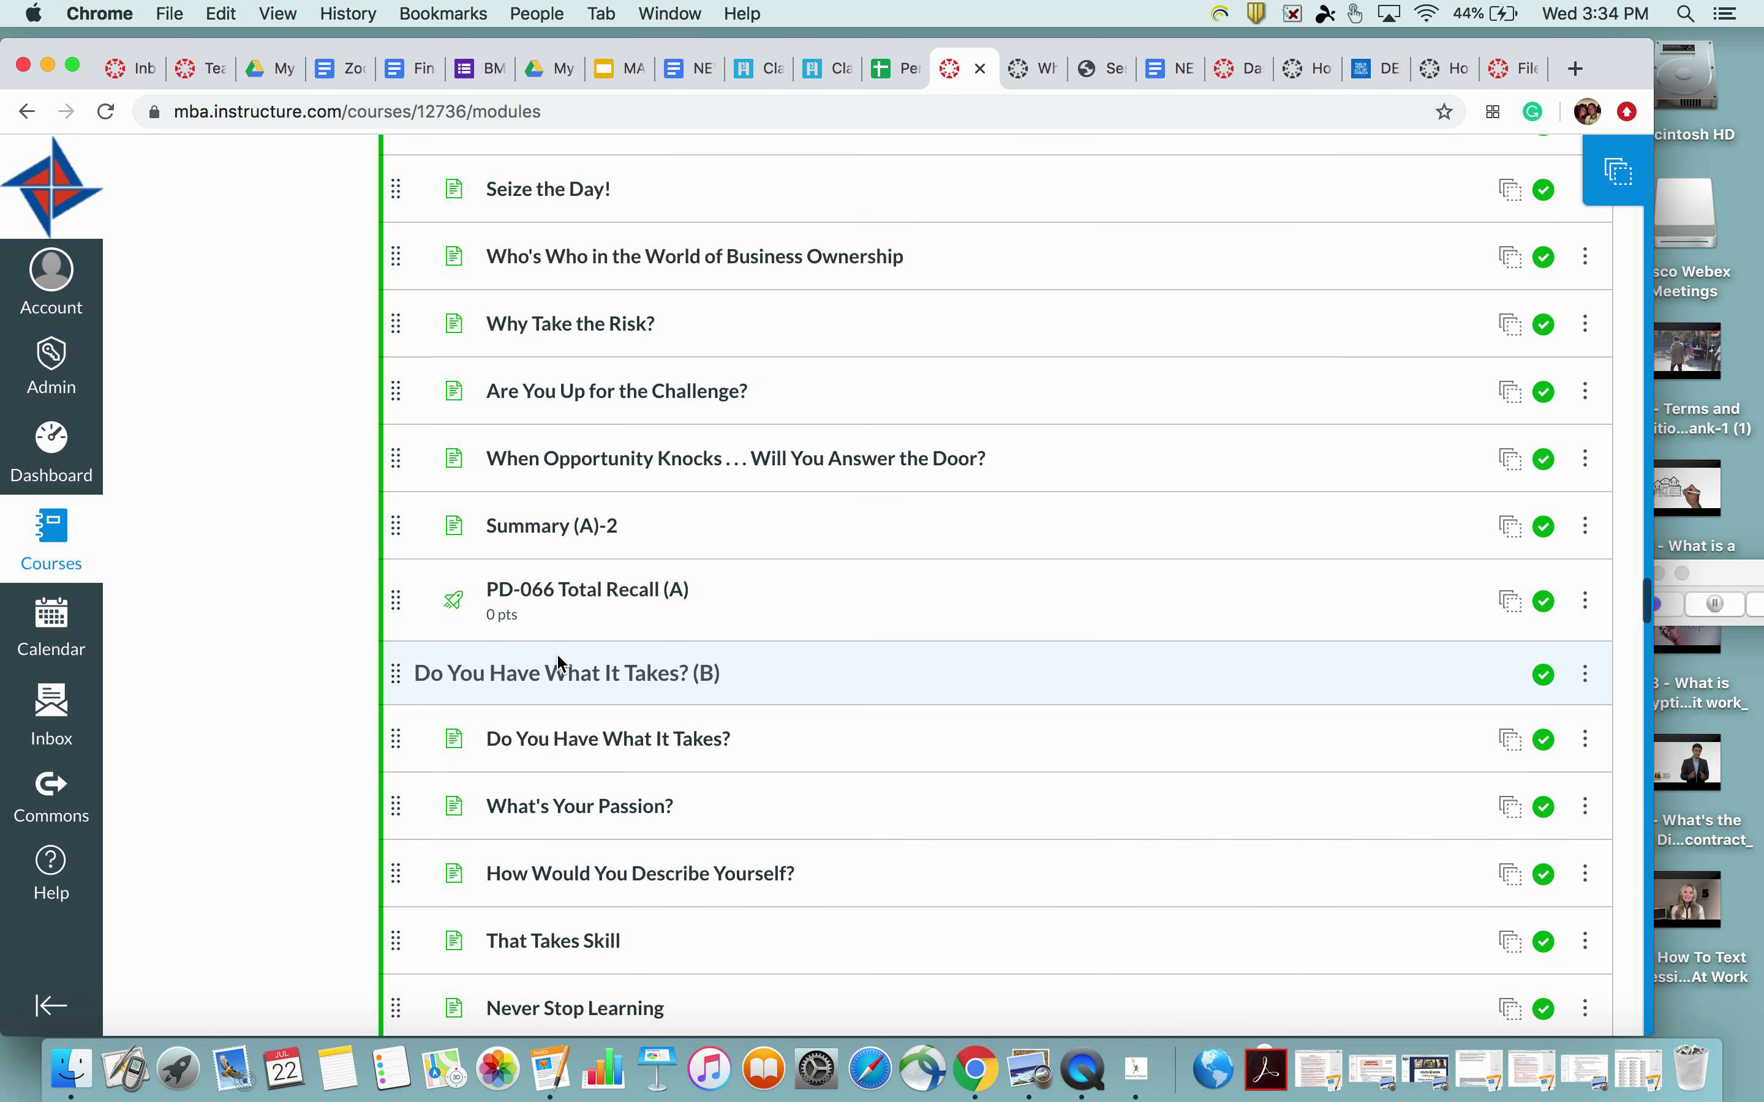
{"action": "scroll", "coordinate": [556, 654], "scroll_direction": "up", "scroll_amount": 9}
{"action": "left_click", "coordinate": [416, 550]}
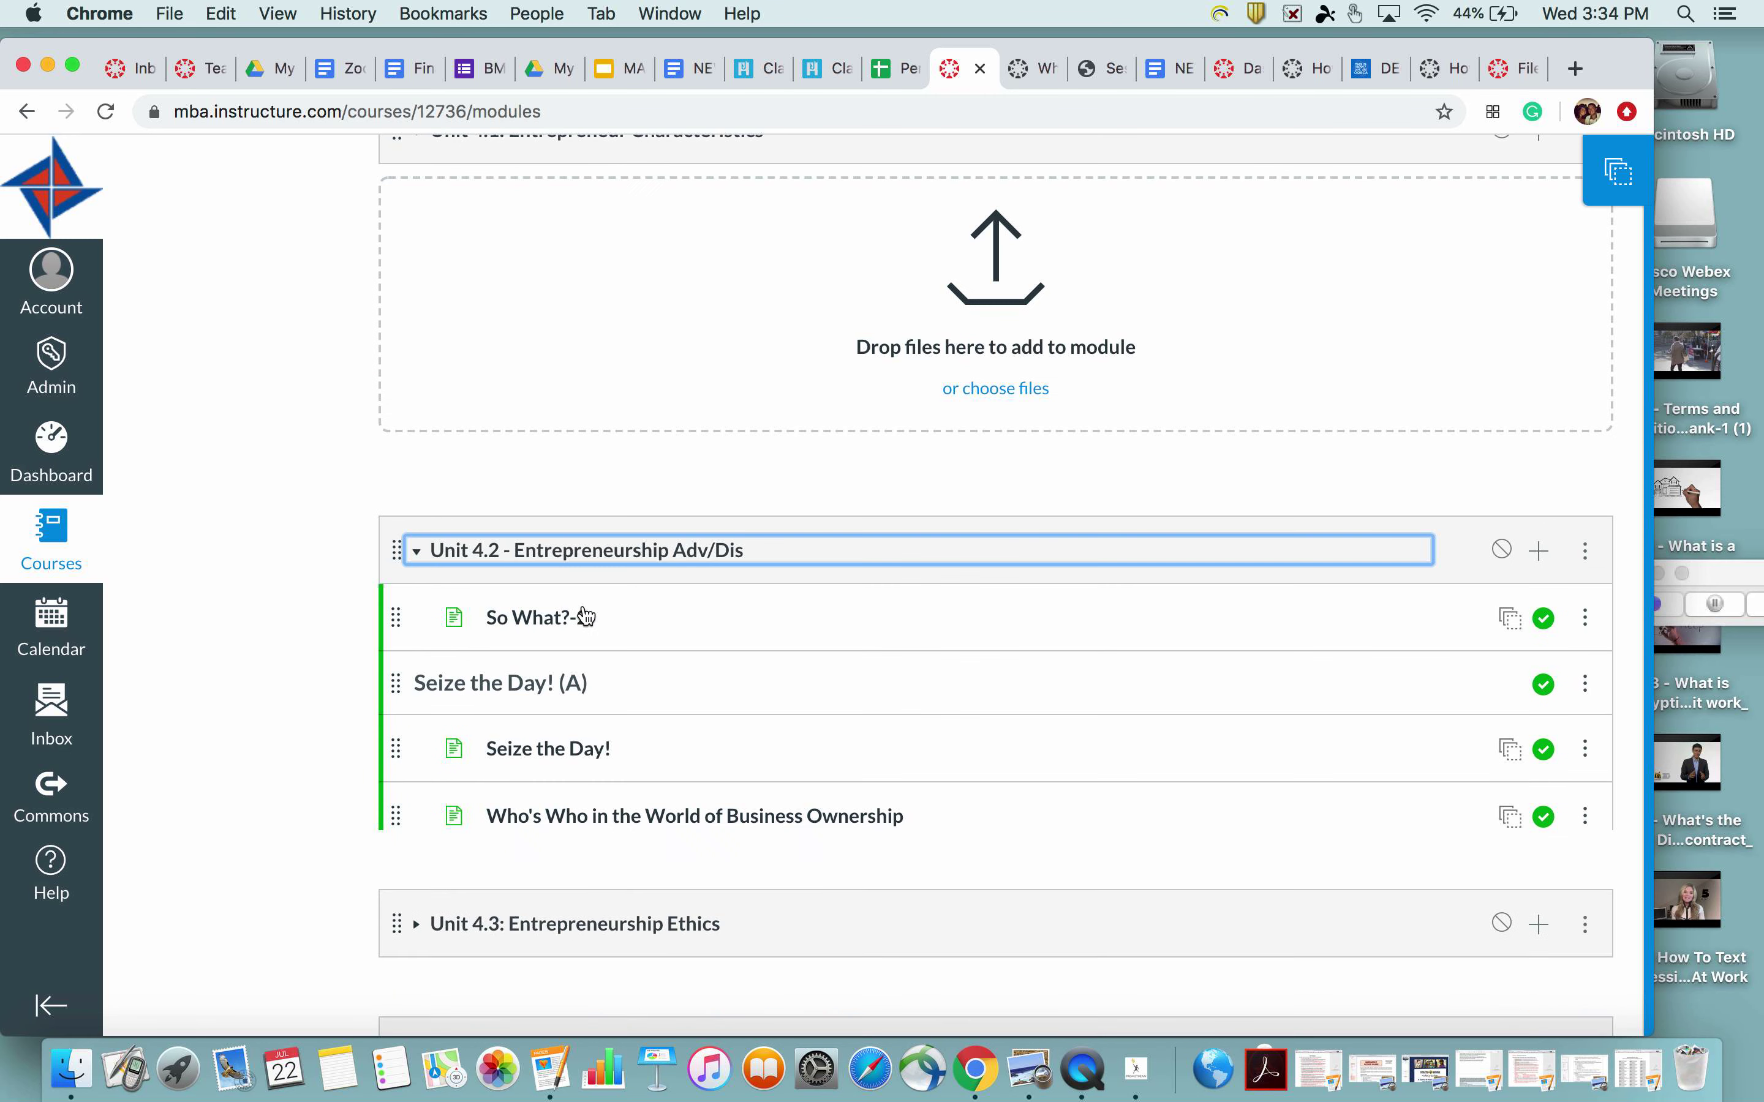
{"action": "scroll", "coordinate": [645, 650], "scroll_direction": "down", "scroll_amount": 4}
{"action": "scroll", "coordinate": [612, 583], "scroll_direction": "down", "scroll_amount": 1}
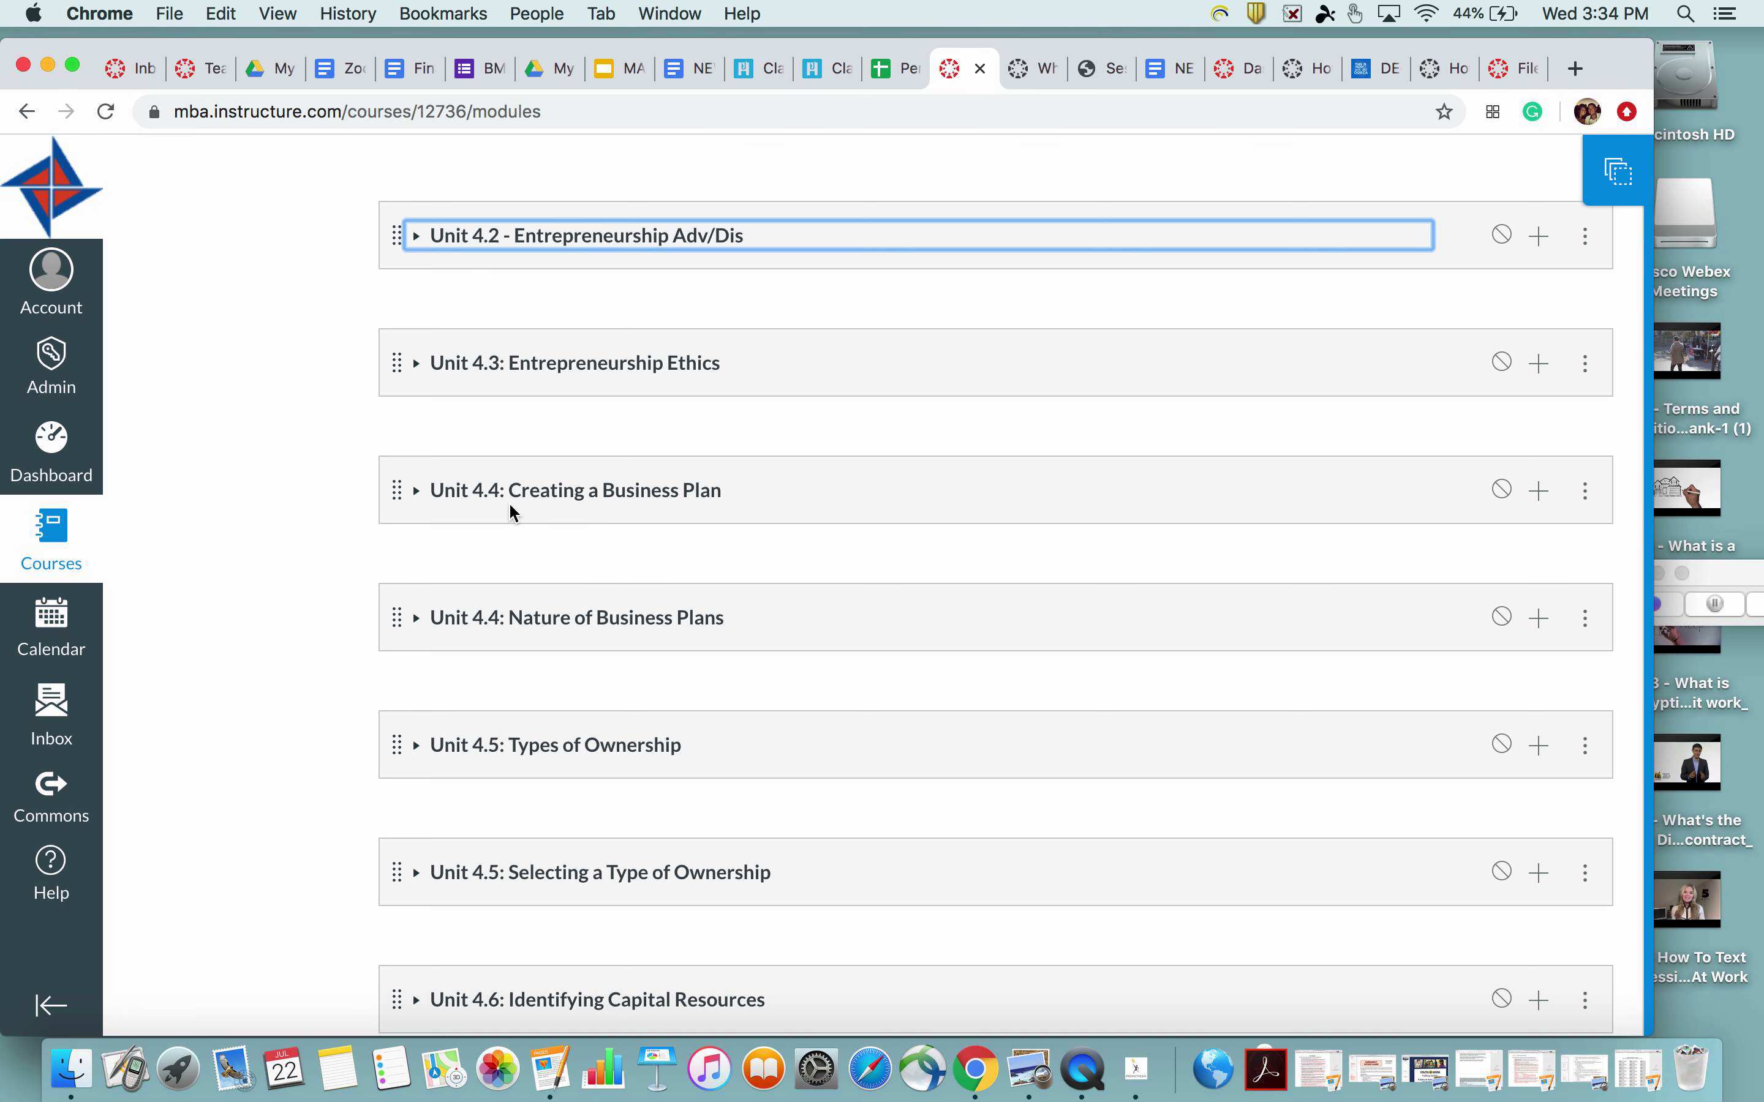
{"action": "scroll", "coordinate": [582, 641], "scroll_direction": "down", "scroll_amount": 5}
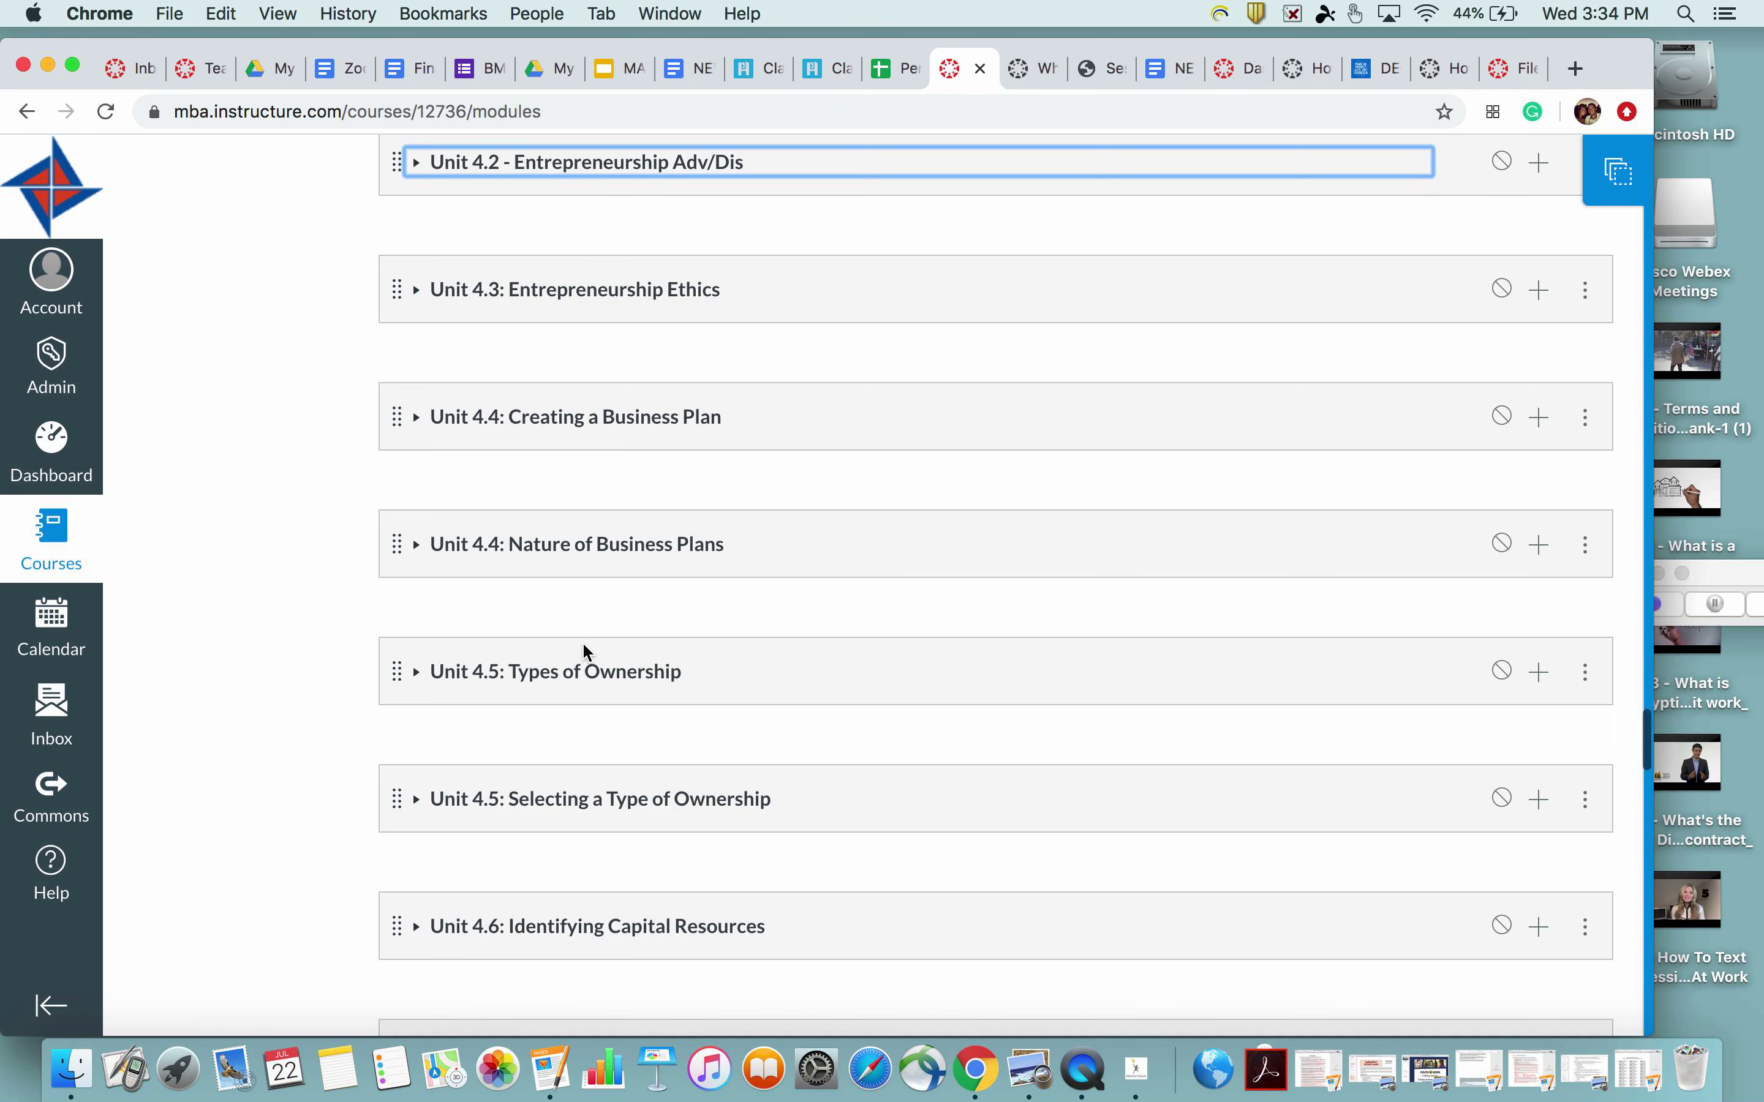
{"action": "scroll", "coordinate": [582, 641], "scroll_direction": "down", "scroll_amount": 1}
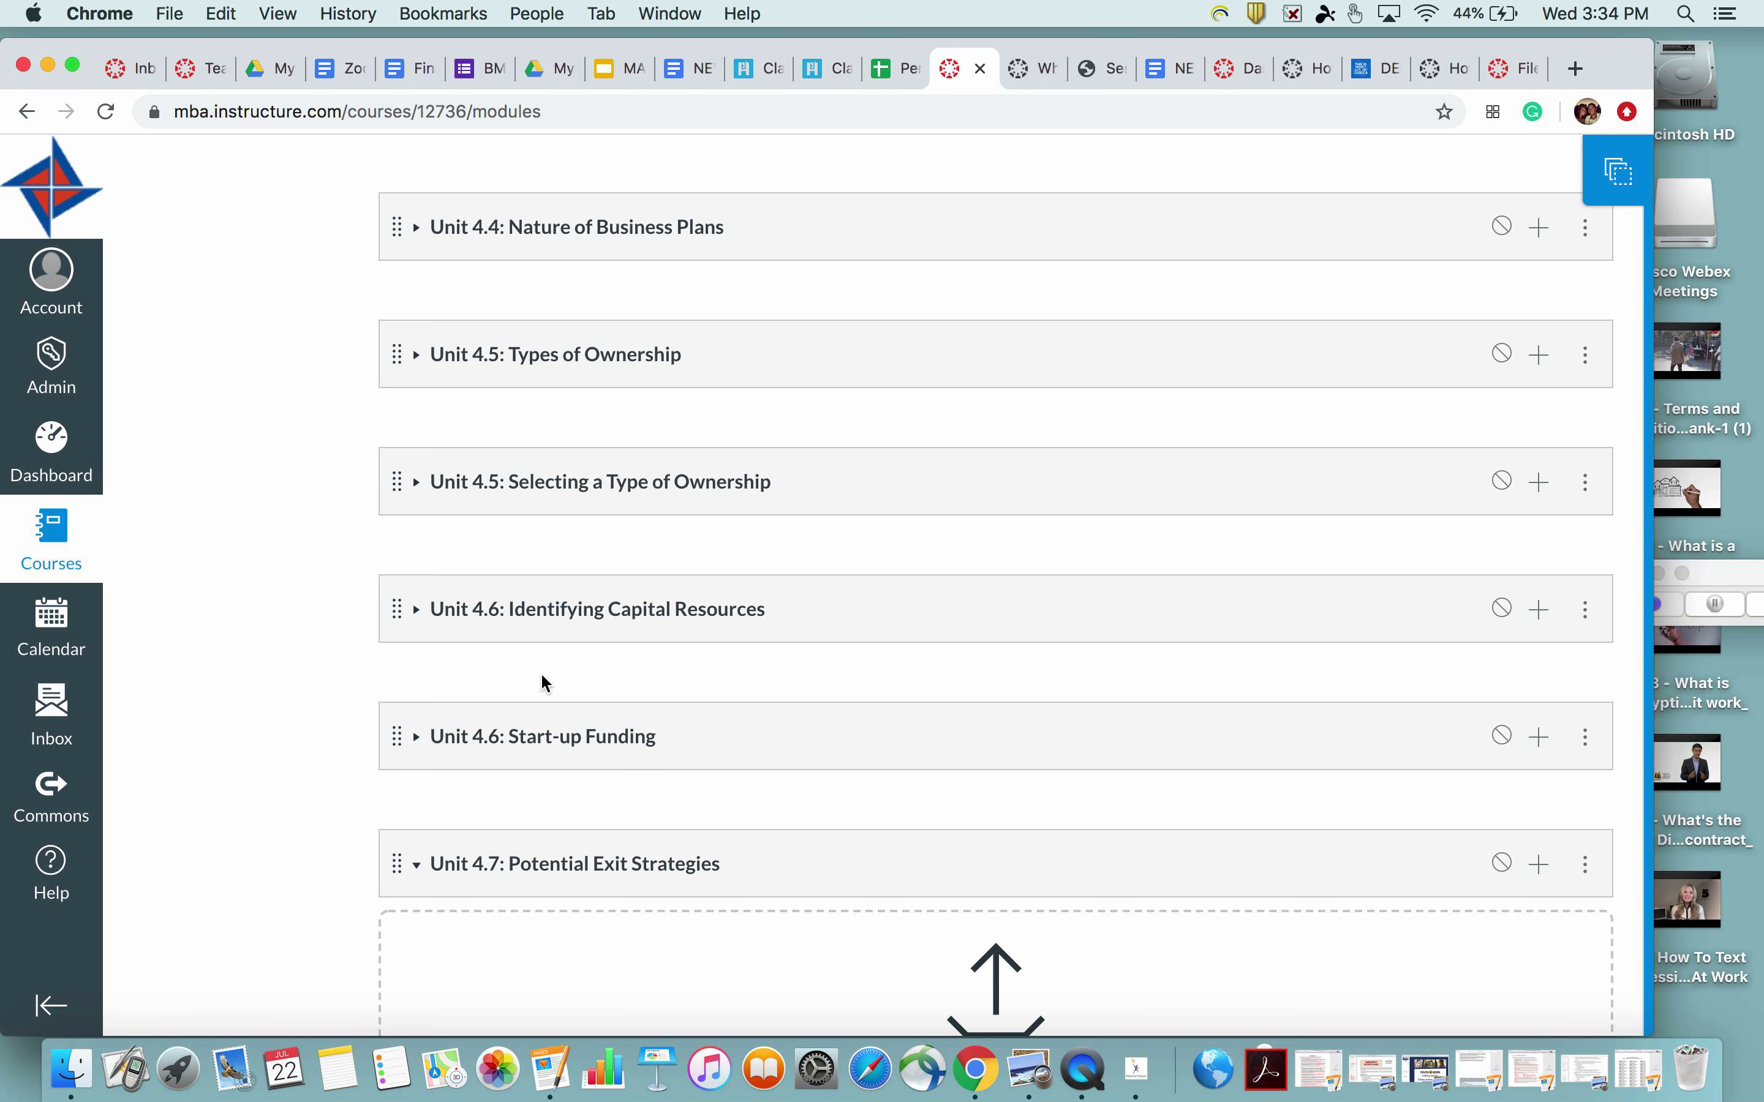
{"action": "scroll", "coordinate": [540, 673], "scroll_direction": "down", "scroll_amount": 10}
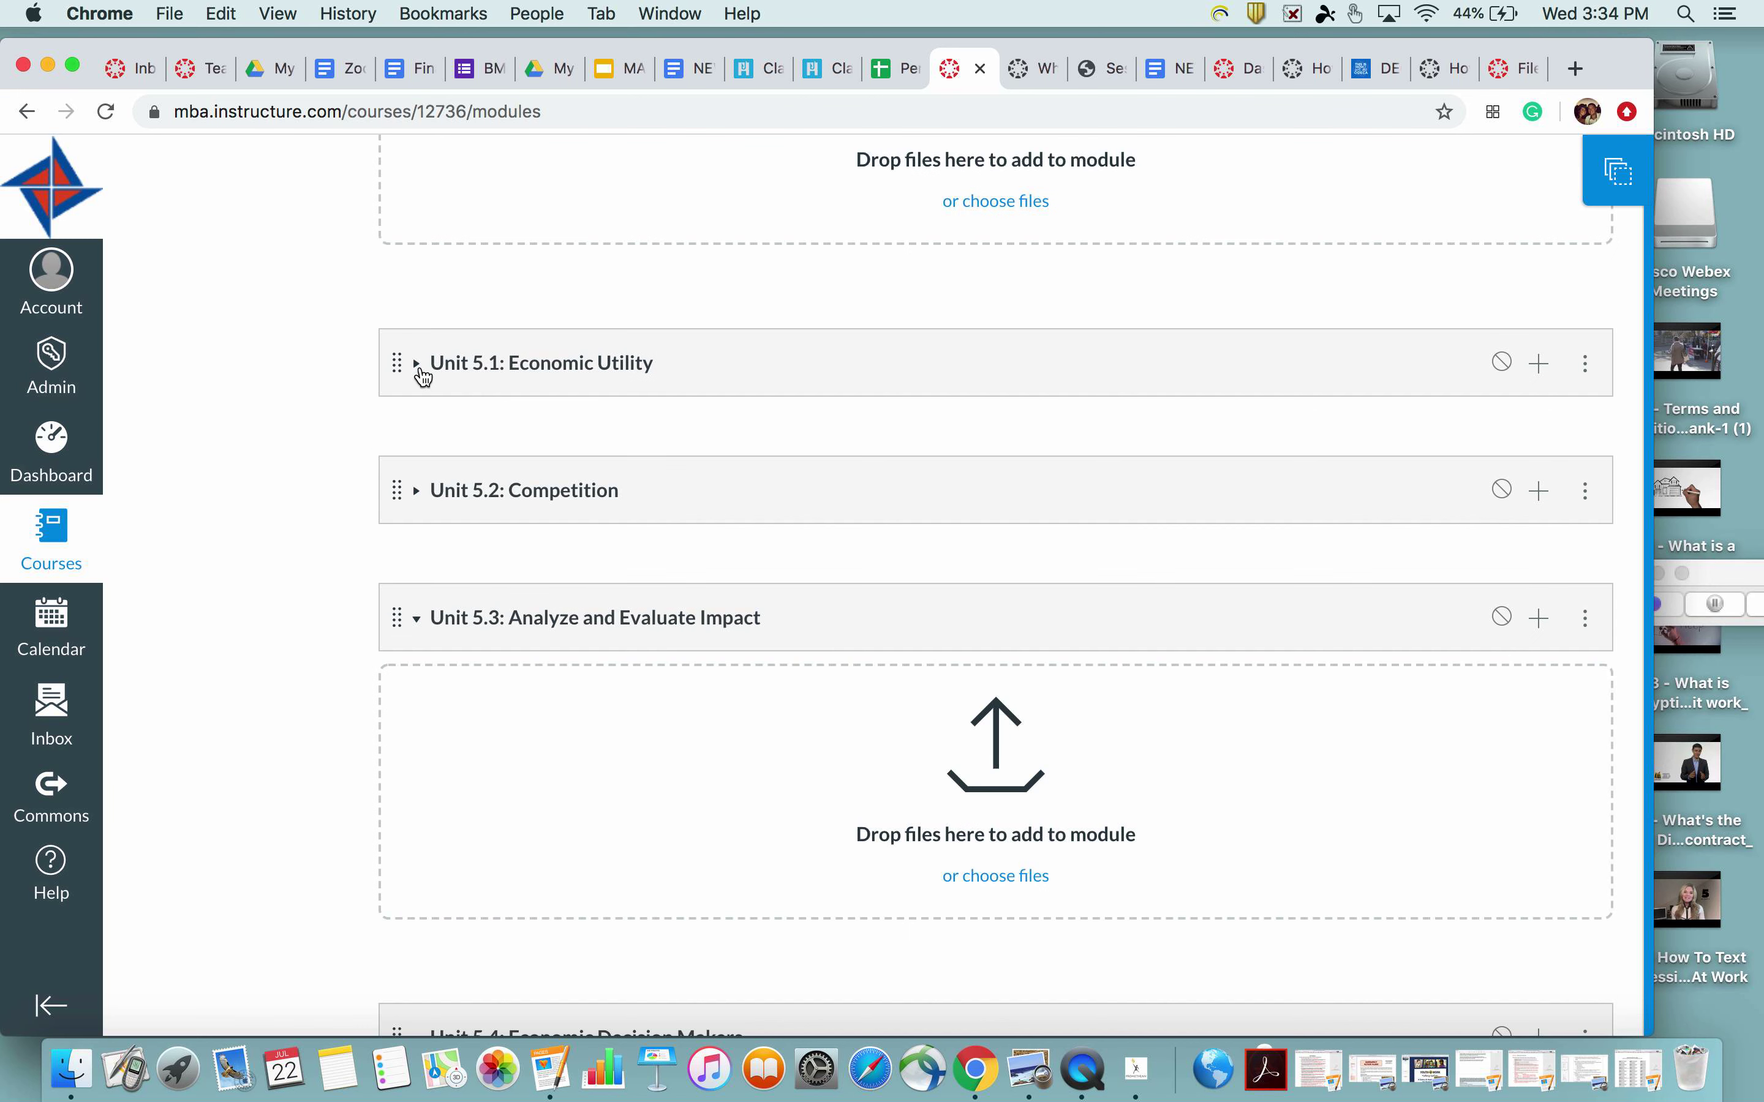
Briefly expand Unit 5.1: Economic Utility, then return to the course home page
{"action": "left_click", "coordinate": [419, 365]}
{"action": "left_click", "coordinate": [419, 376]}
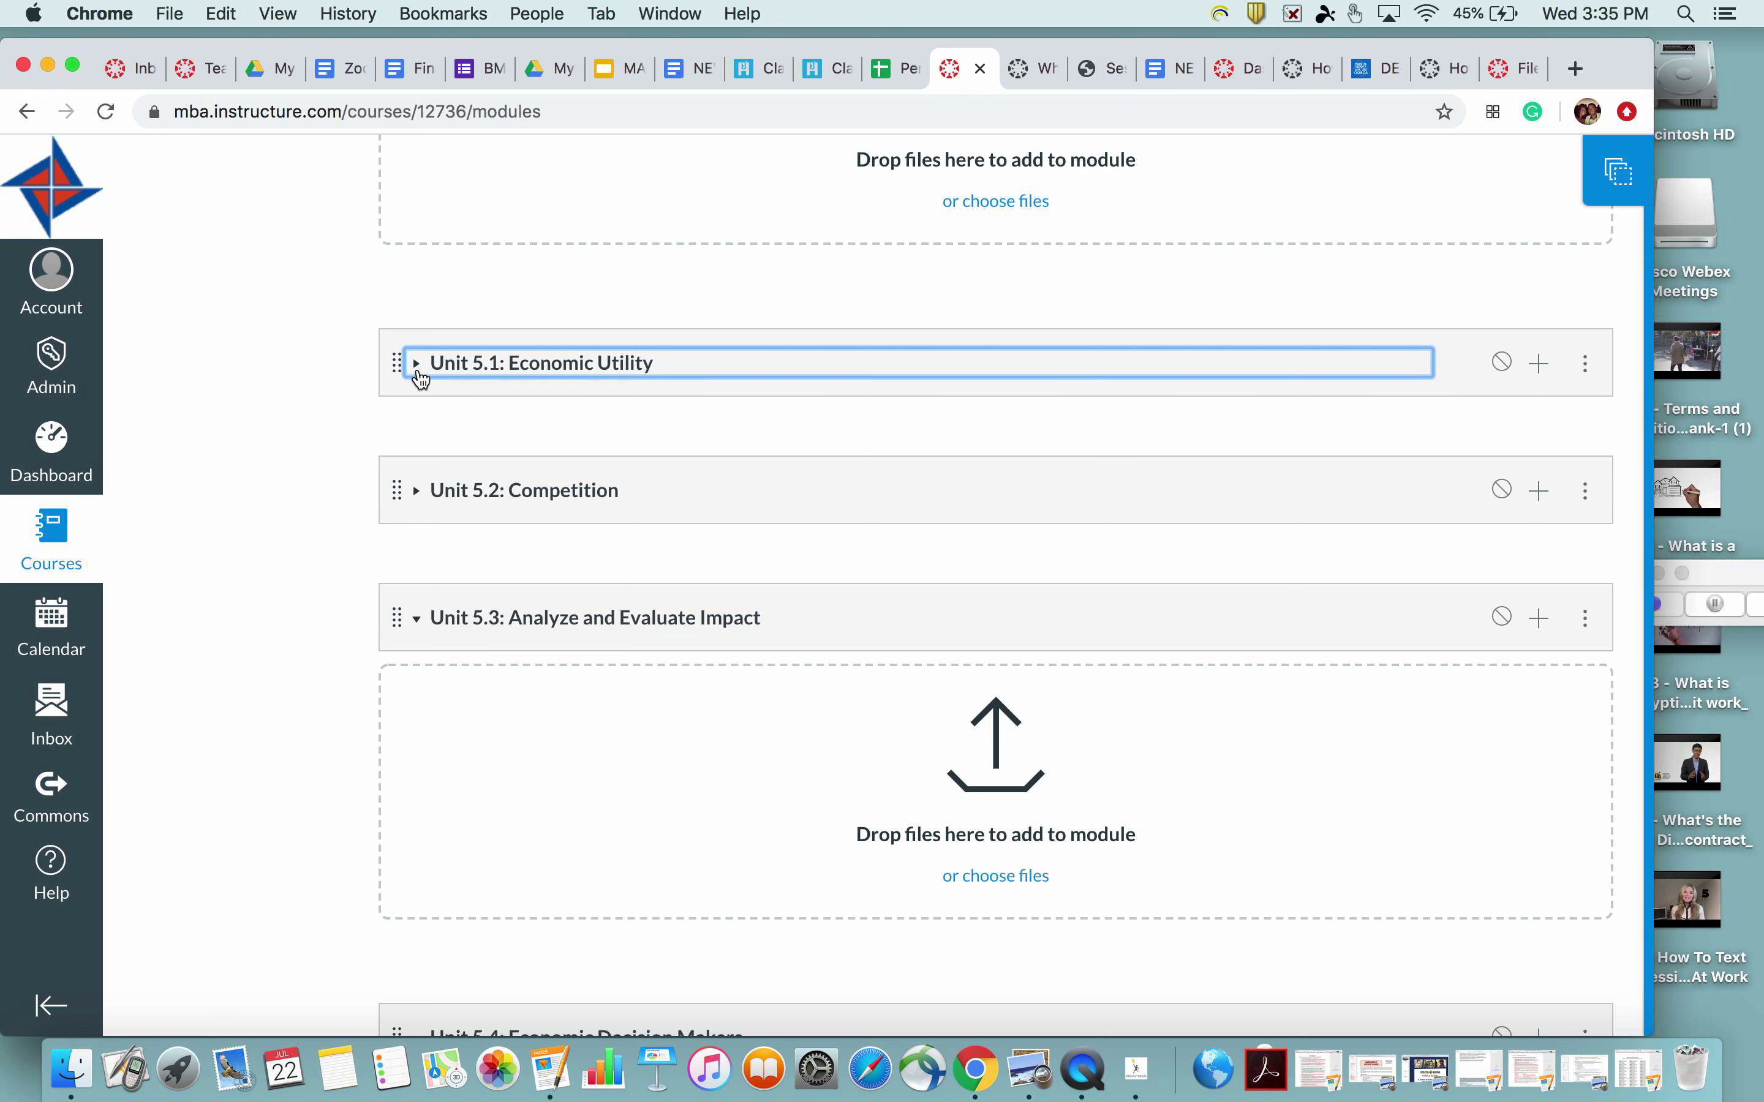
{"action": "scroll", "coordinate": [421, 379], "scroll_direction": "up", "scroll_amount": 20}
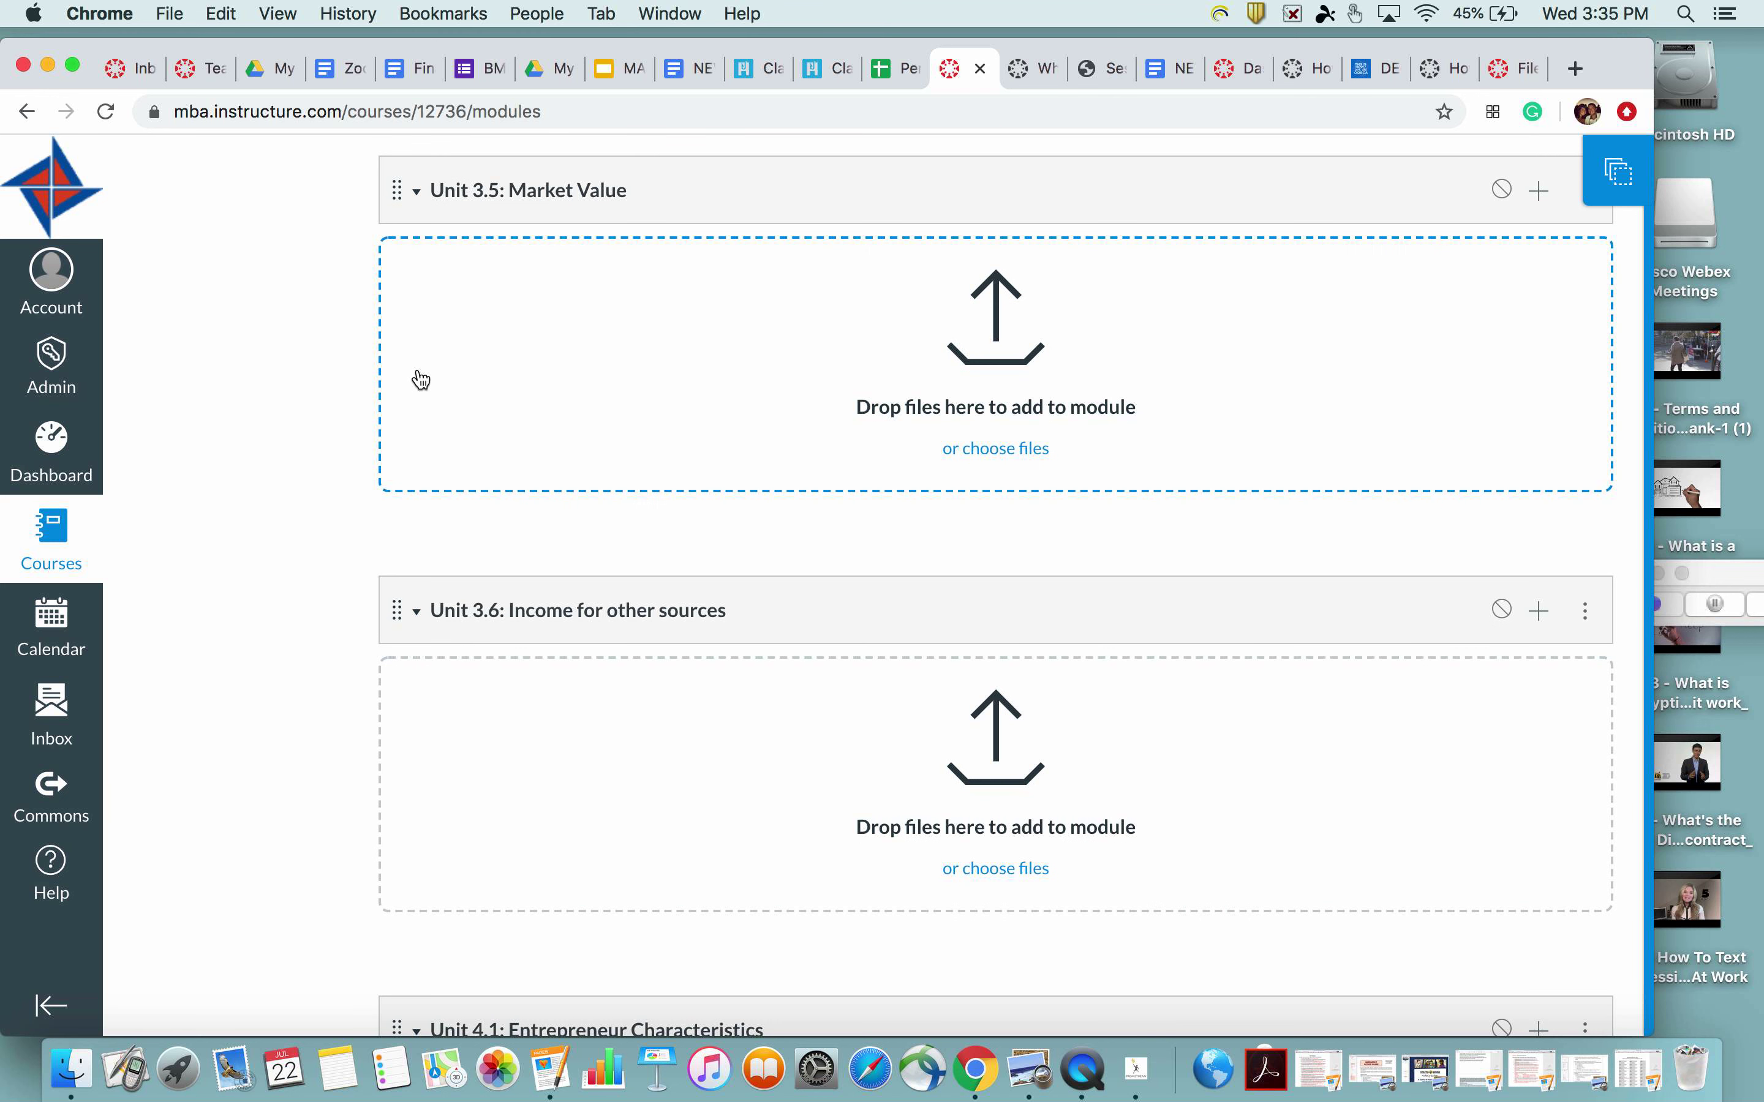
{"action": "scroll", "coordinate": [917, 295], "scroll_direction": "up", "scroll_amount": 20}
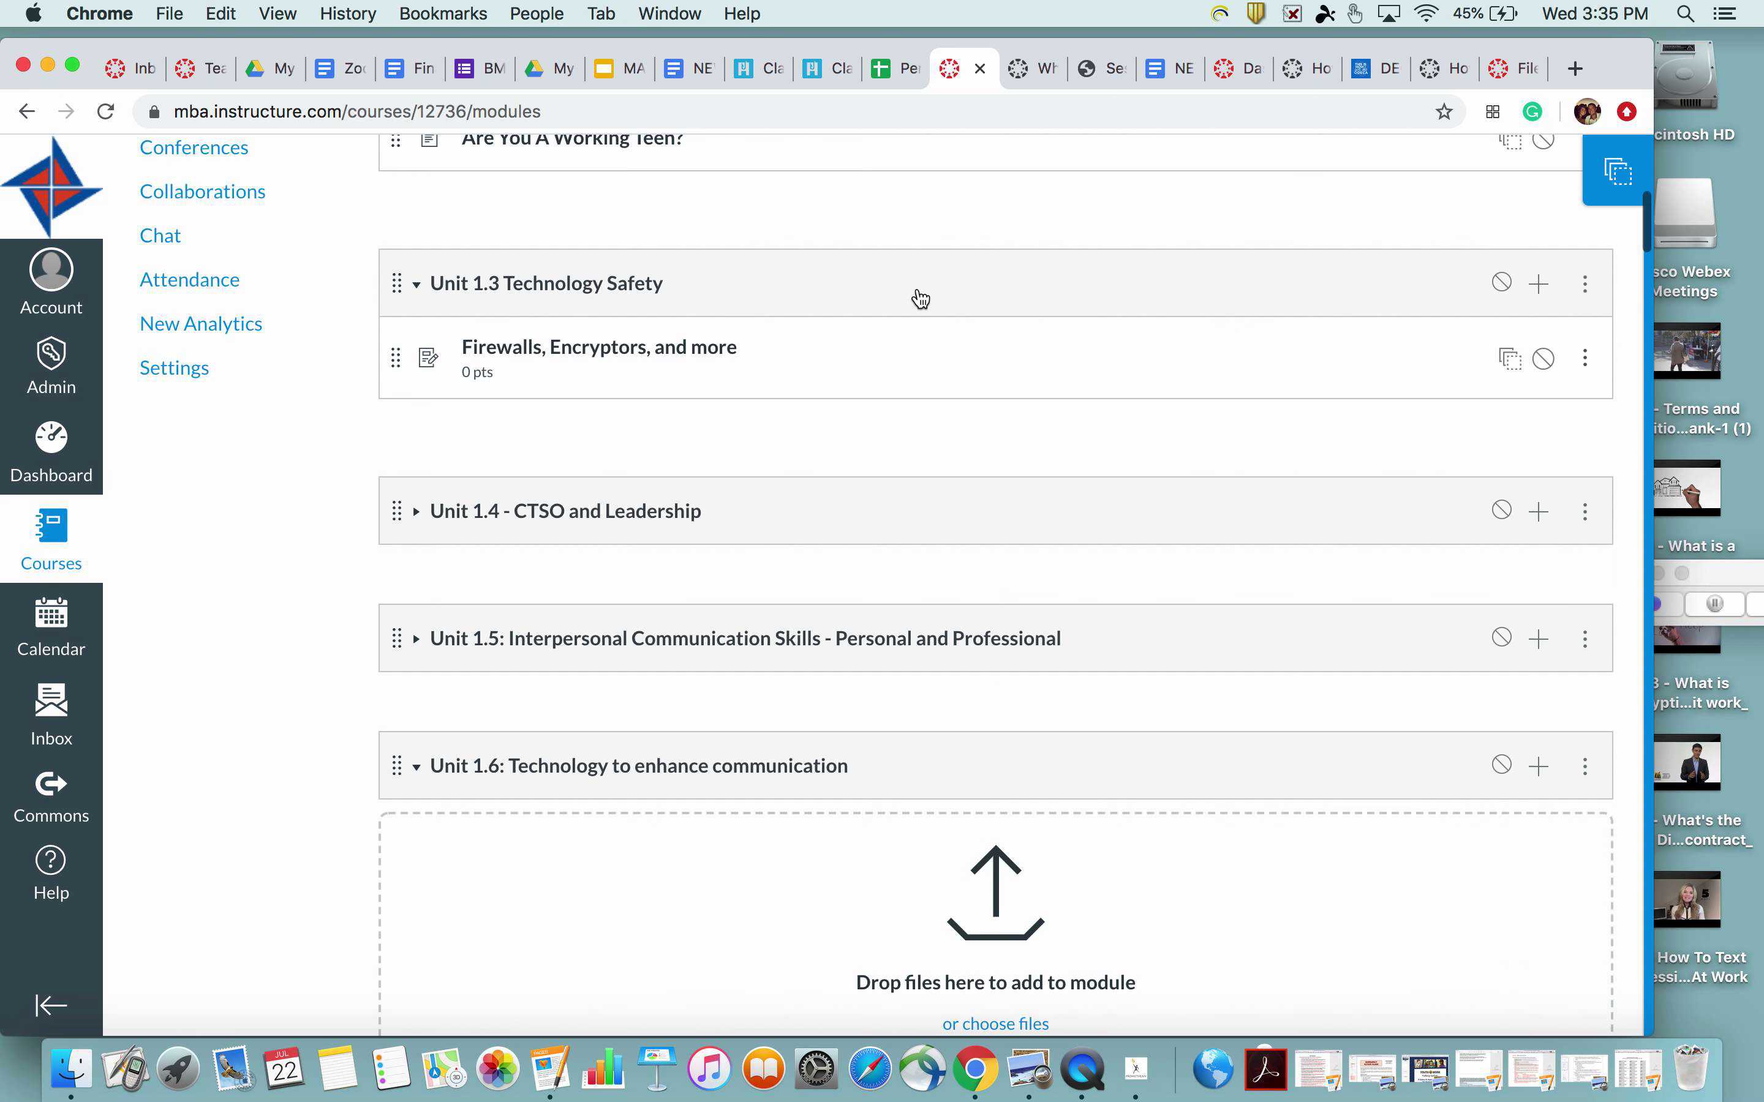
{"action": "scroll", "coordinate": [919, 295], "scroll_direction": "up", "scroll_amount": 10}
{"action": "left_click", "coordinate": [162, 309]}
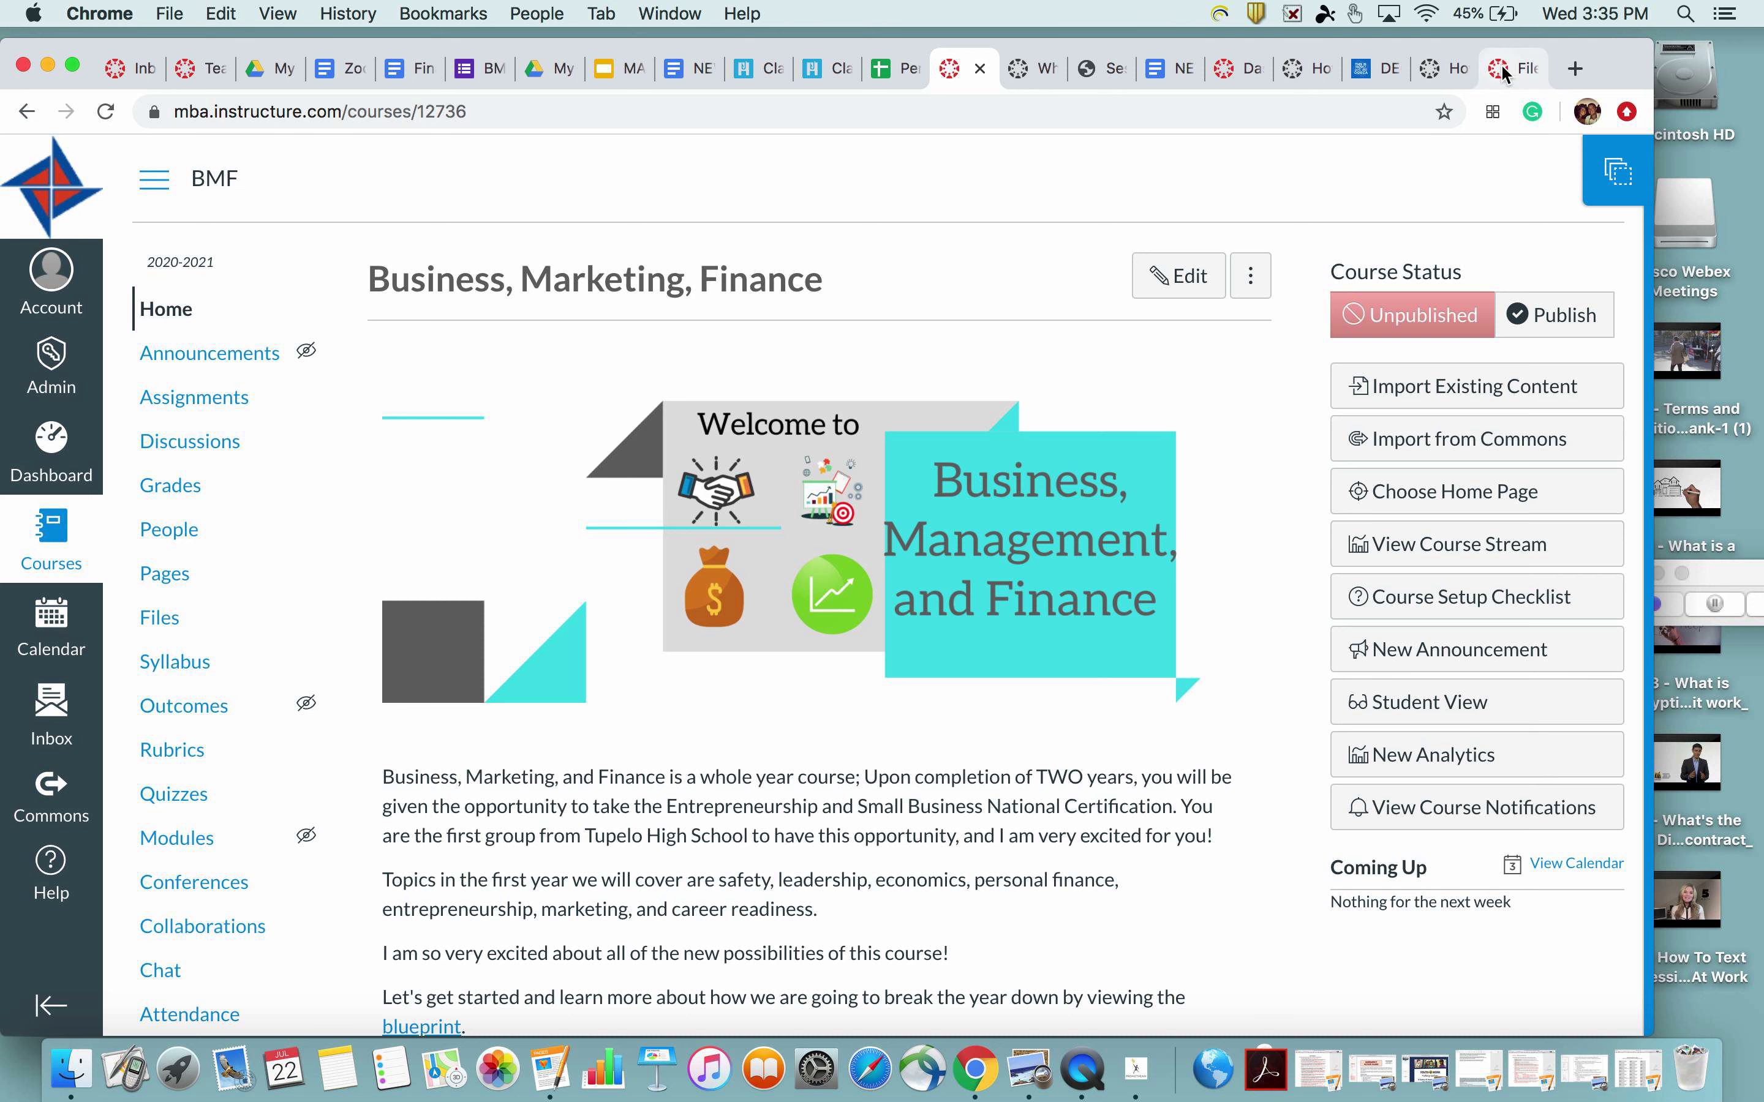
Open the Sandbox course from the Dashboard and mark the iMessage notification as read
{"action": "left_click", "coordinate": [1247, 68]}
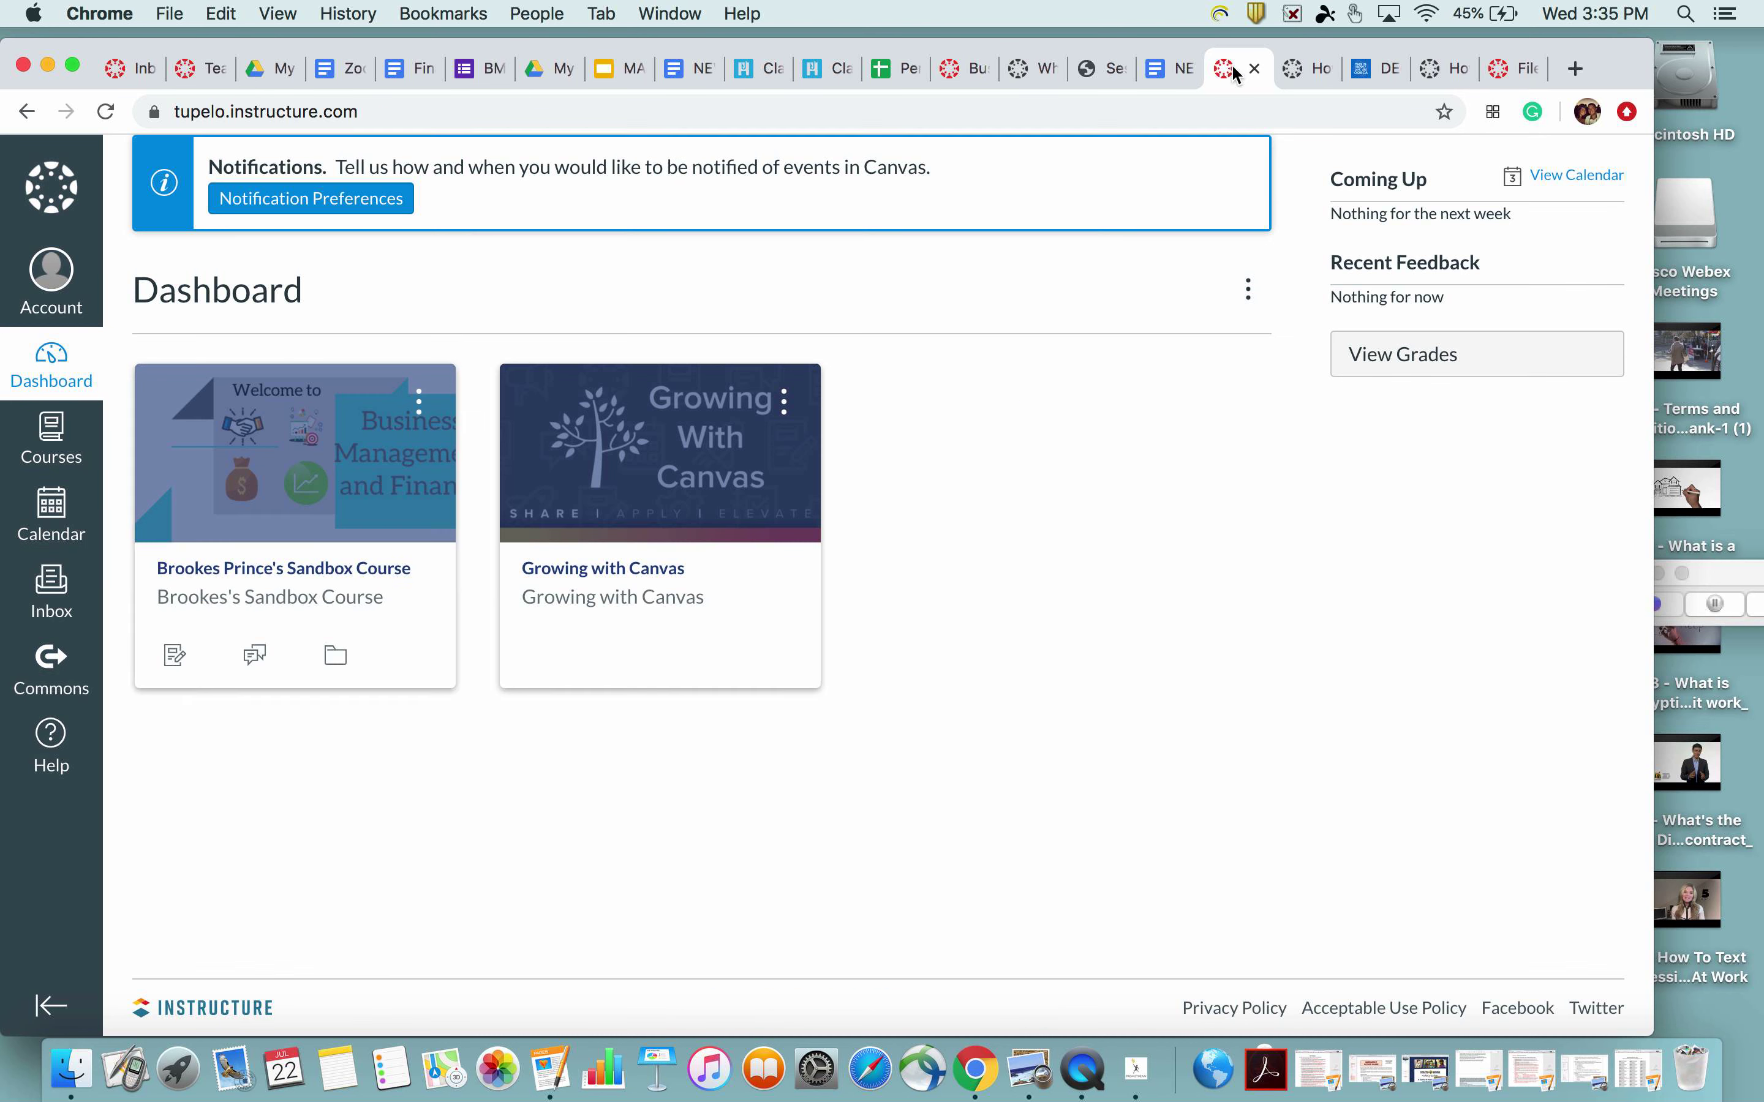
{"action": "left_click", "coordinate": [325, 587]}
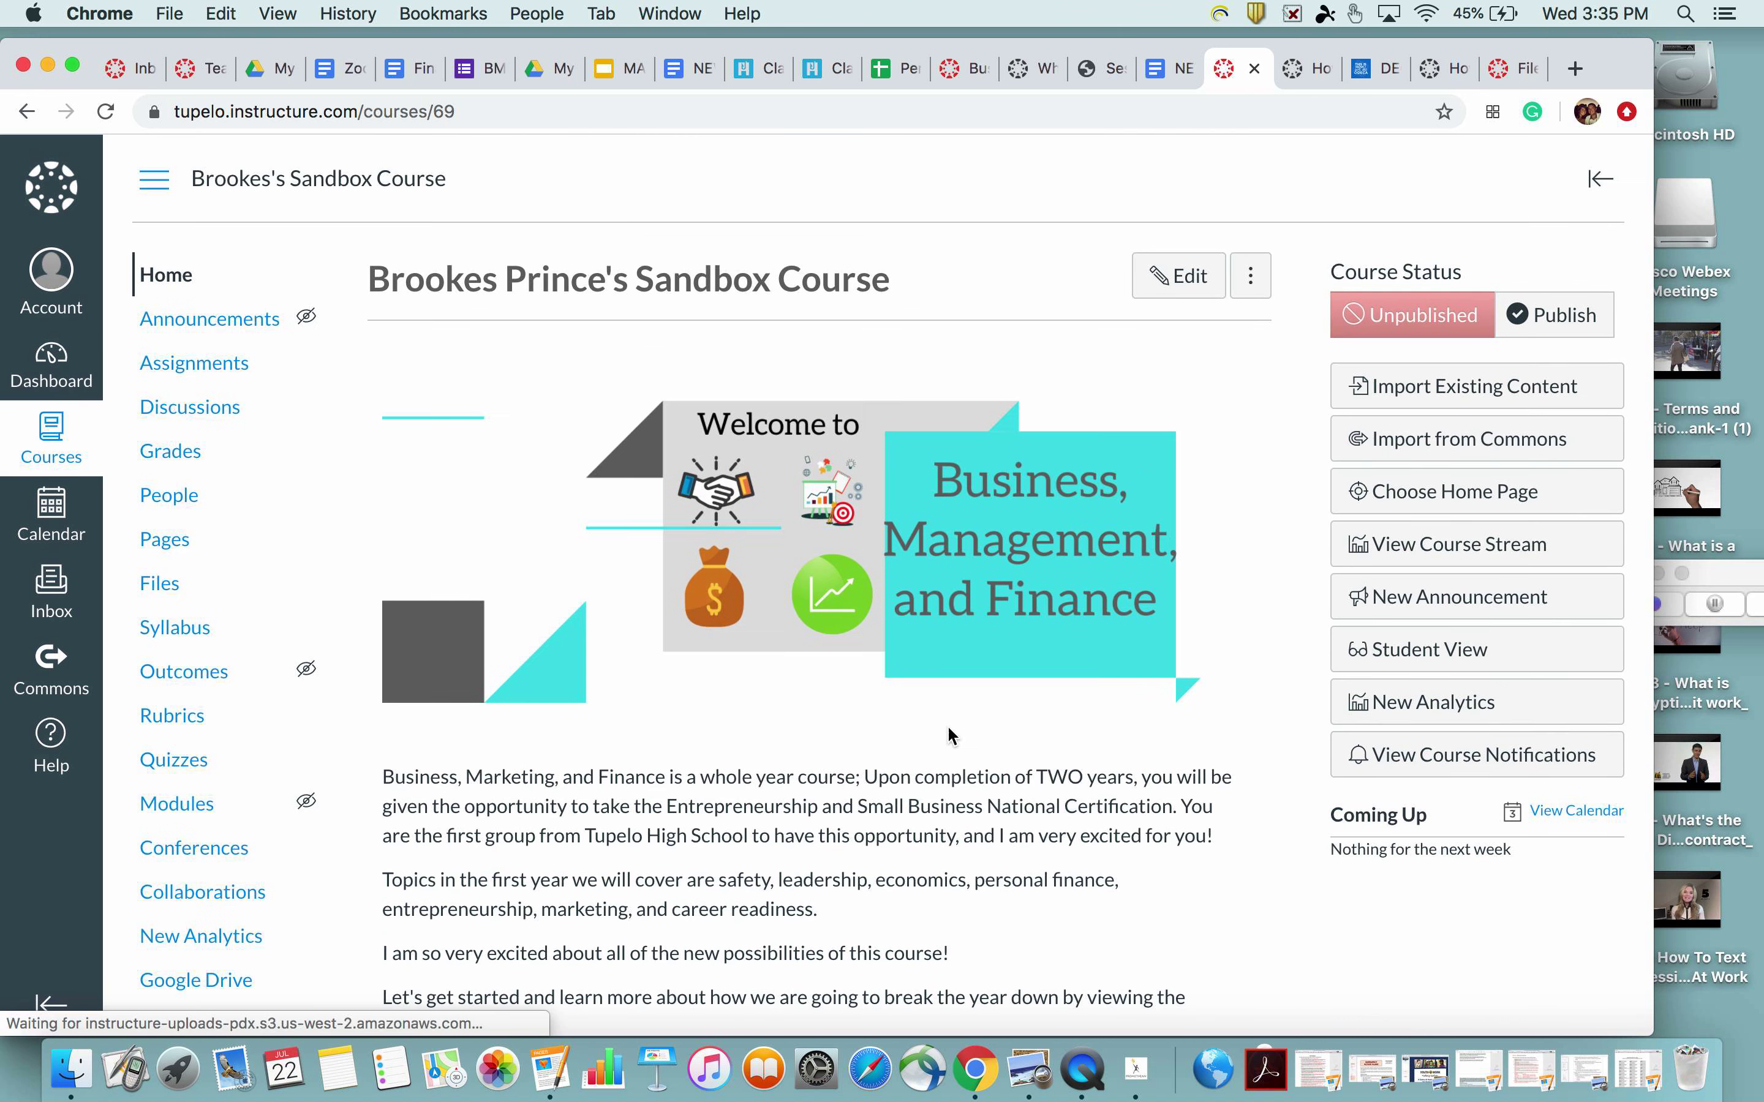
{"action": "scroll", "coordinate": [947, 734], "scroll_direction": "down", "scroll_amount": 3}
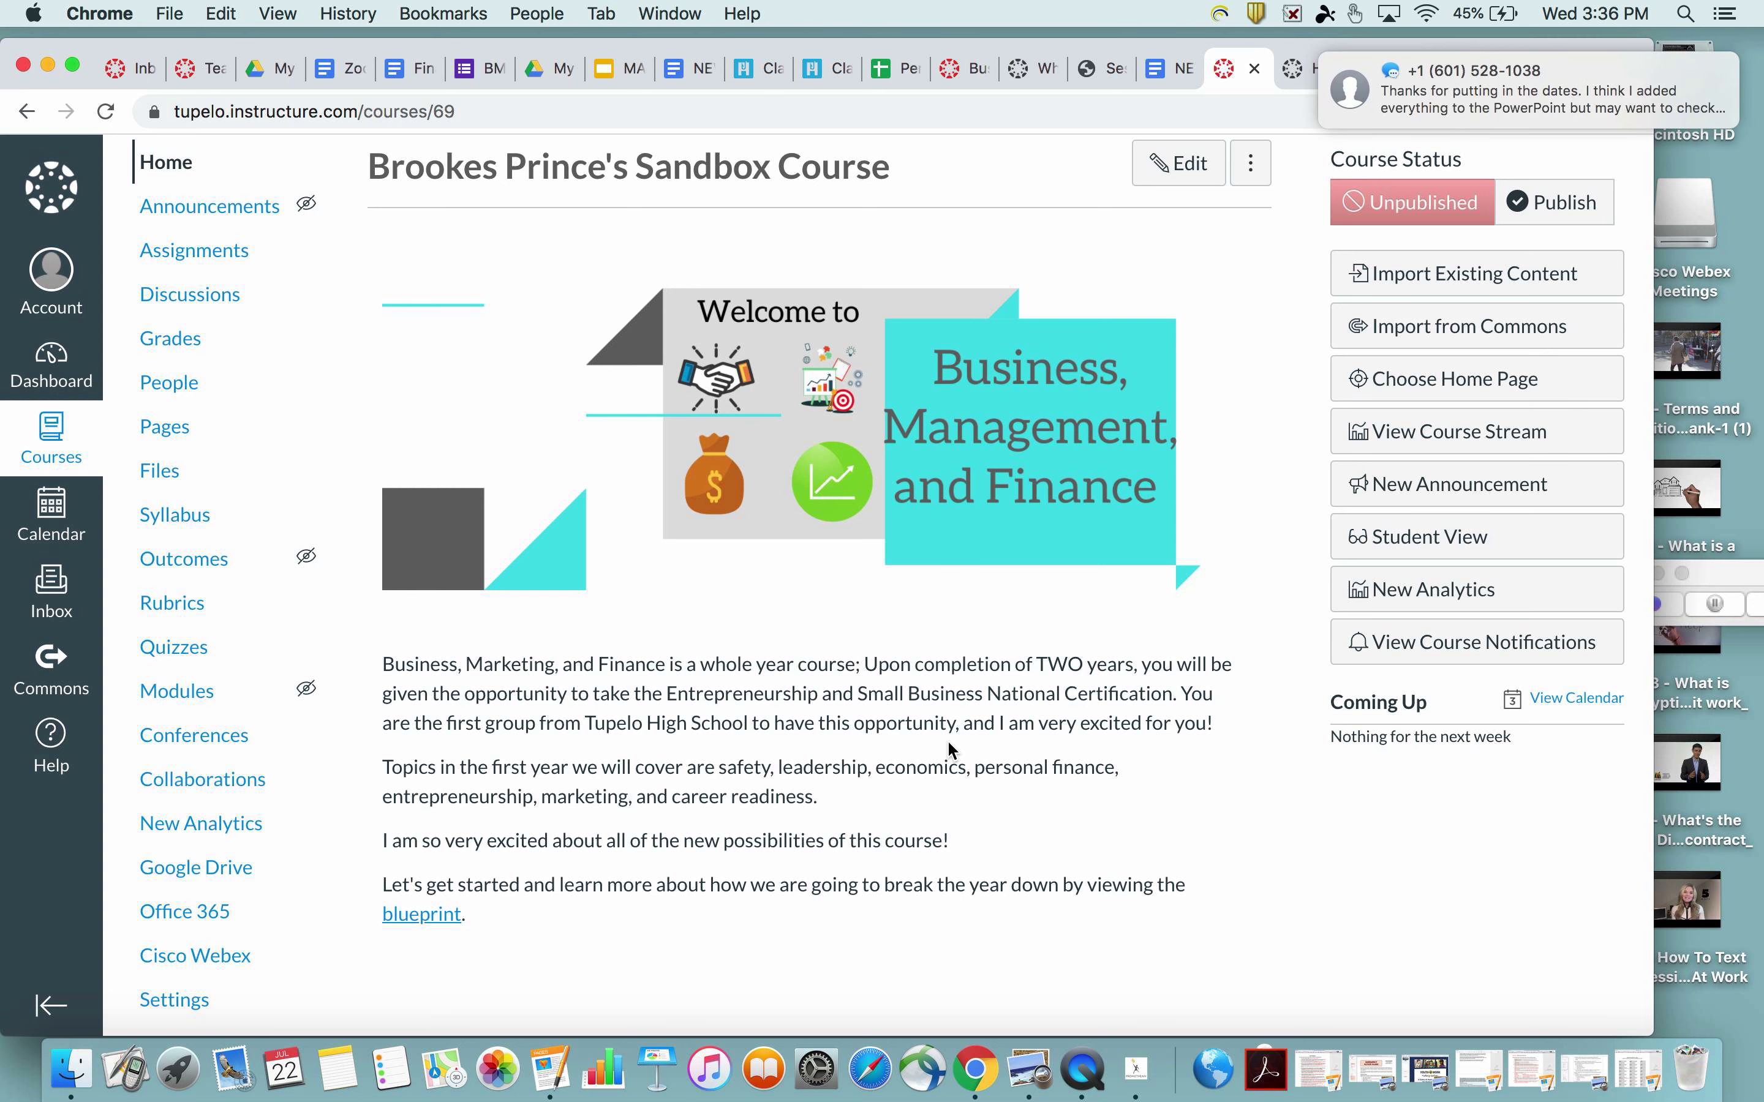
{"action": "mouse_move", "coordinate": [1684, 106]}
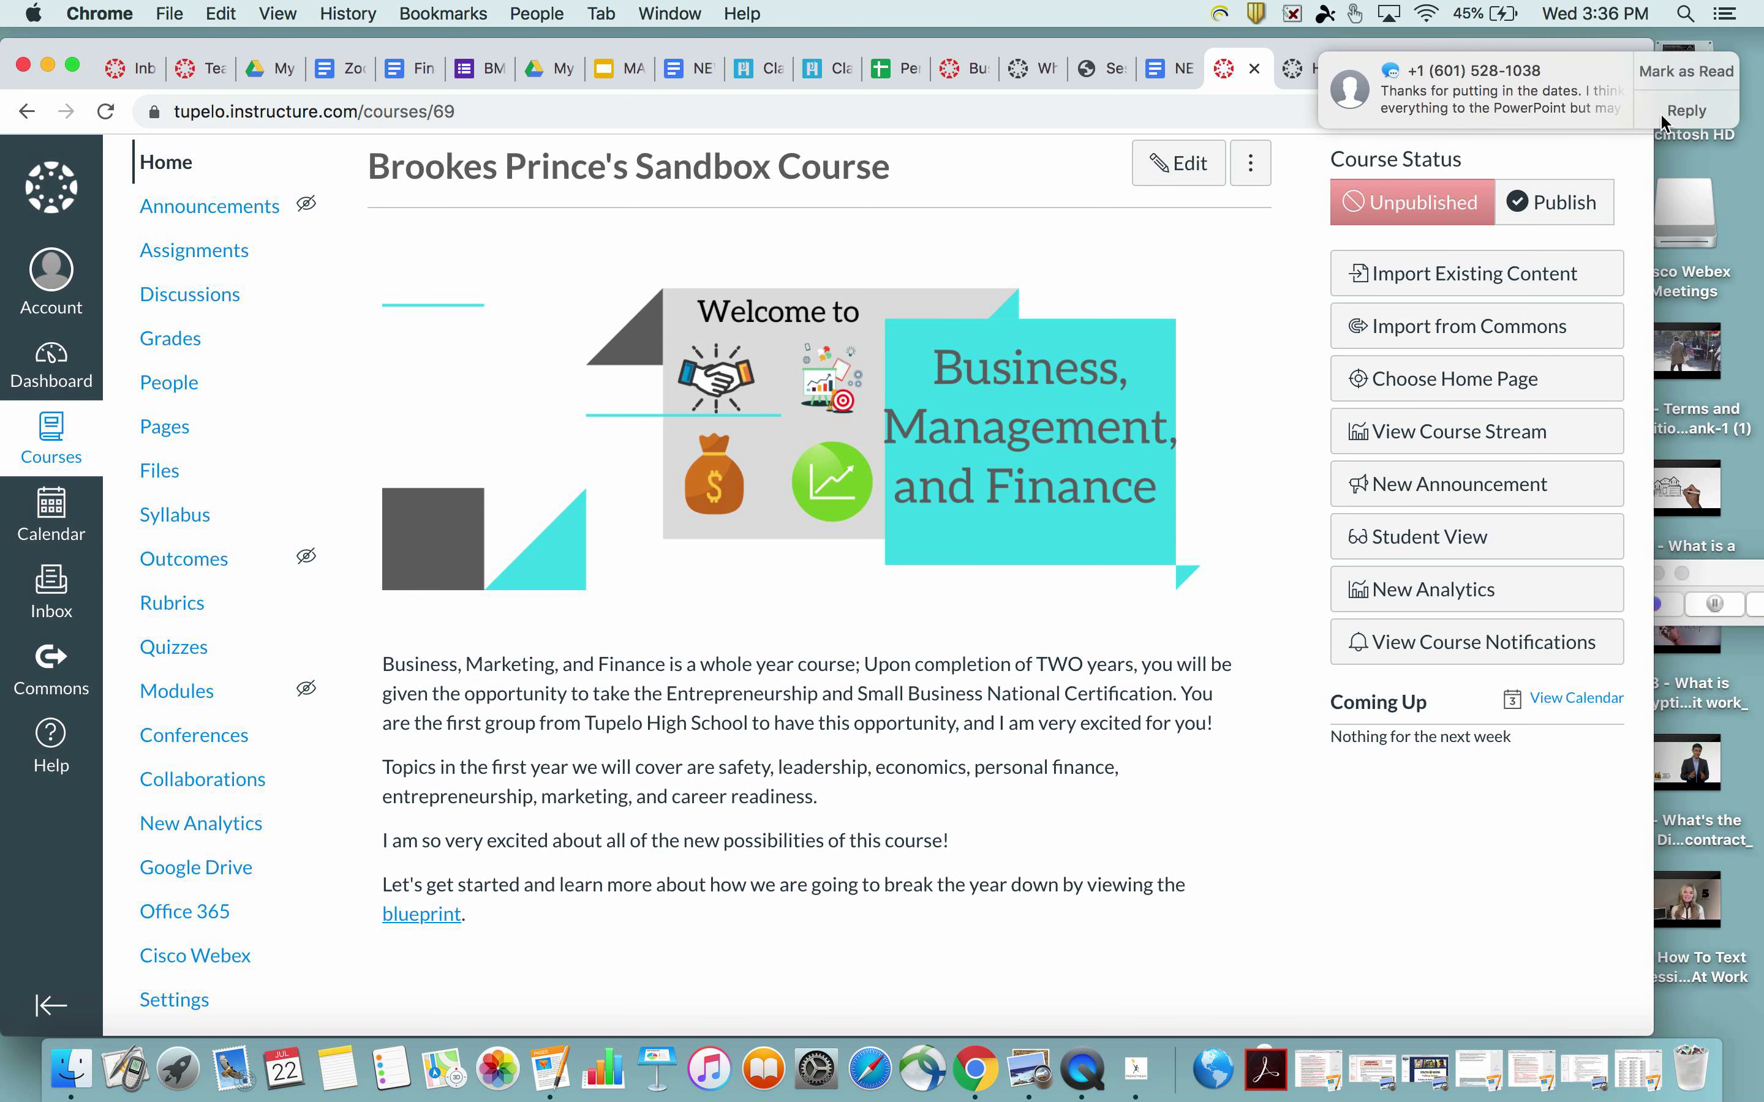
{"action": "left_click", "coordinate": [1683, 79]}
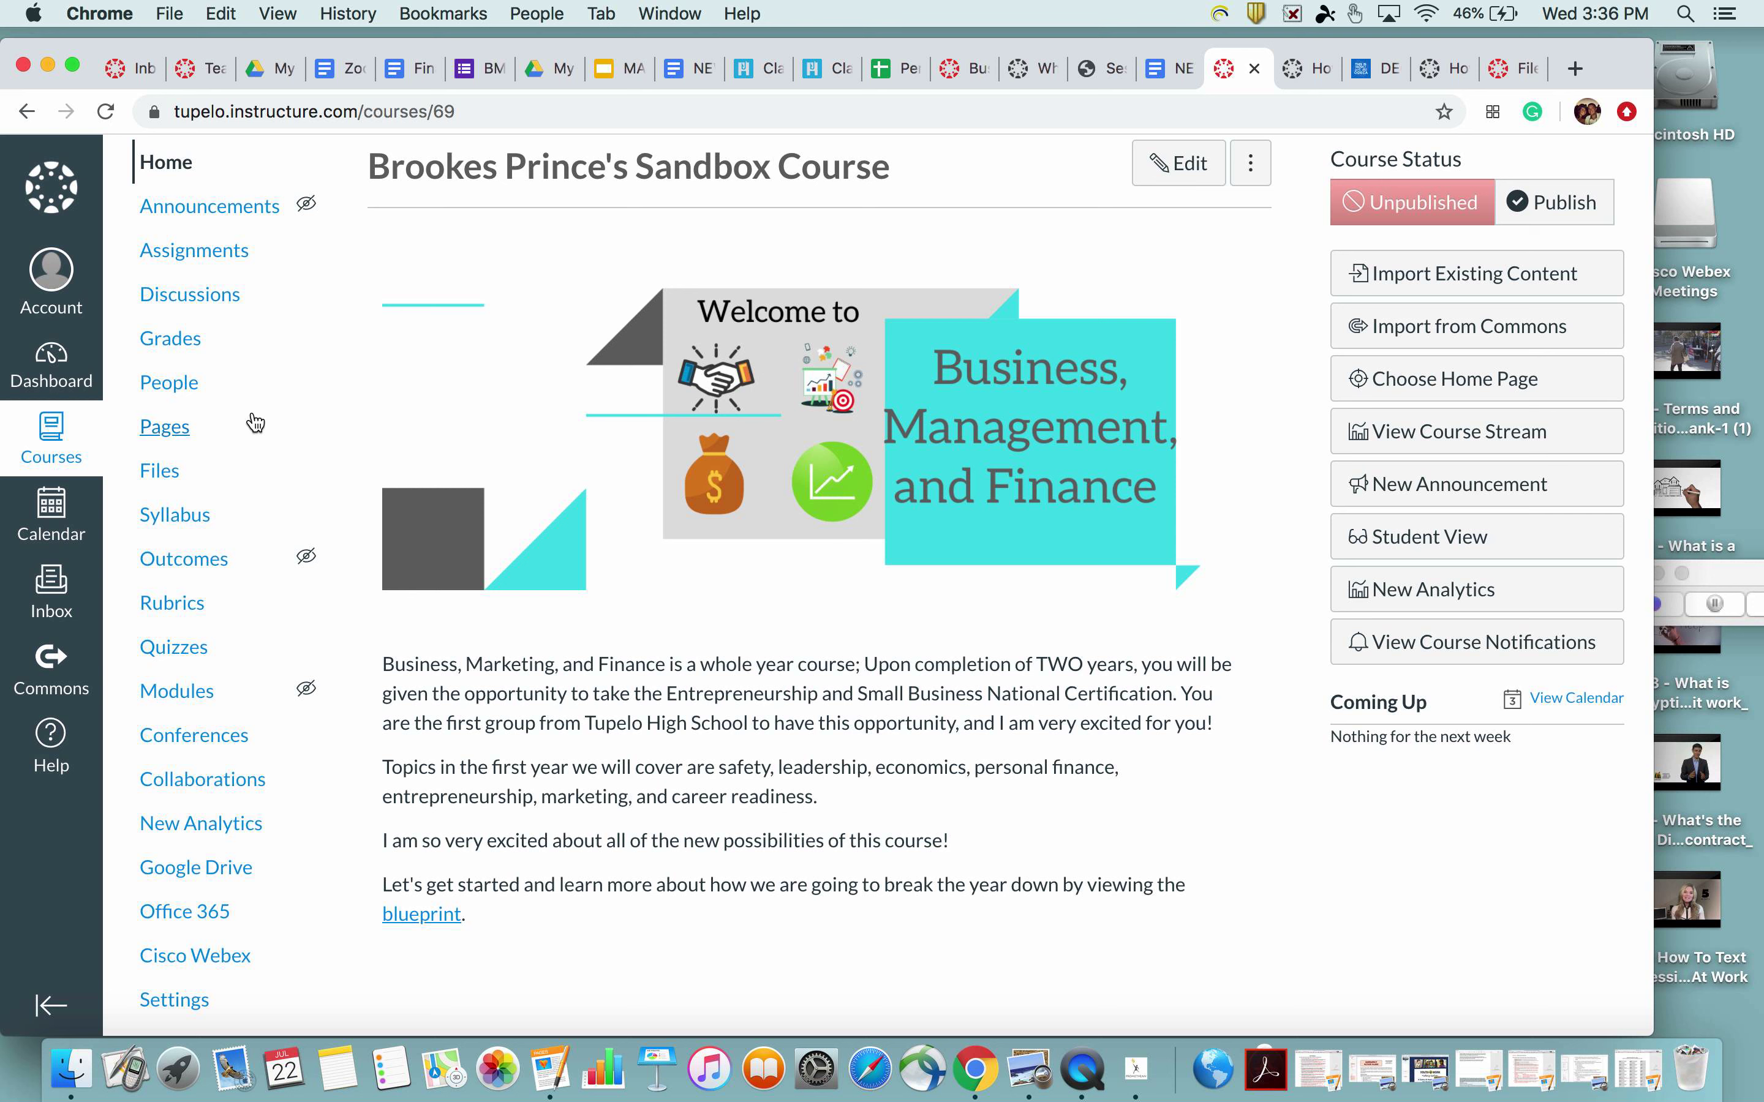
Check the Sandbox course's Files and Home pages, then open its Settings Course Details
{"action": "left_click", "coordinate": [181, 472]}
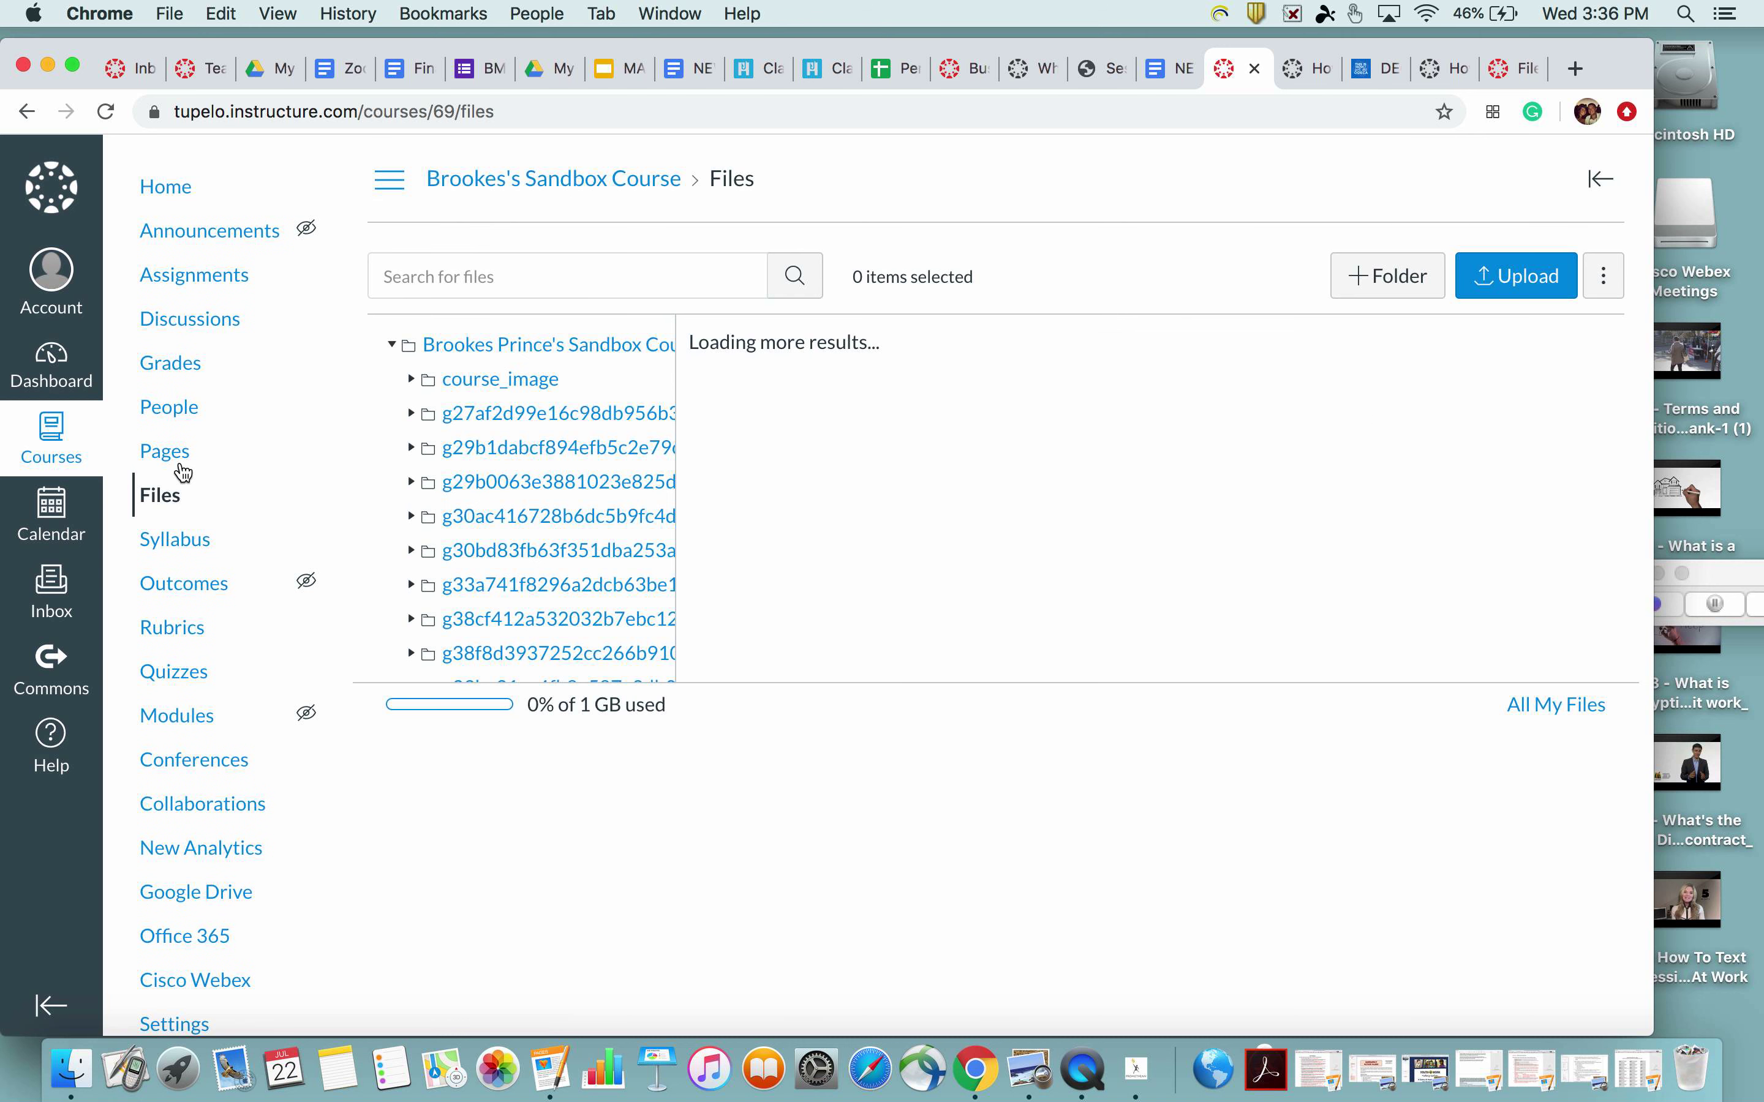
{"action": "scroll", "coordinate": [236, 659], "scroll_direction": "down", "scroll_amount": 1}
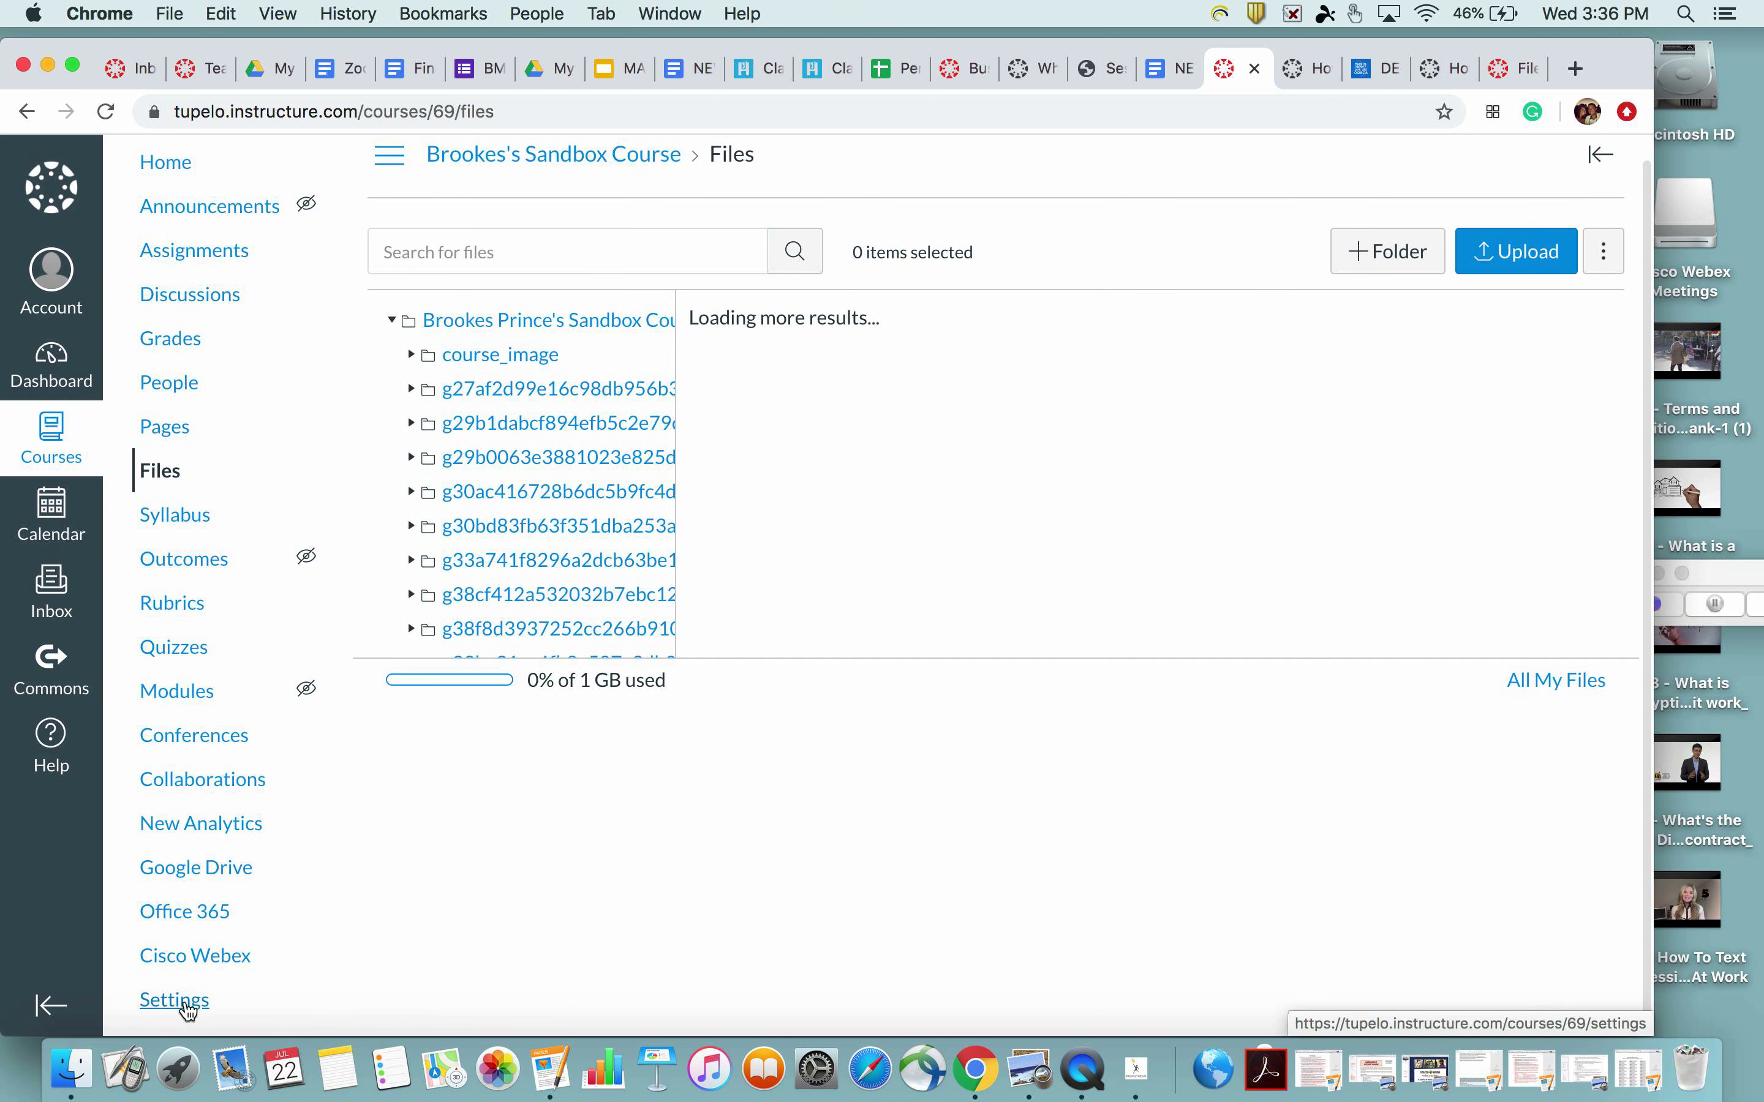
{"action": "left_click", "coordinate": [165, 162]}
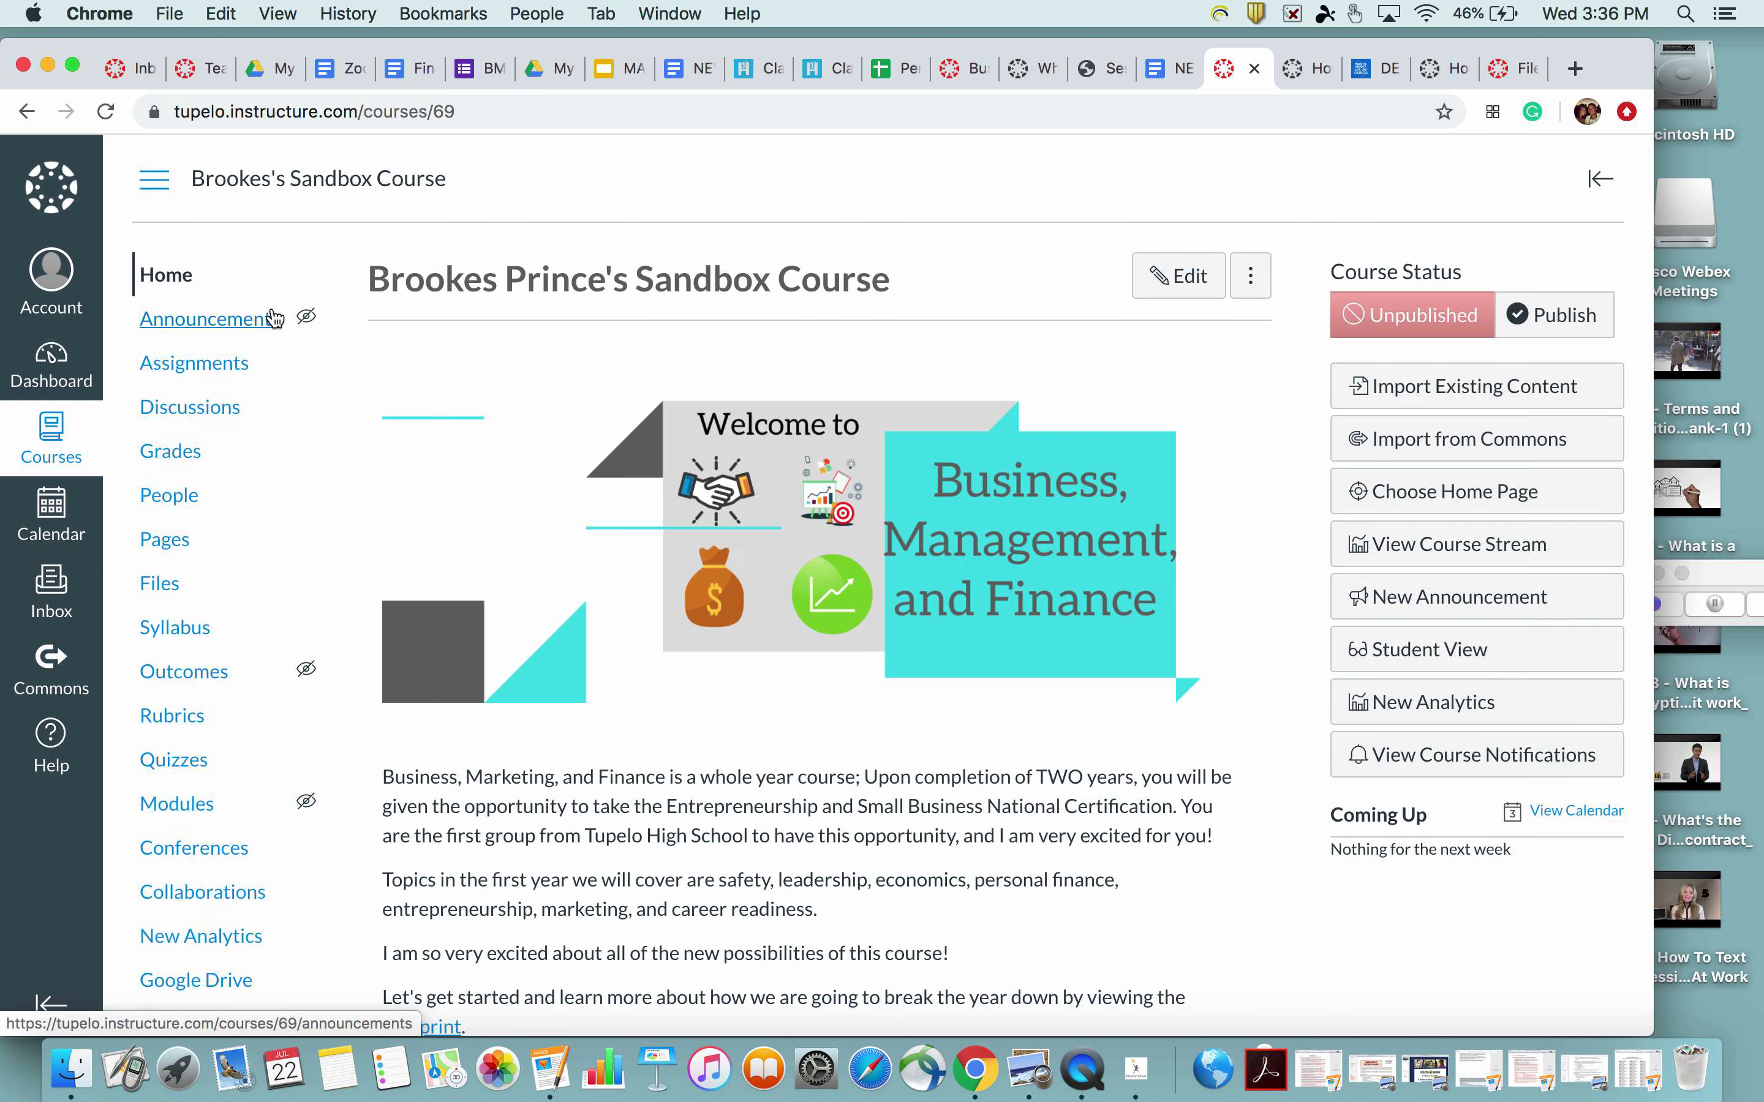
{"action": "scroll", "coordinate": [329, 519], "scroll_direction": "down", "scroll_amount": 3}
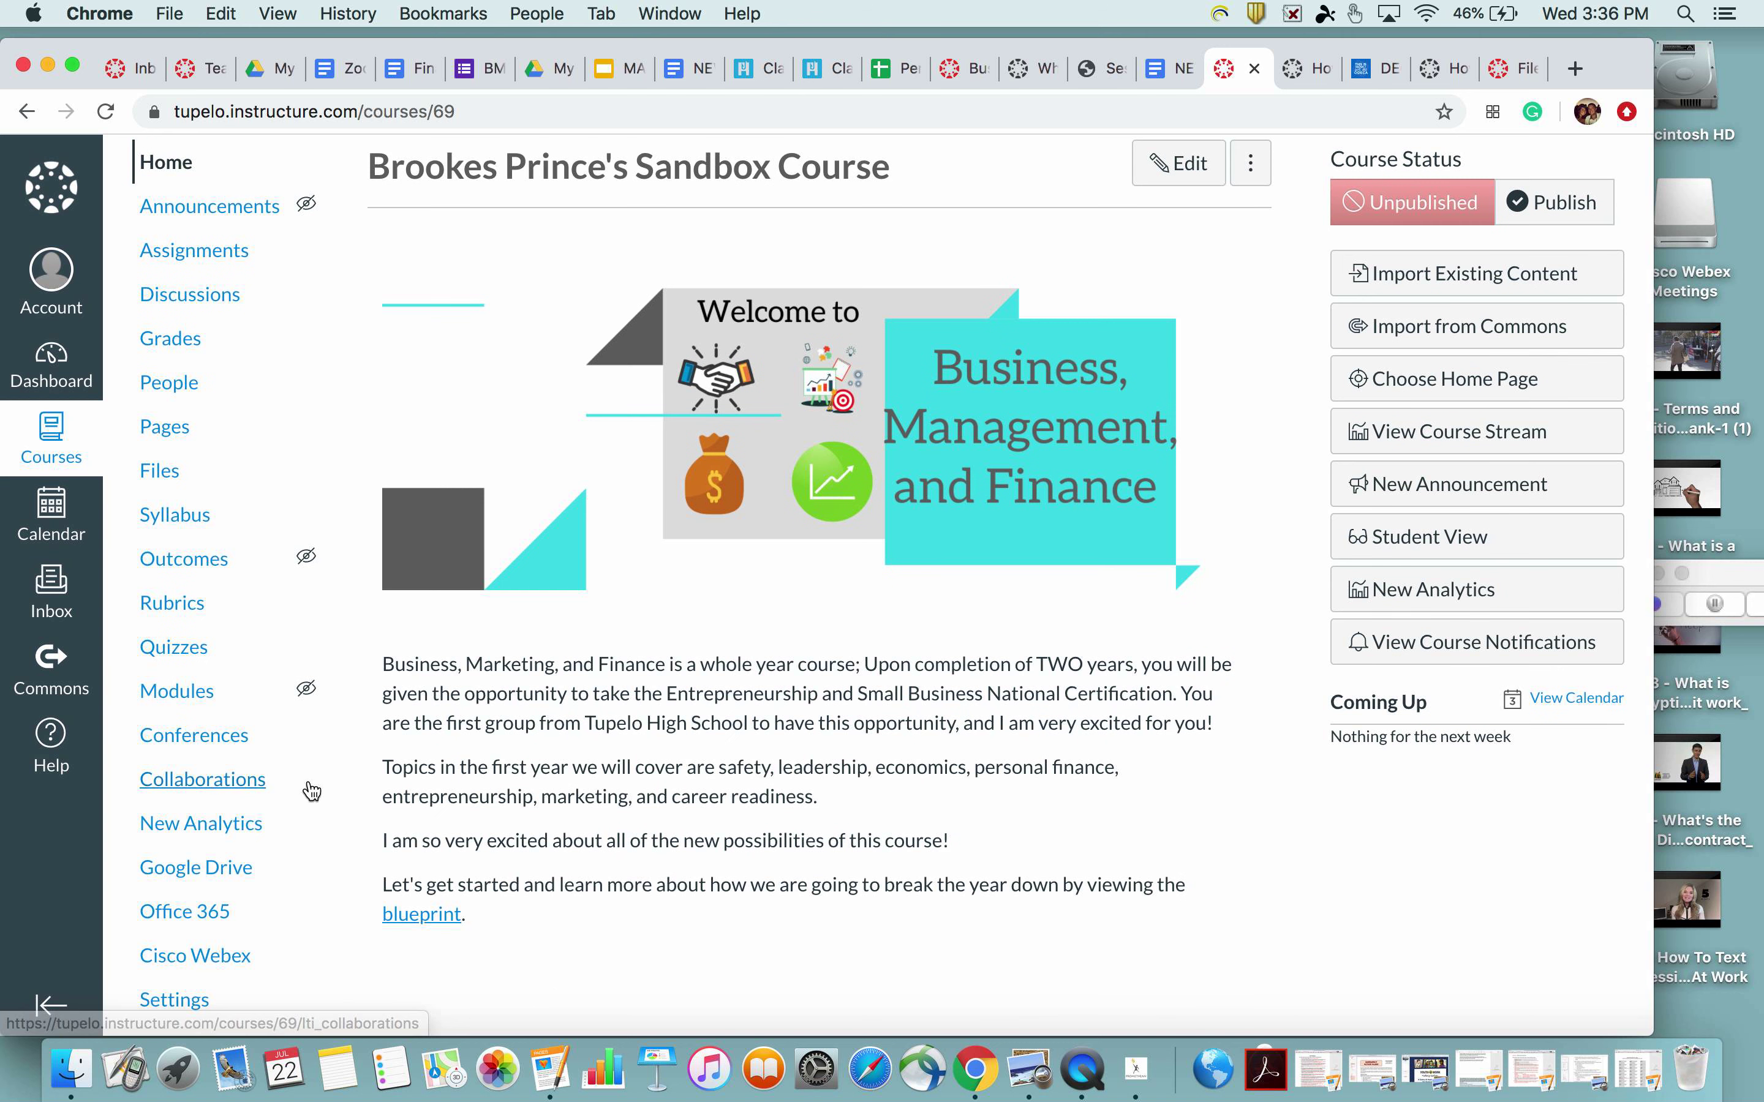
{"action": "left_click", "coordinate": [201, 1004]}
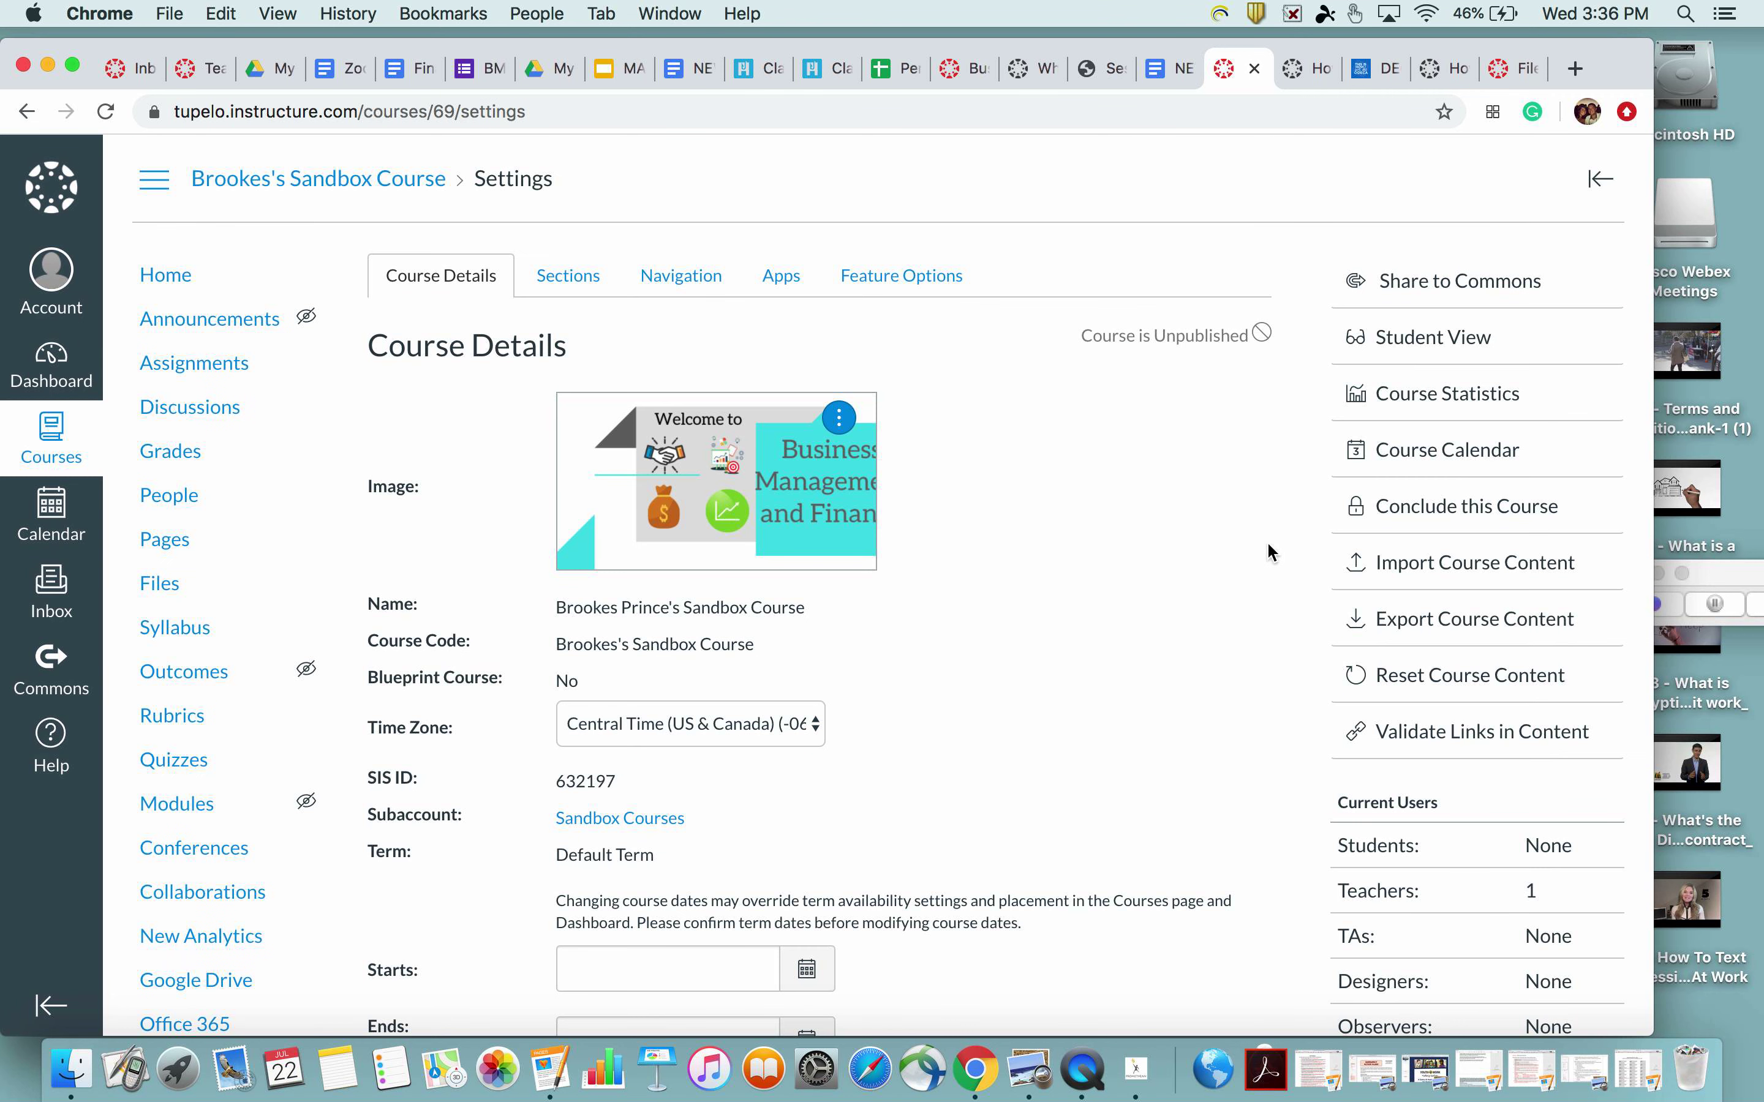
Start a Canvas Course Export Package import from business-marketing-finance-export.imscc
{"action": "left_click", "coordinate": [1403, 562]}
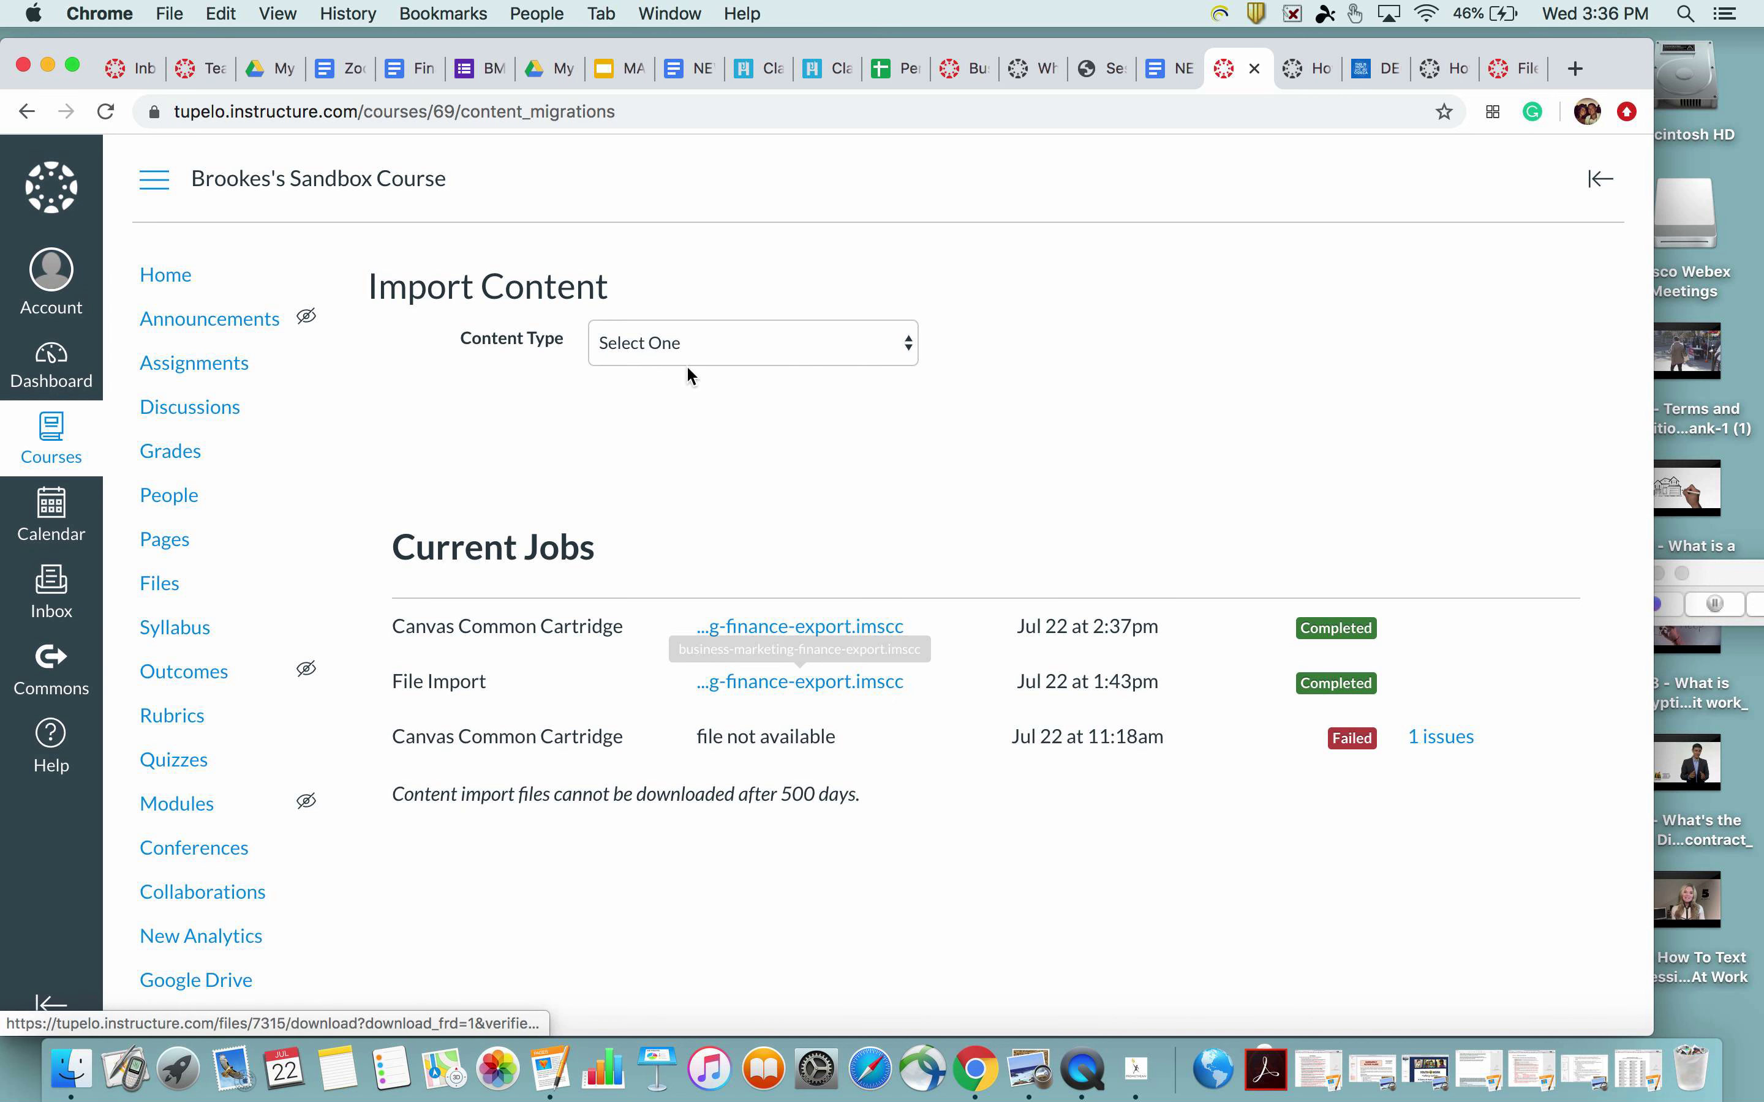
{"action": "left_click", "coordinate": [683, 349]}
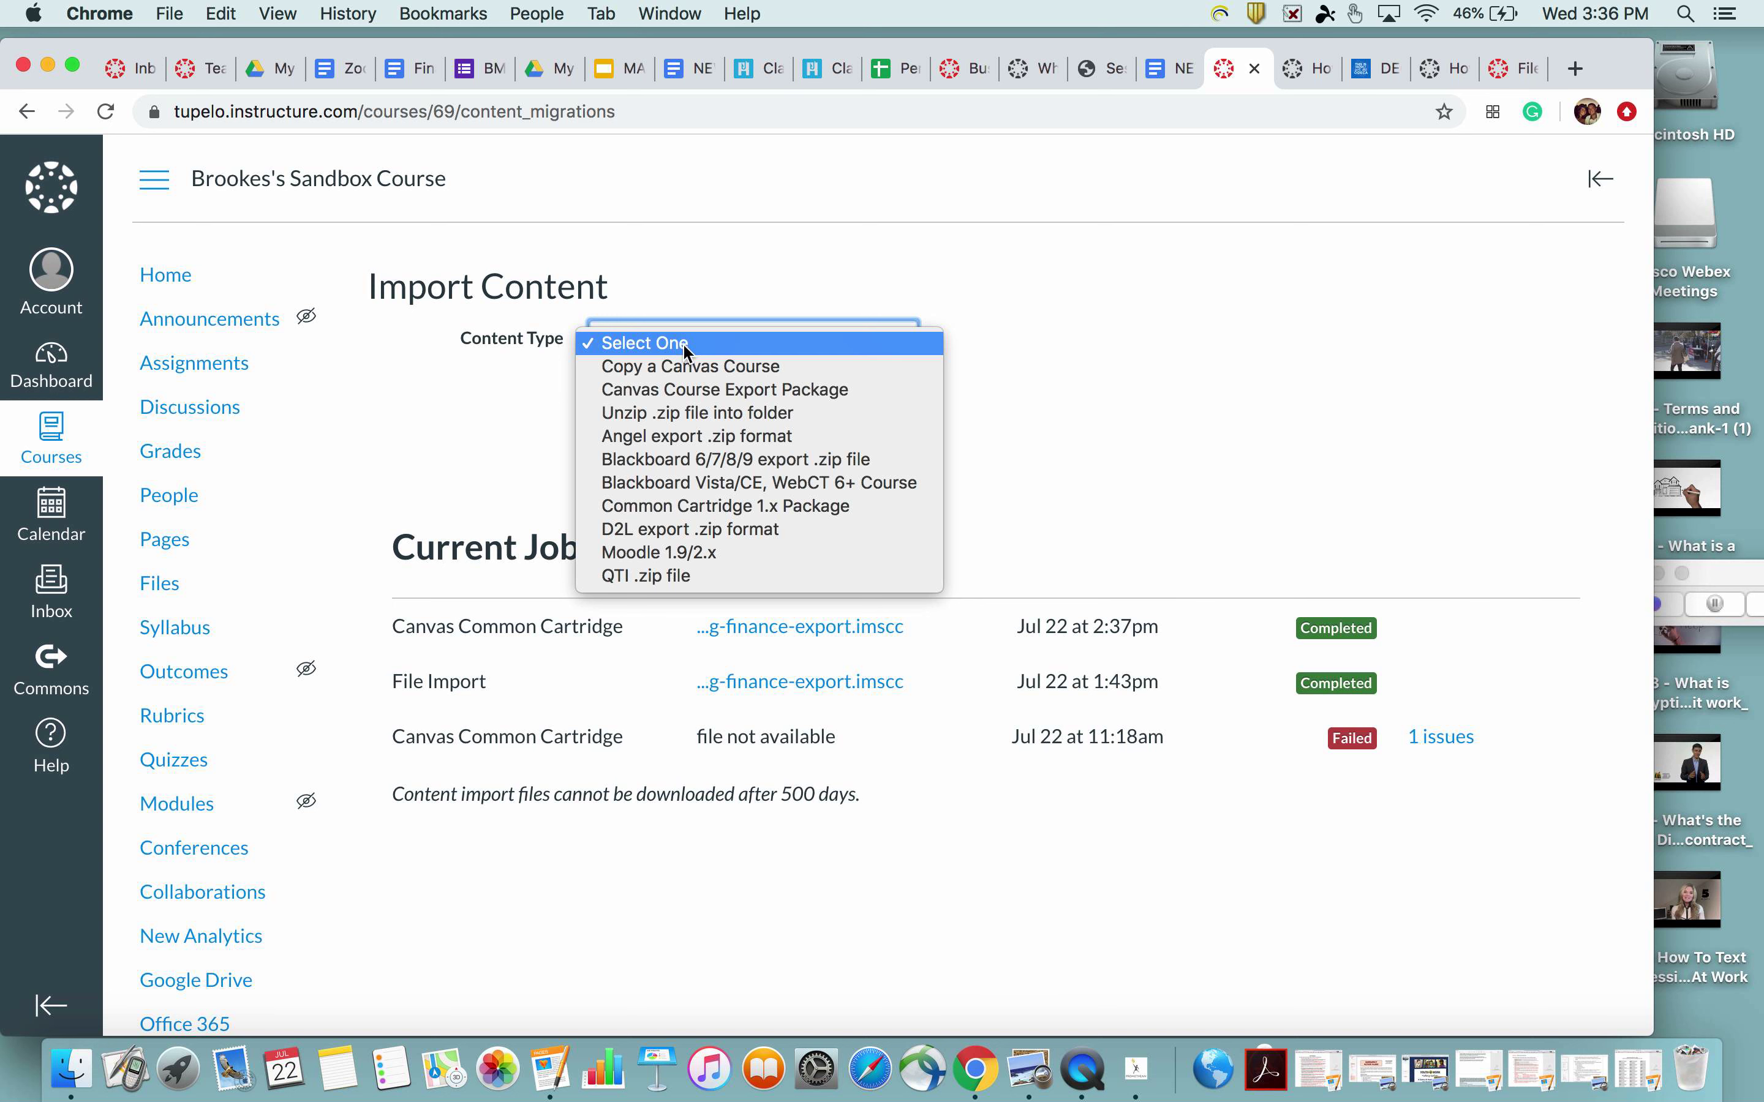
{"action": "left_click", "coordinate": [676, 392]}
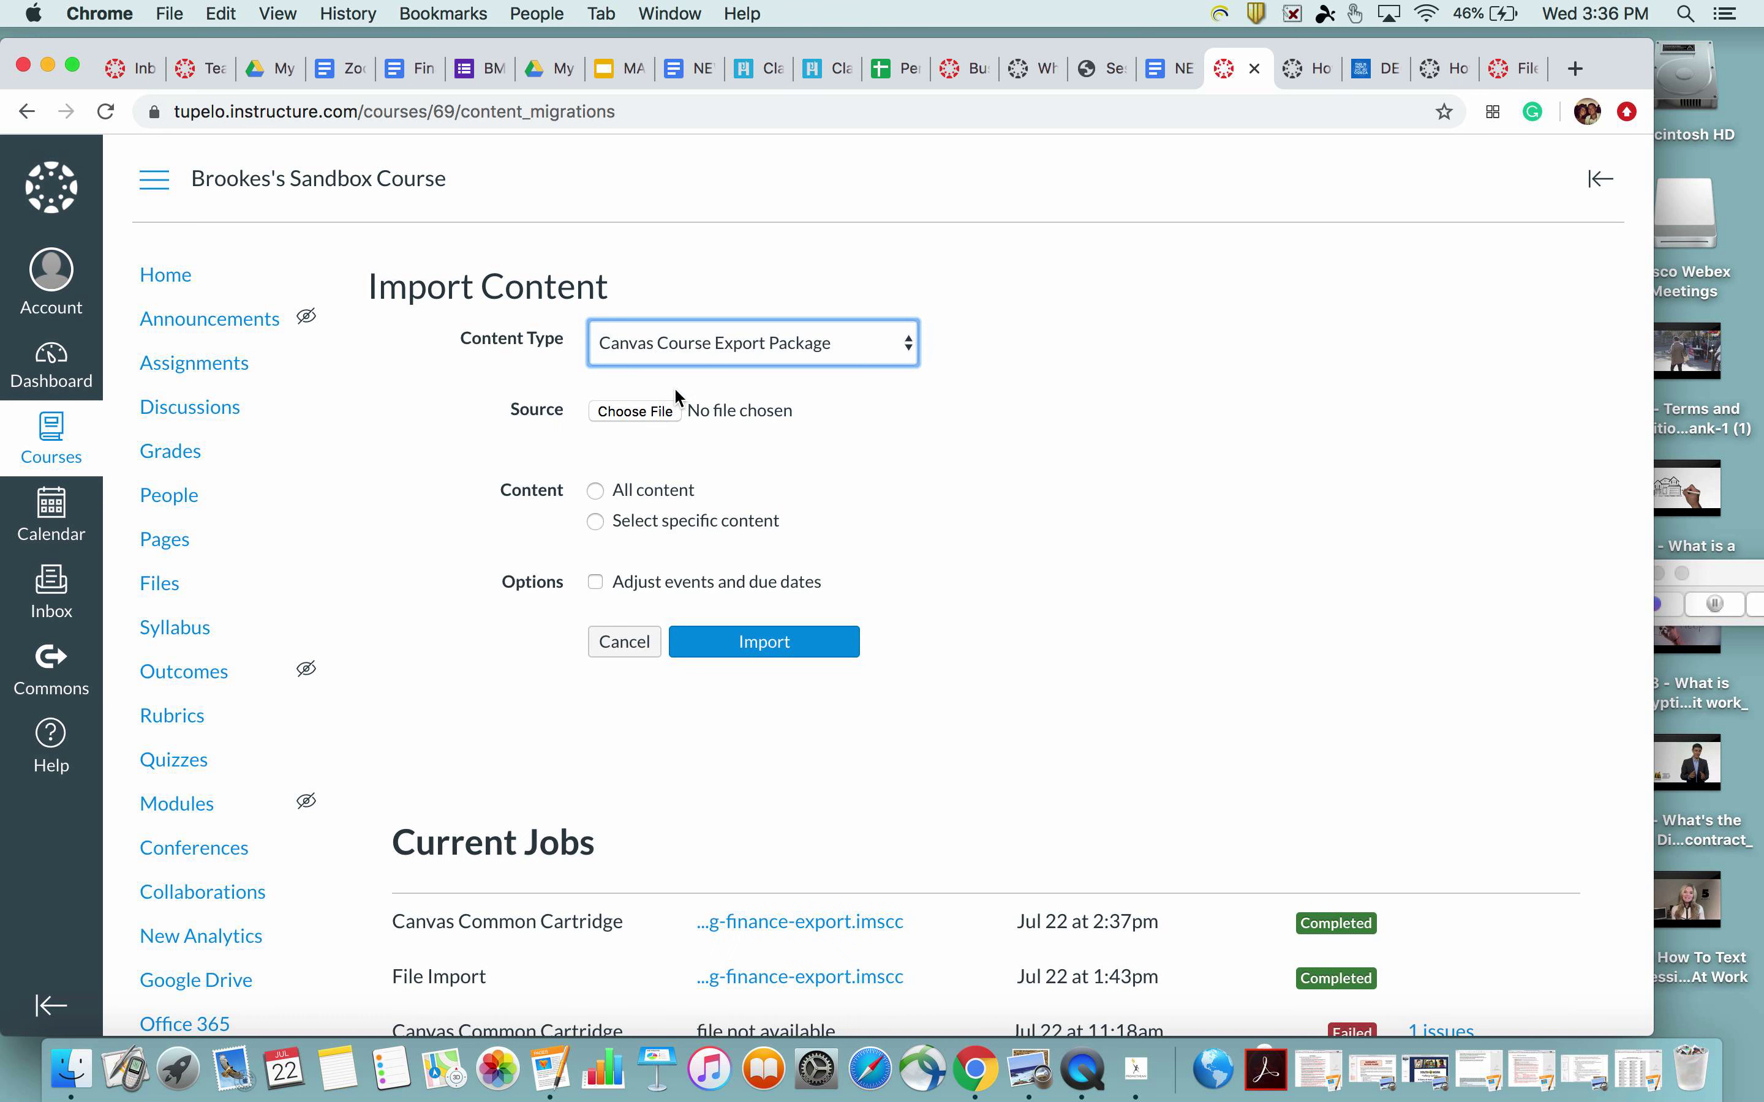
{"action": "left_click", "coordinate": [651, 410]}
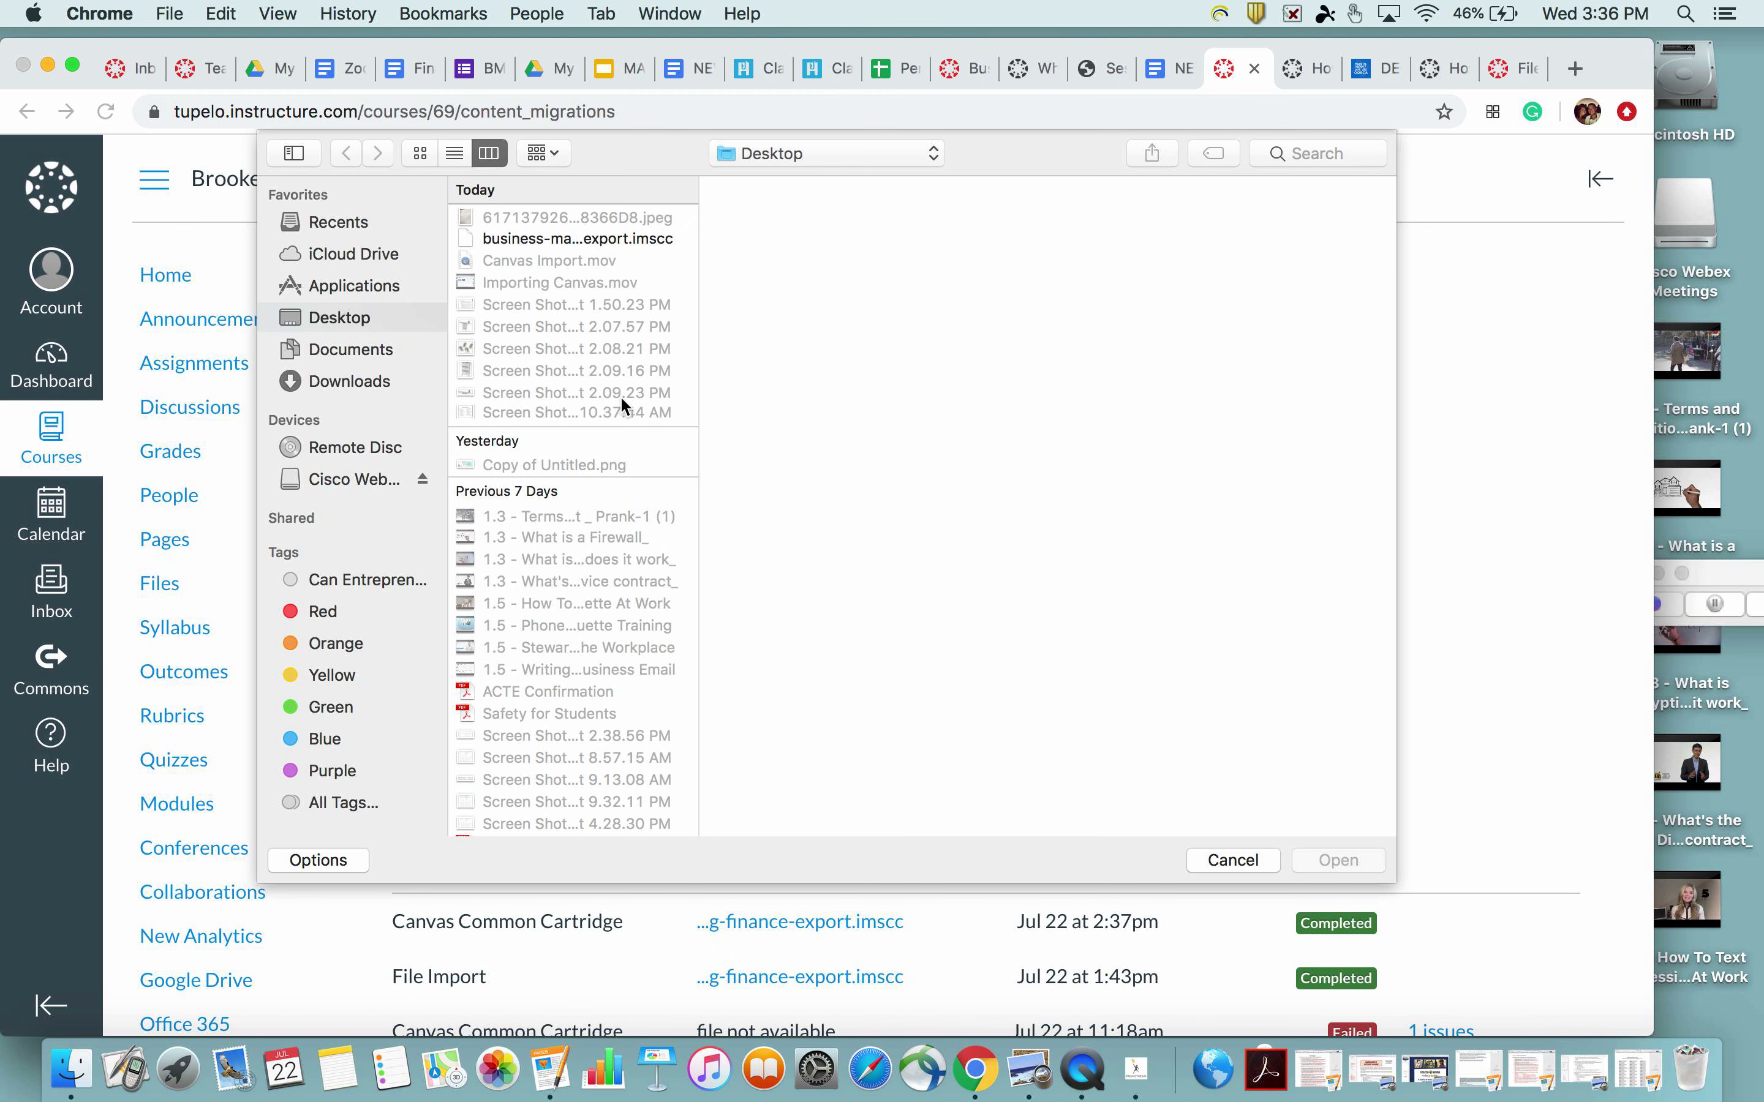
{"action": "left_click", "coordinate": [645, 238]}
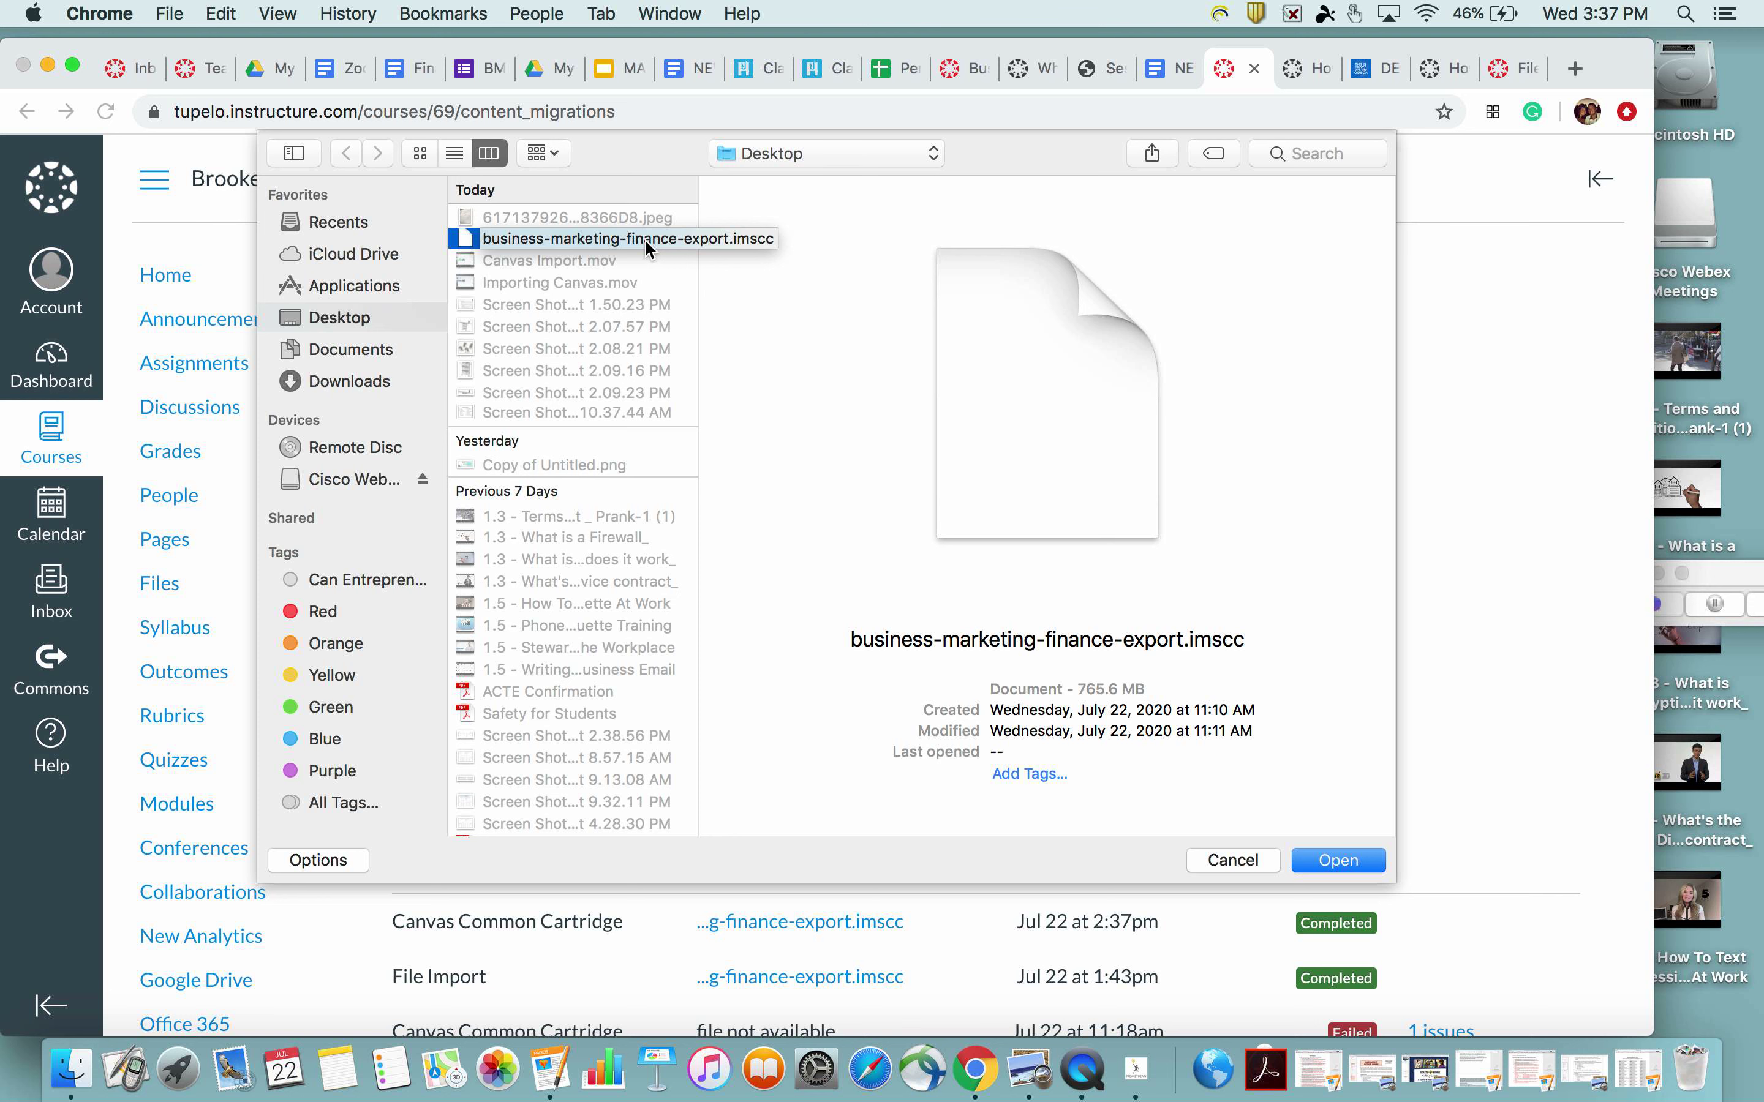
{"action": "left_click", "coordinate": [1339, 860]}
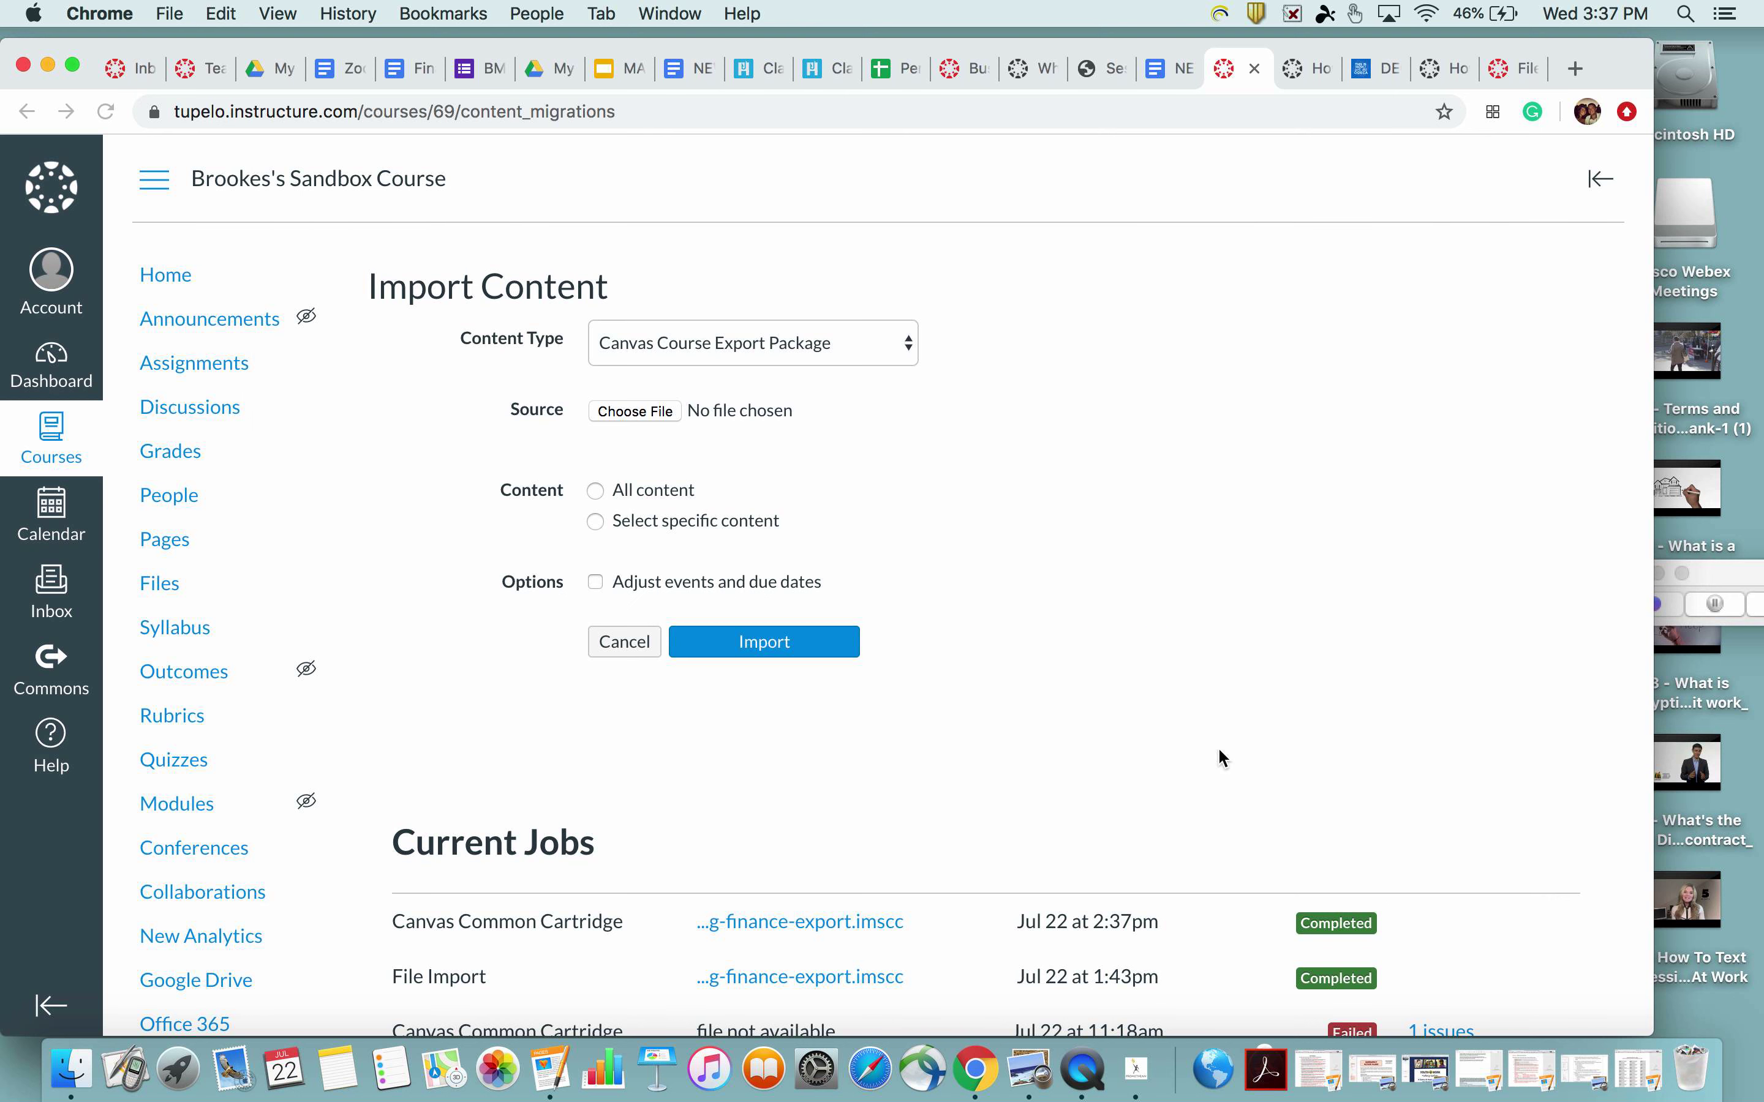
Select All content for the import, then go back to the Sandbox course home page
{"action": "left_click", "coordinate": [596, 493]}
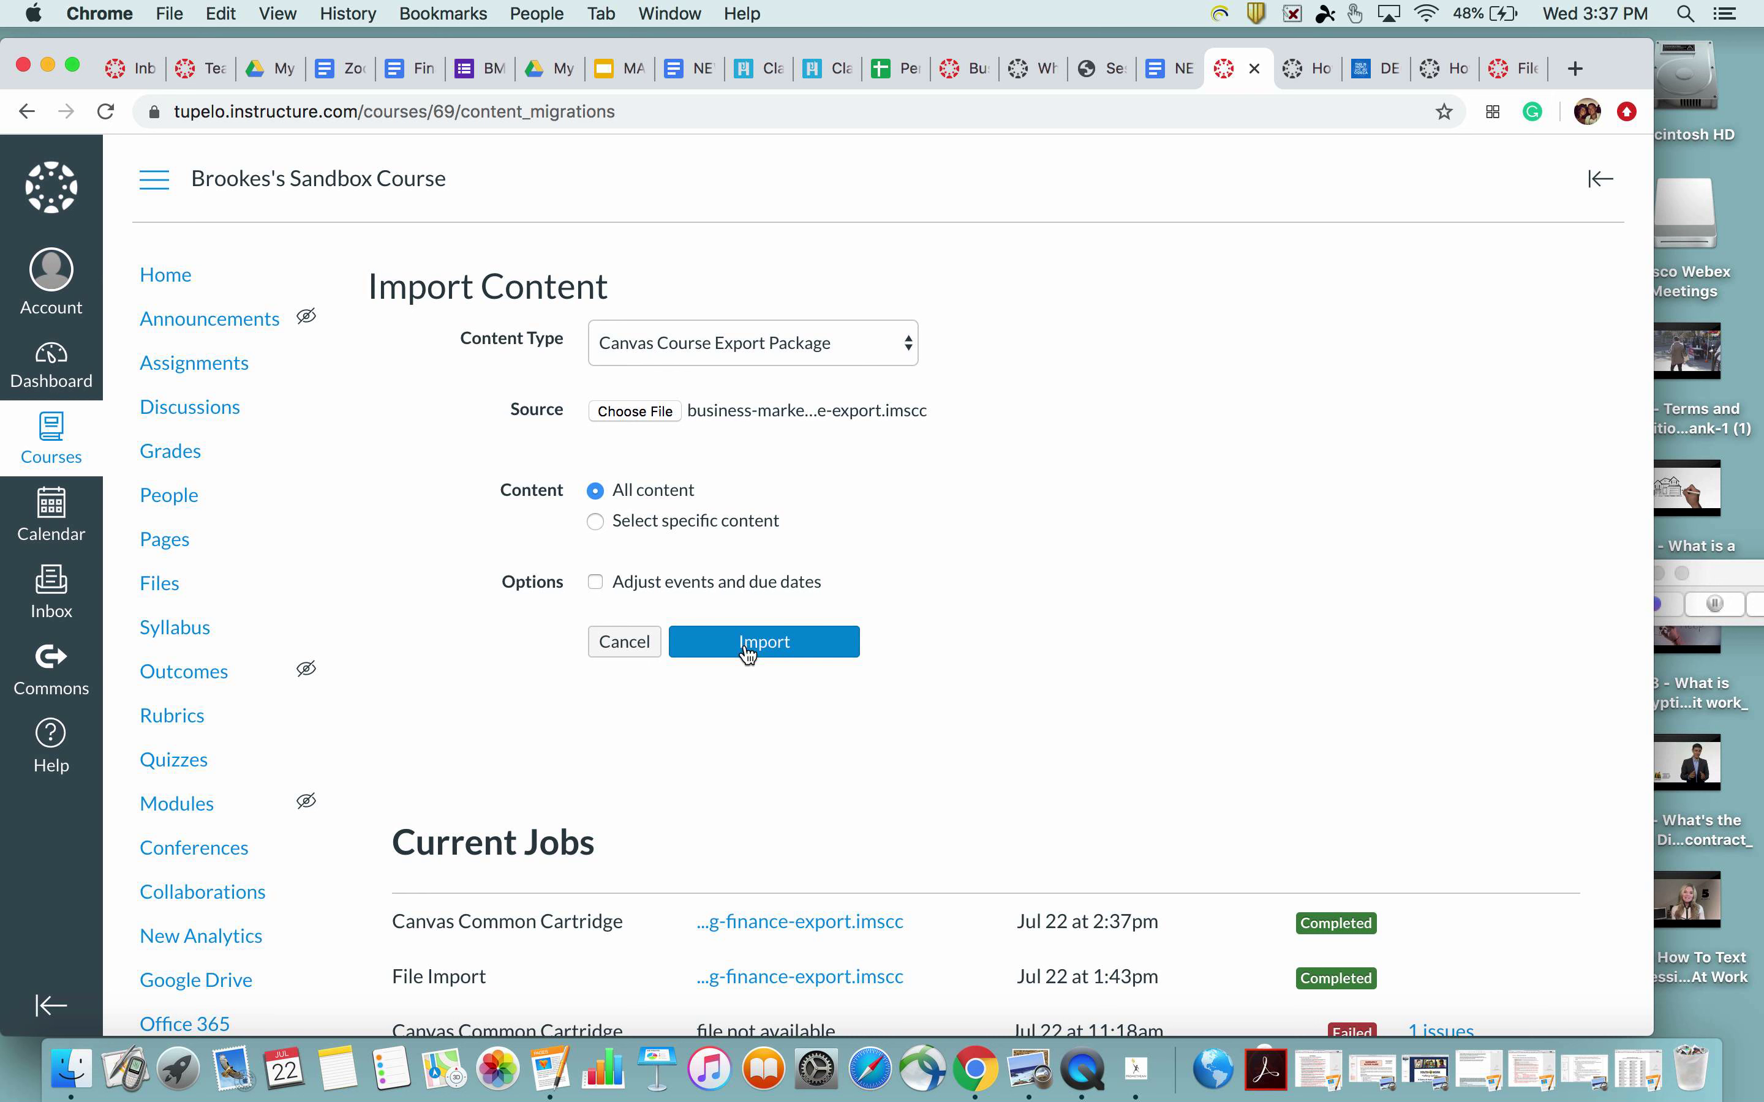
{"action": "scroll", "coordinate": [908, 693], "scroll_direction": "down", "scroll_amount": 2}
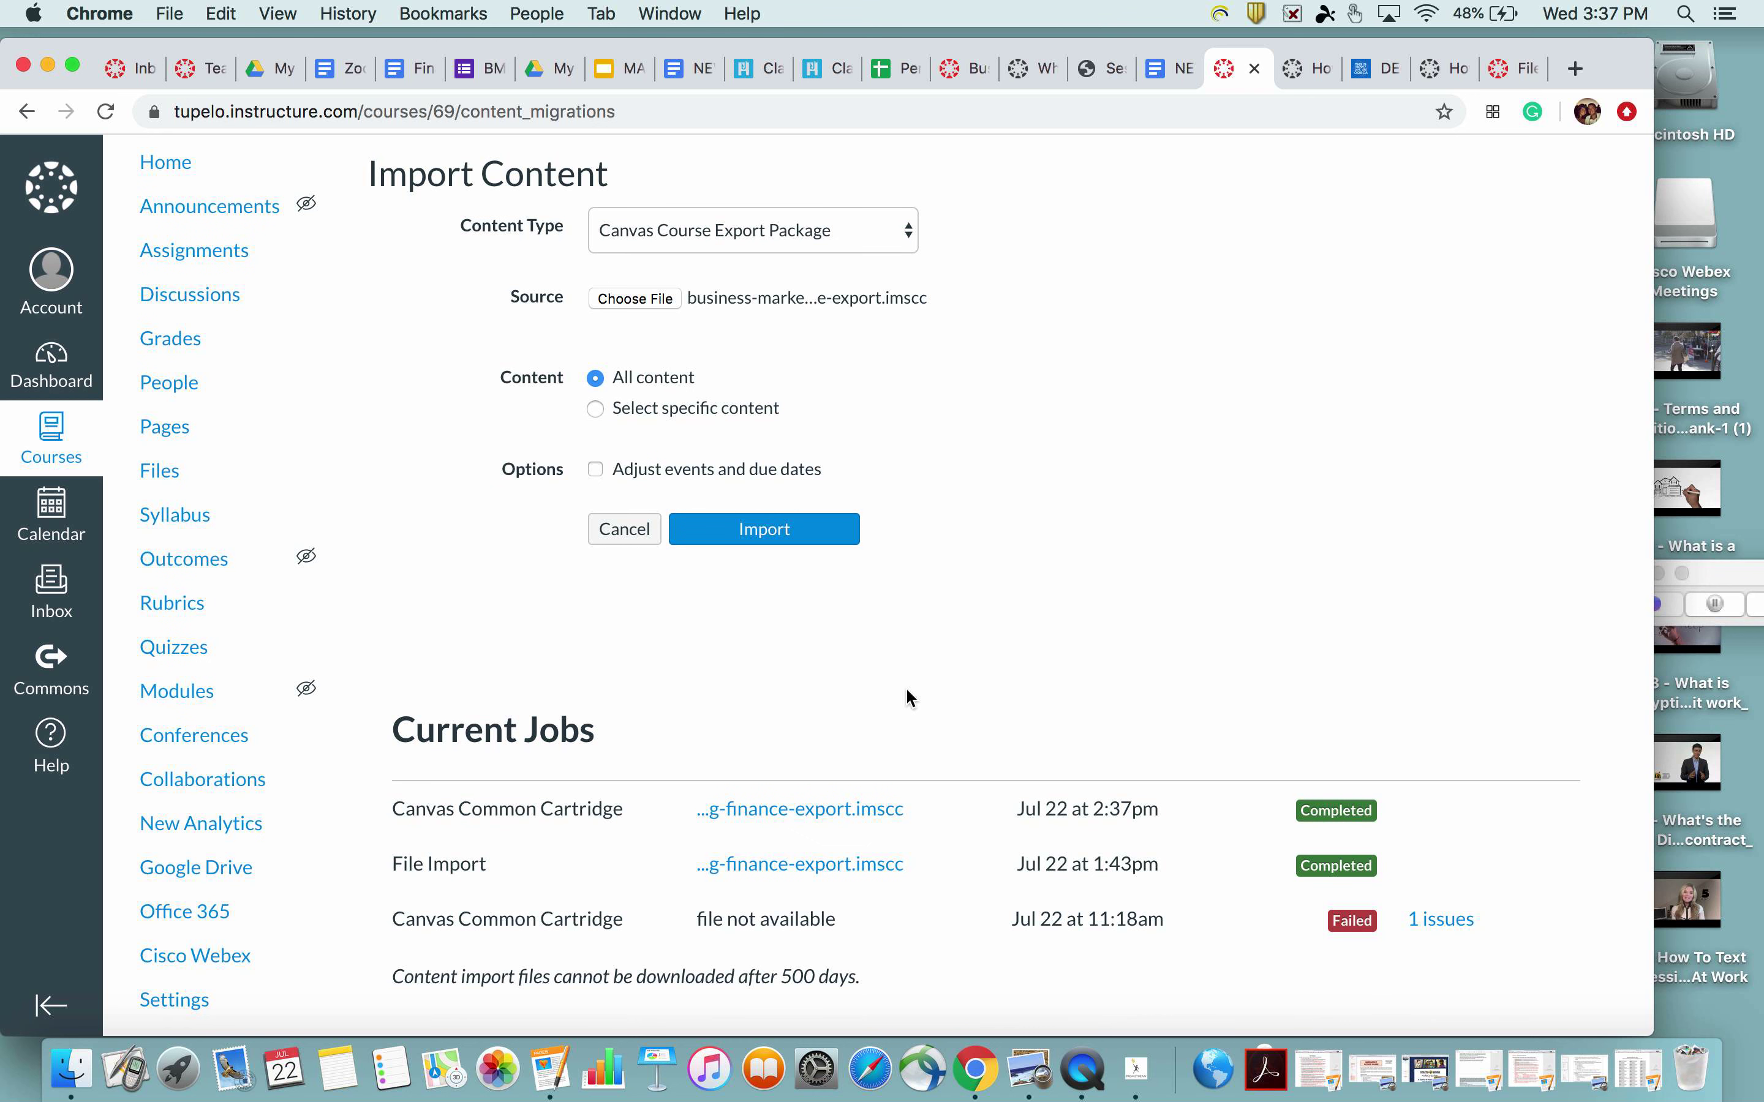
{"action": "left_click", "coordinate": [193, 173]}
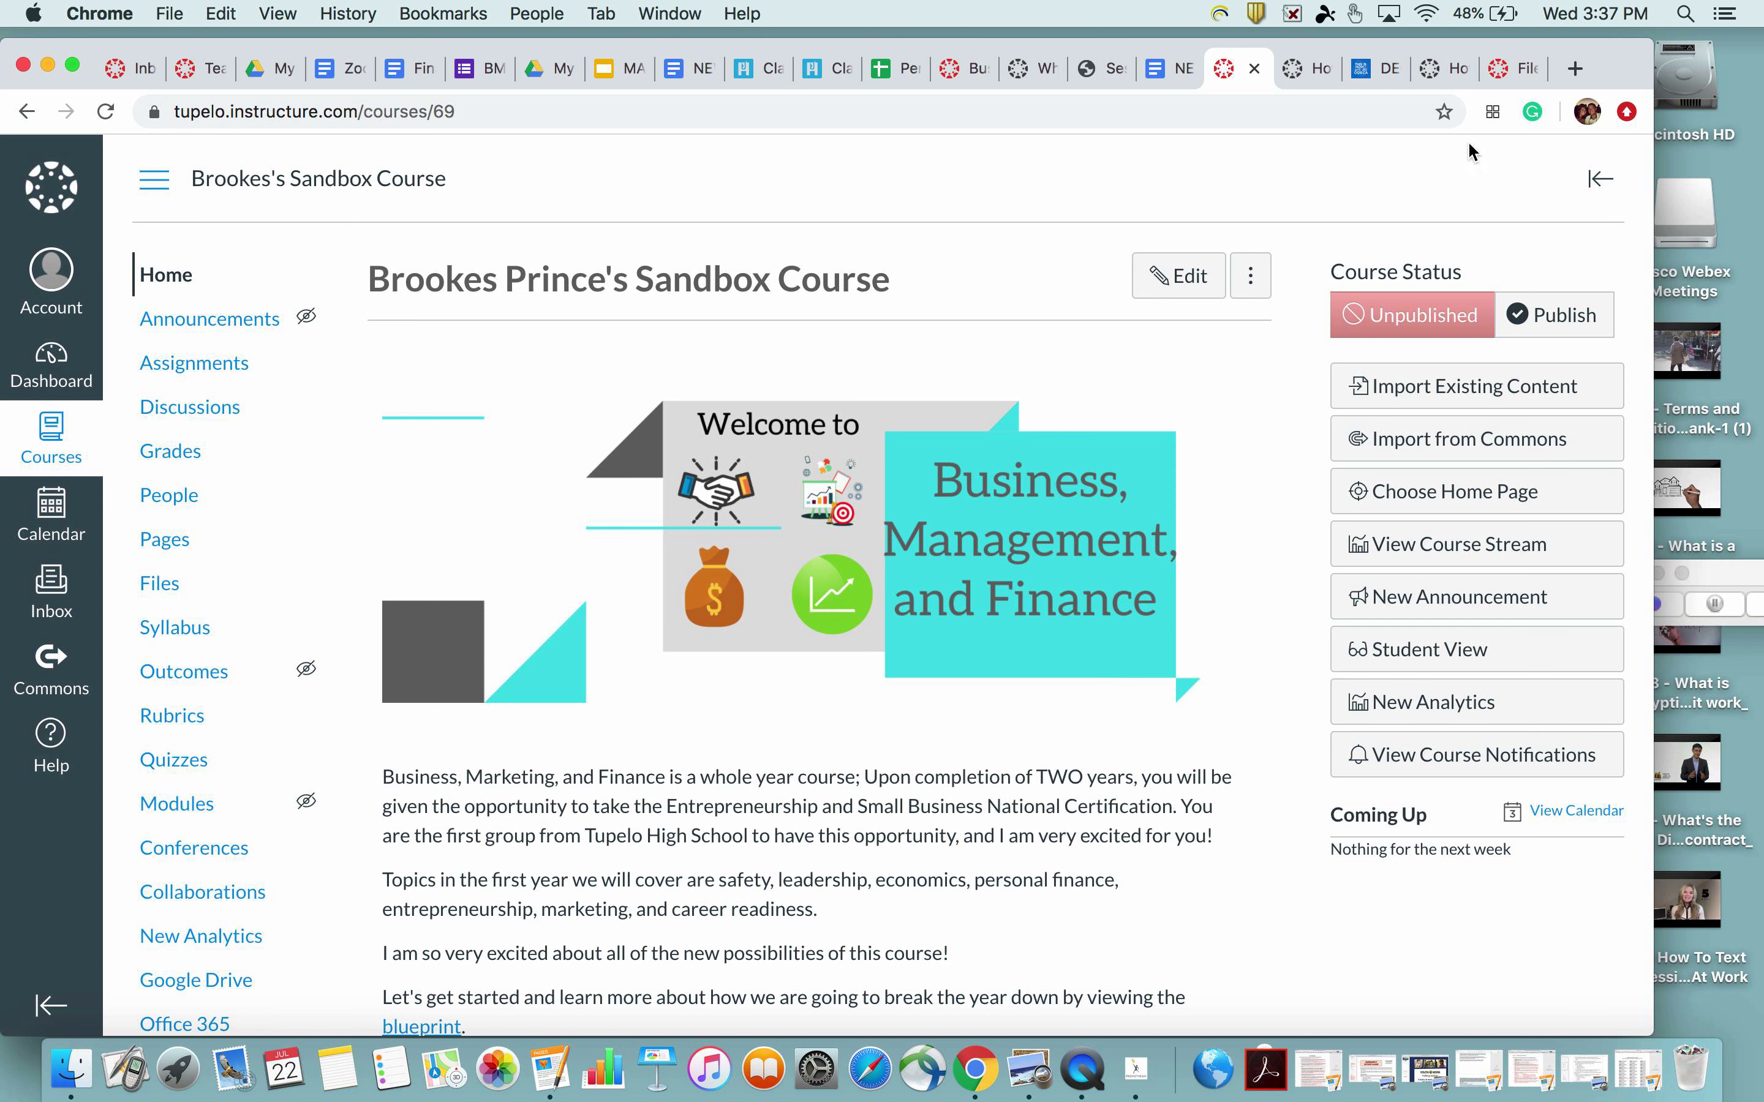
Reach the BMF course's Import Course Content page via Settings and list its content types
{"action": "left_click", "coordinate": [966, 68]}
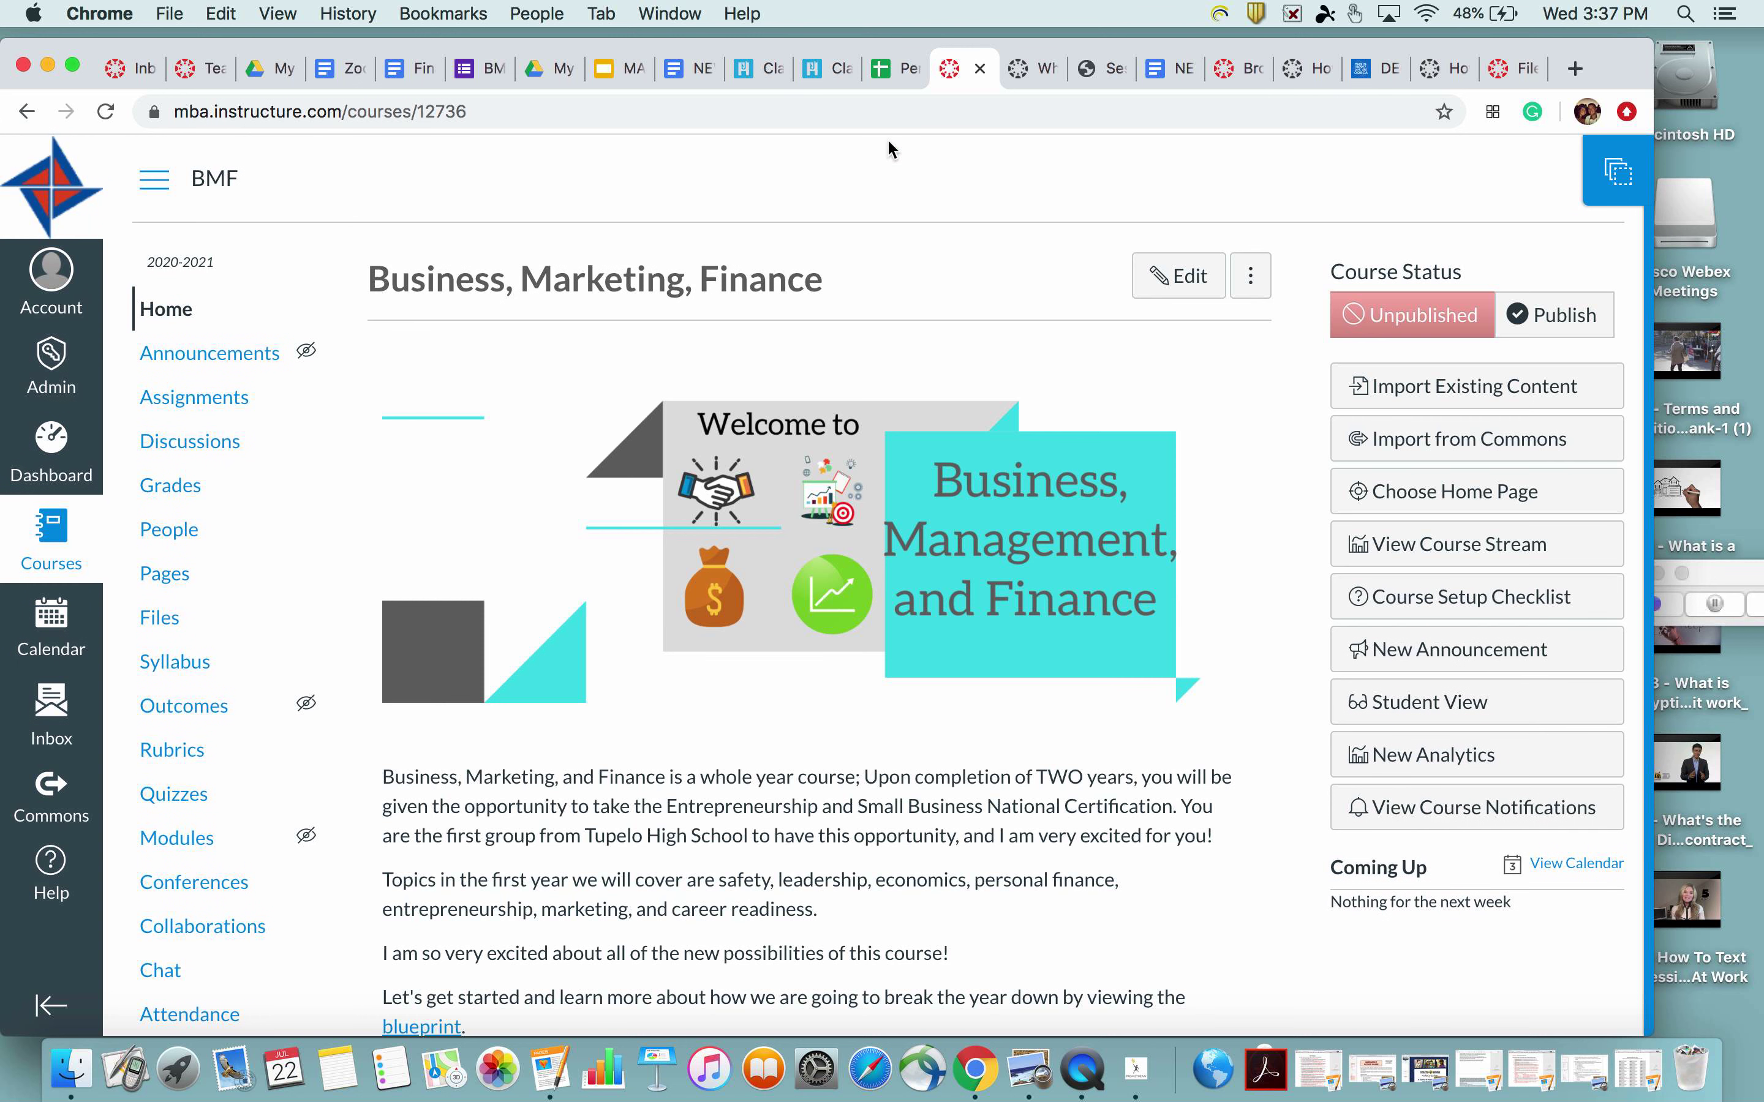
{"action": "left_click", "coordinate": [176, 310]}
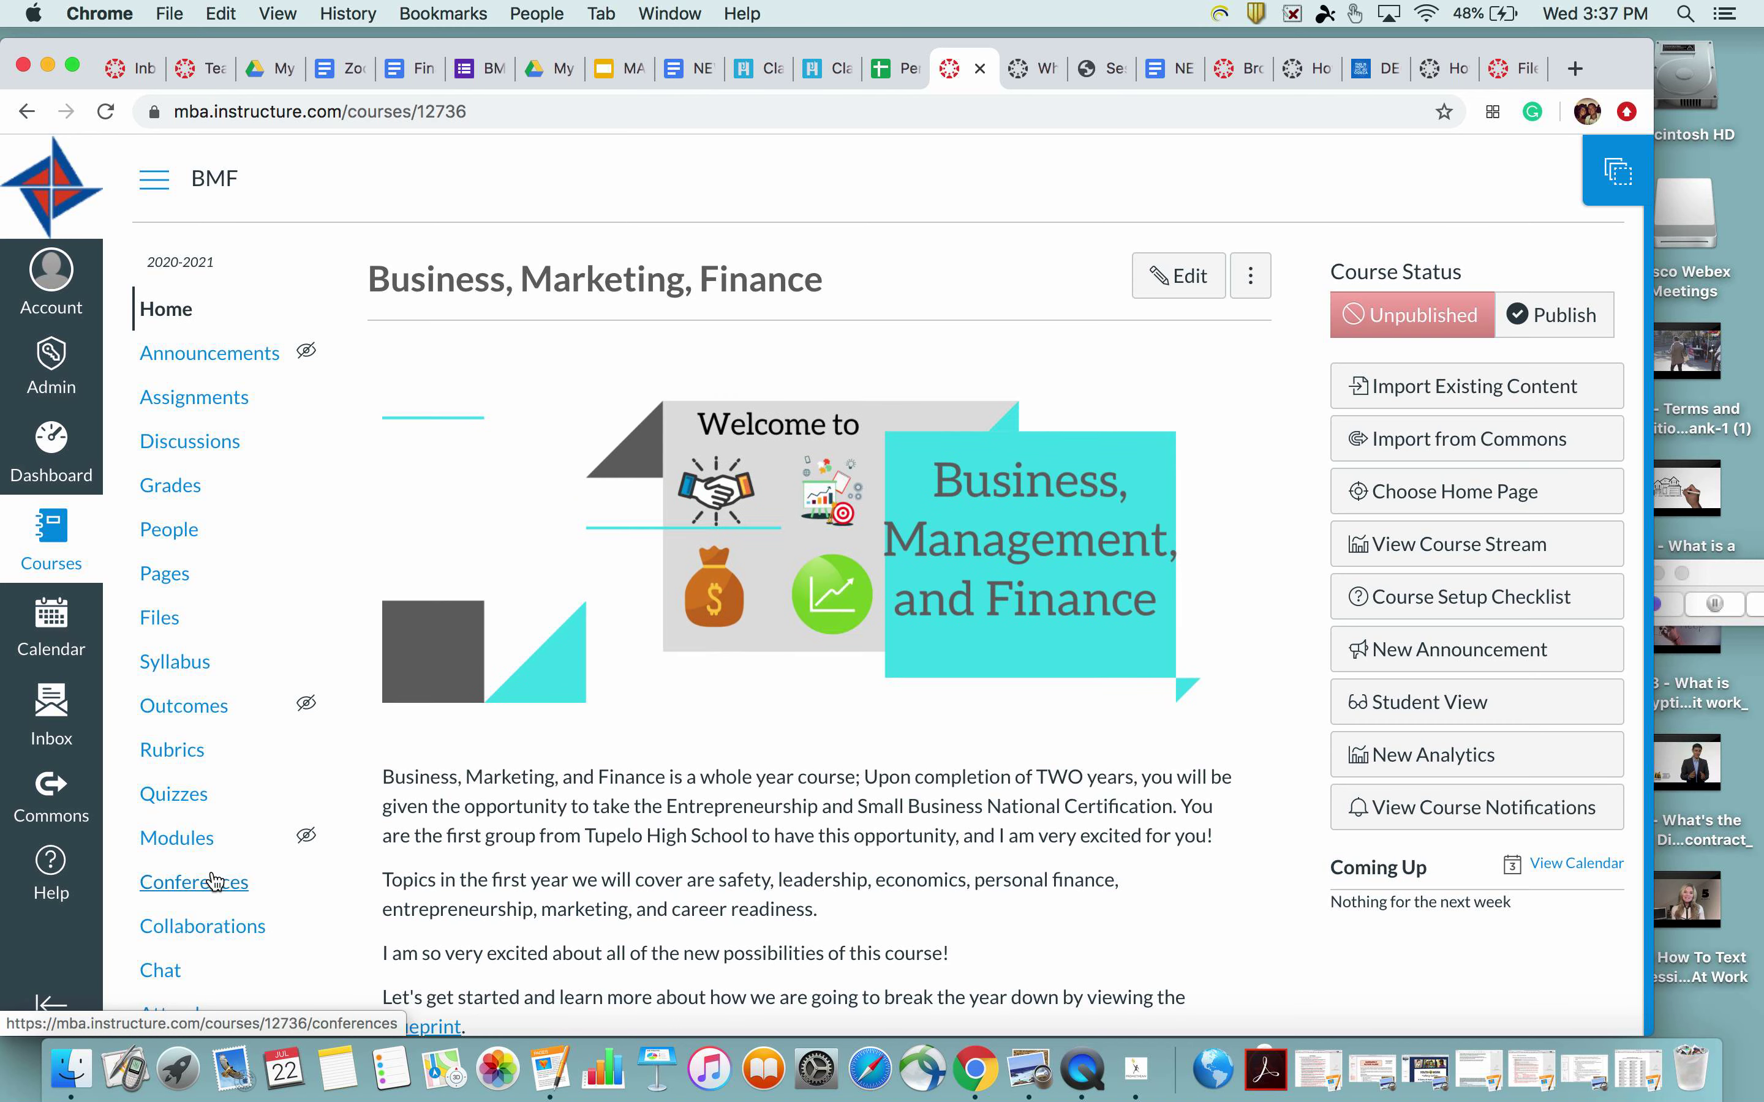
{"action": "scroll", "coordinate": [214, 882], "scroll_direction": "down", "scroll_amount": 2}
{"action": "left_click", "coordinate": [186, 999]}
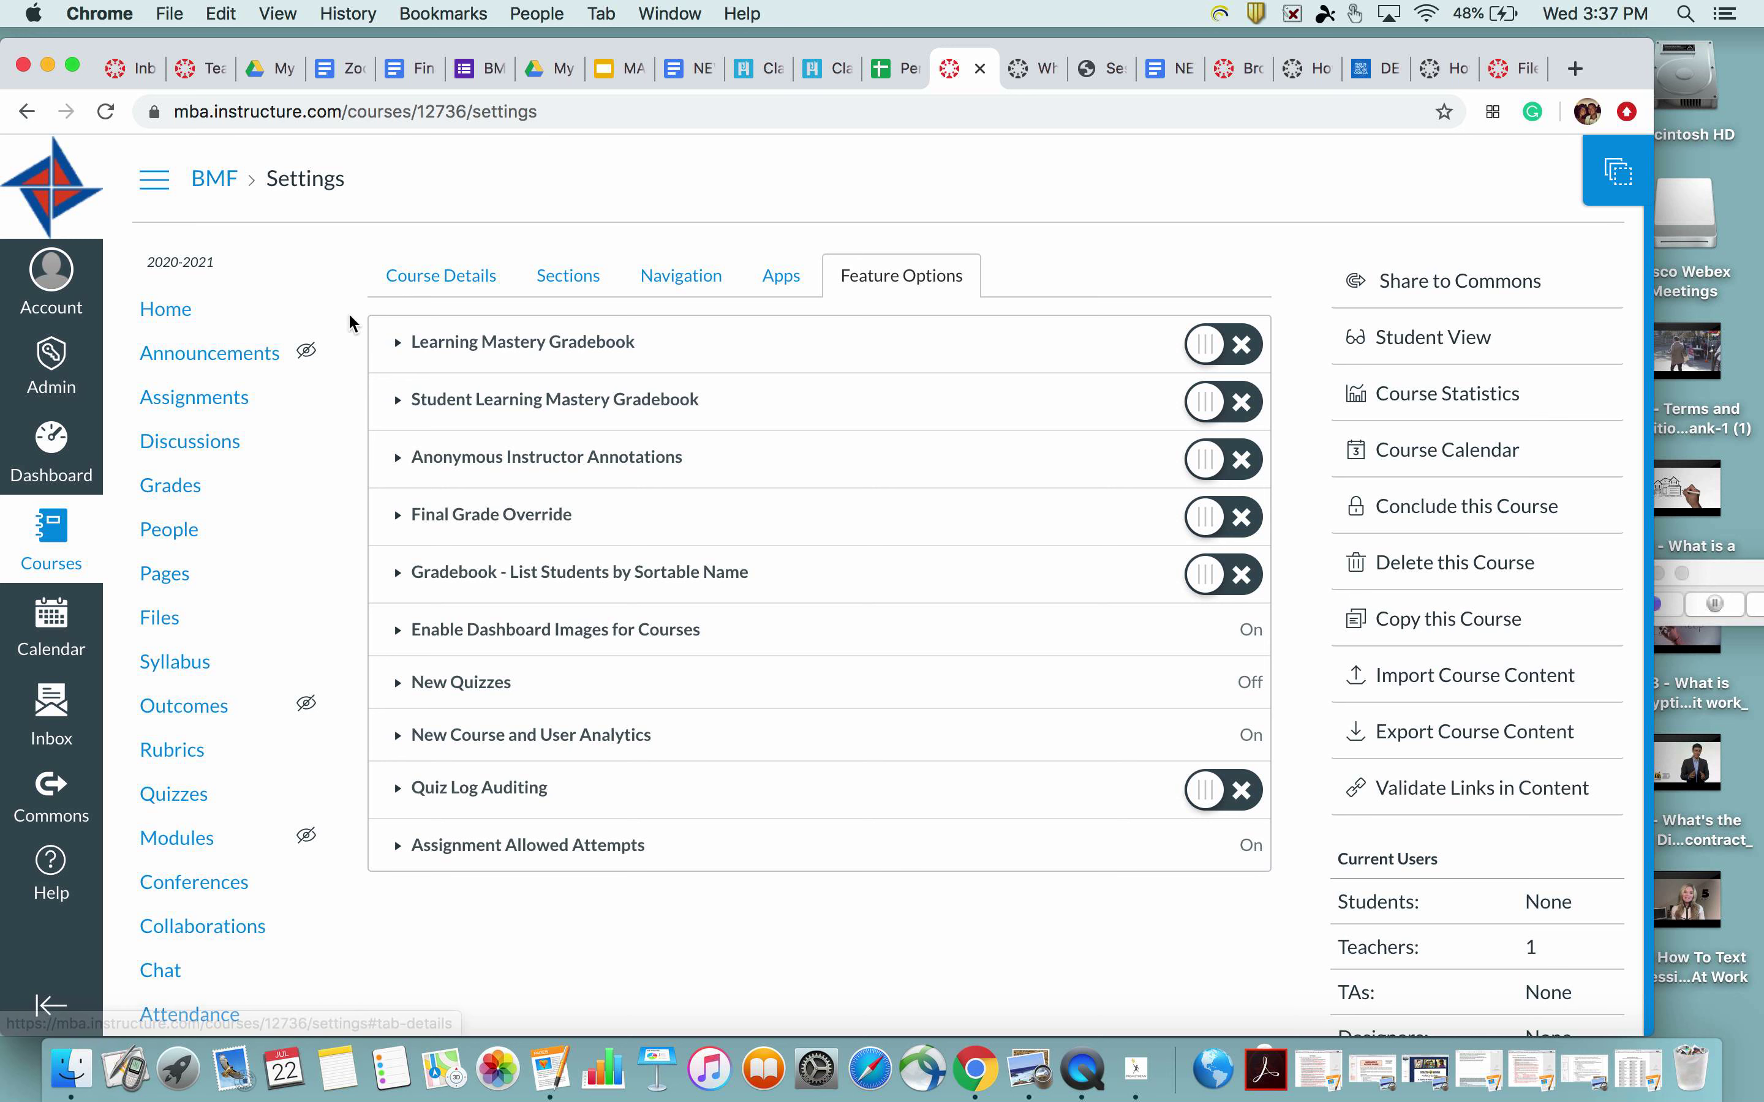
{"action": "left_click", "coordinate": [62, 456]}
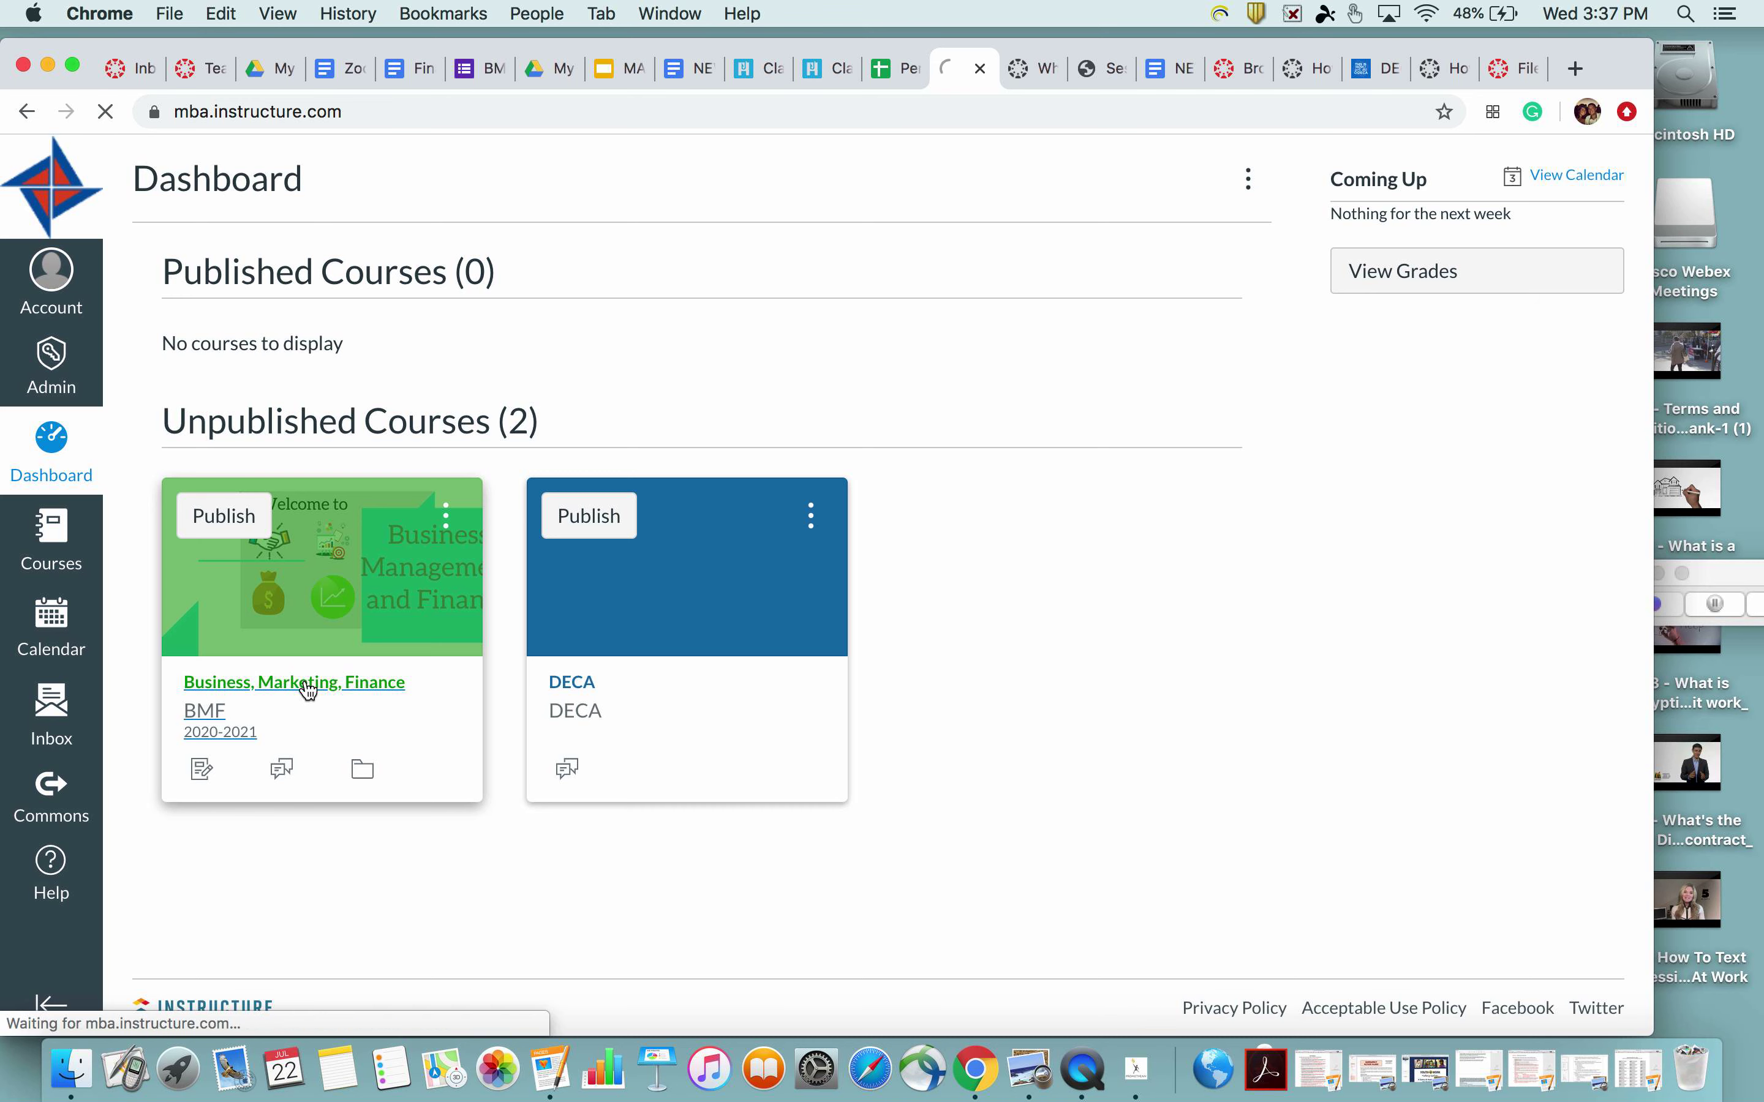
{"action": "left_click", "coordinate": [308, 687]}
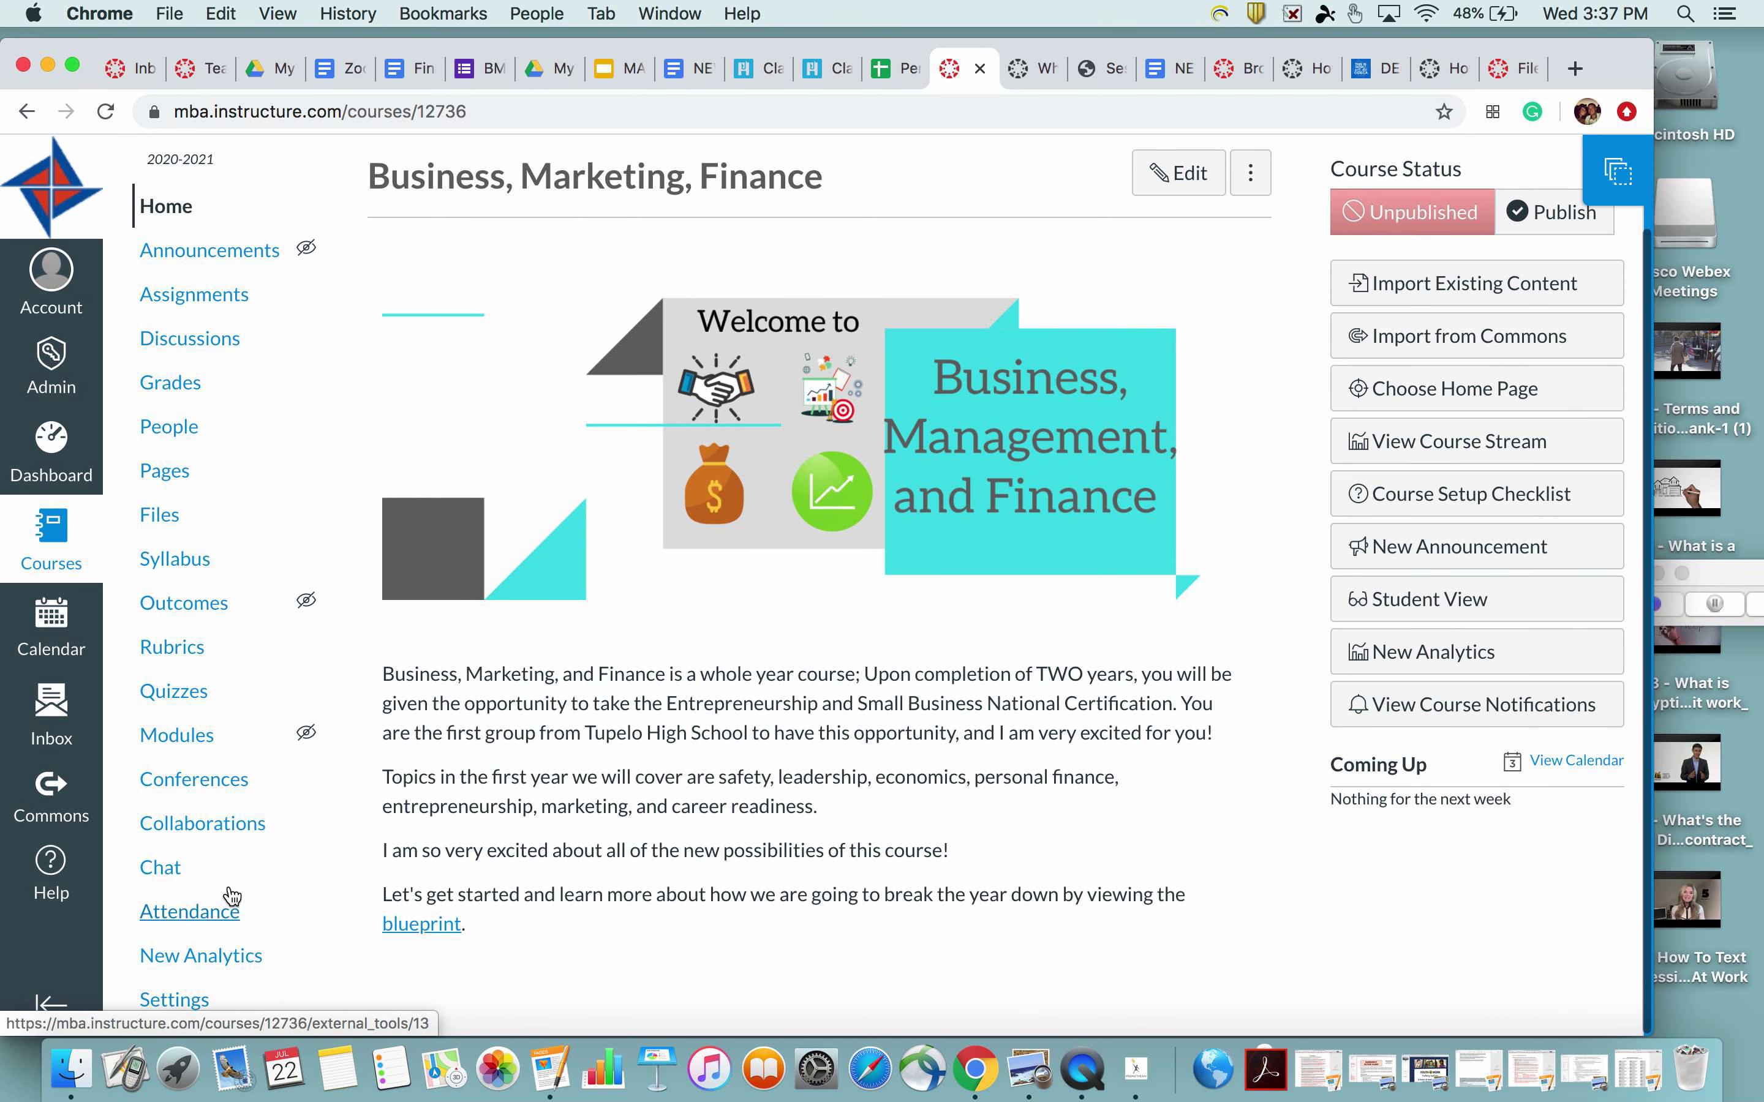
{"action": "left_click", "coordinate": [177, 1000]}
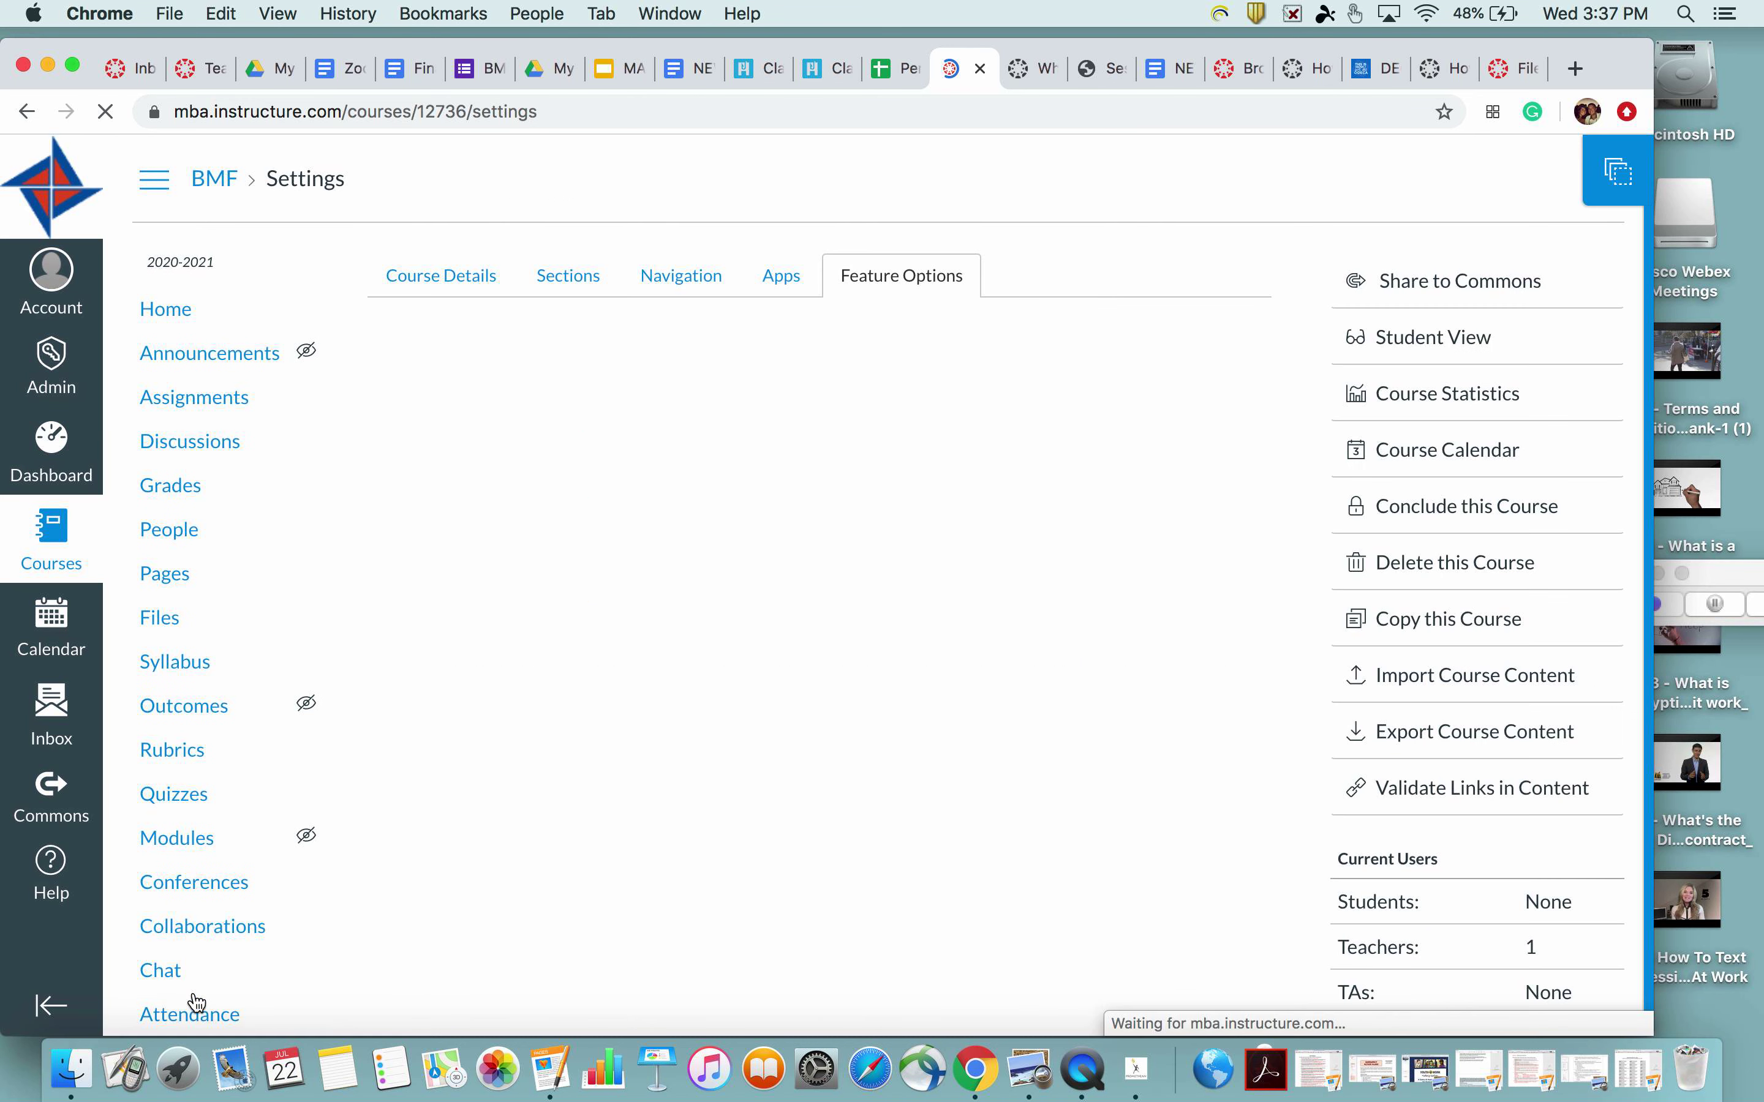
{"action": "left_click", "coordinate": [1431, 687]}
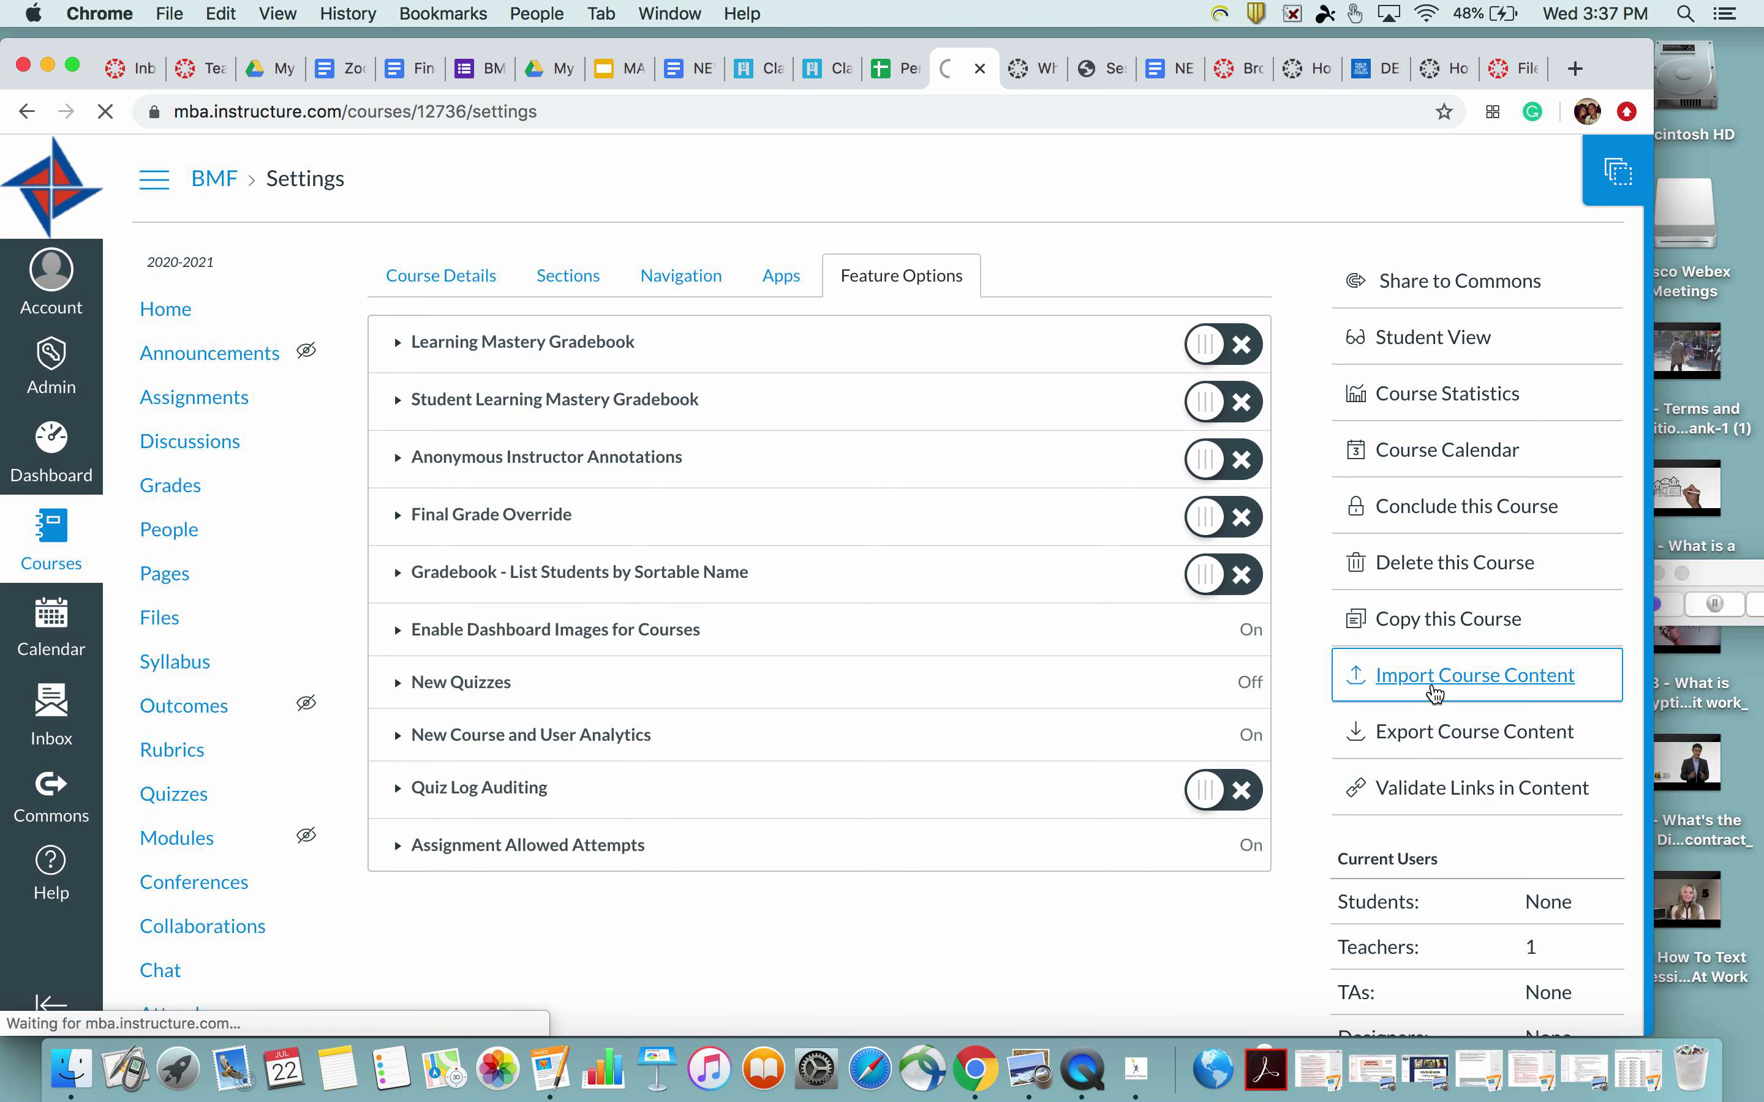
{"action": "left_click", "coordinate": [785, 341]}
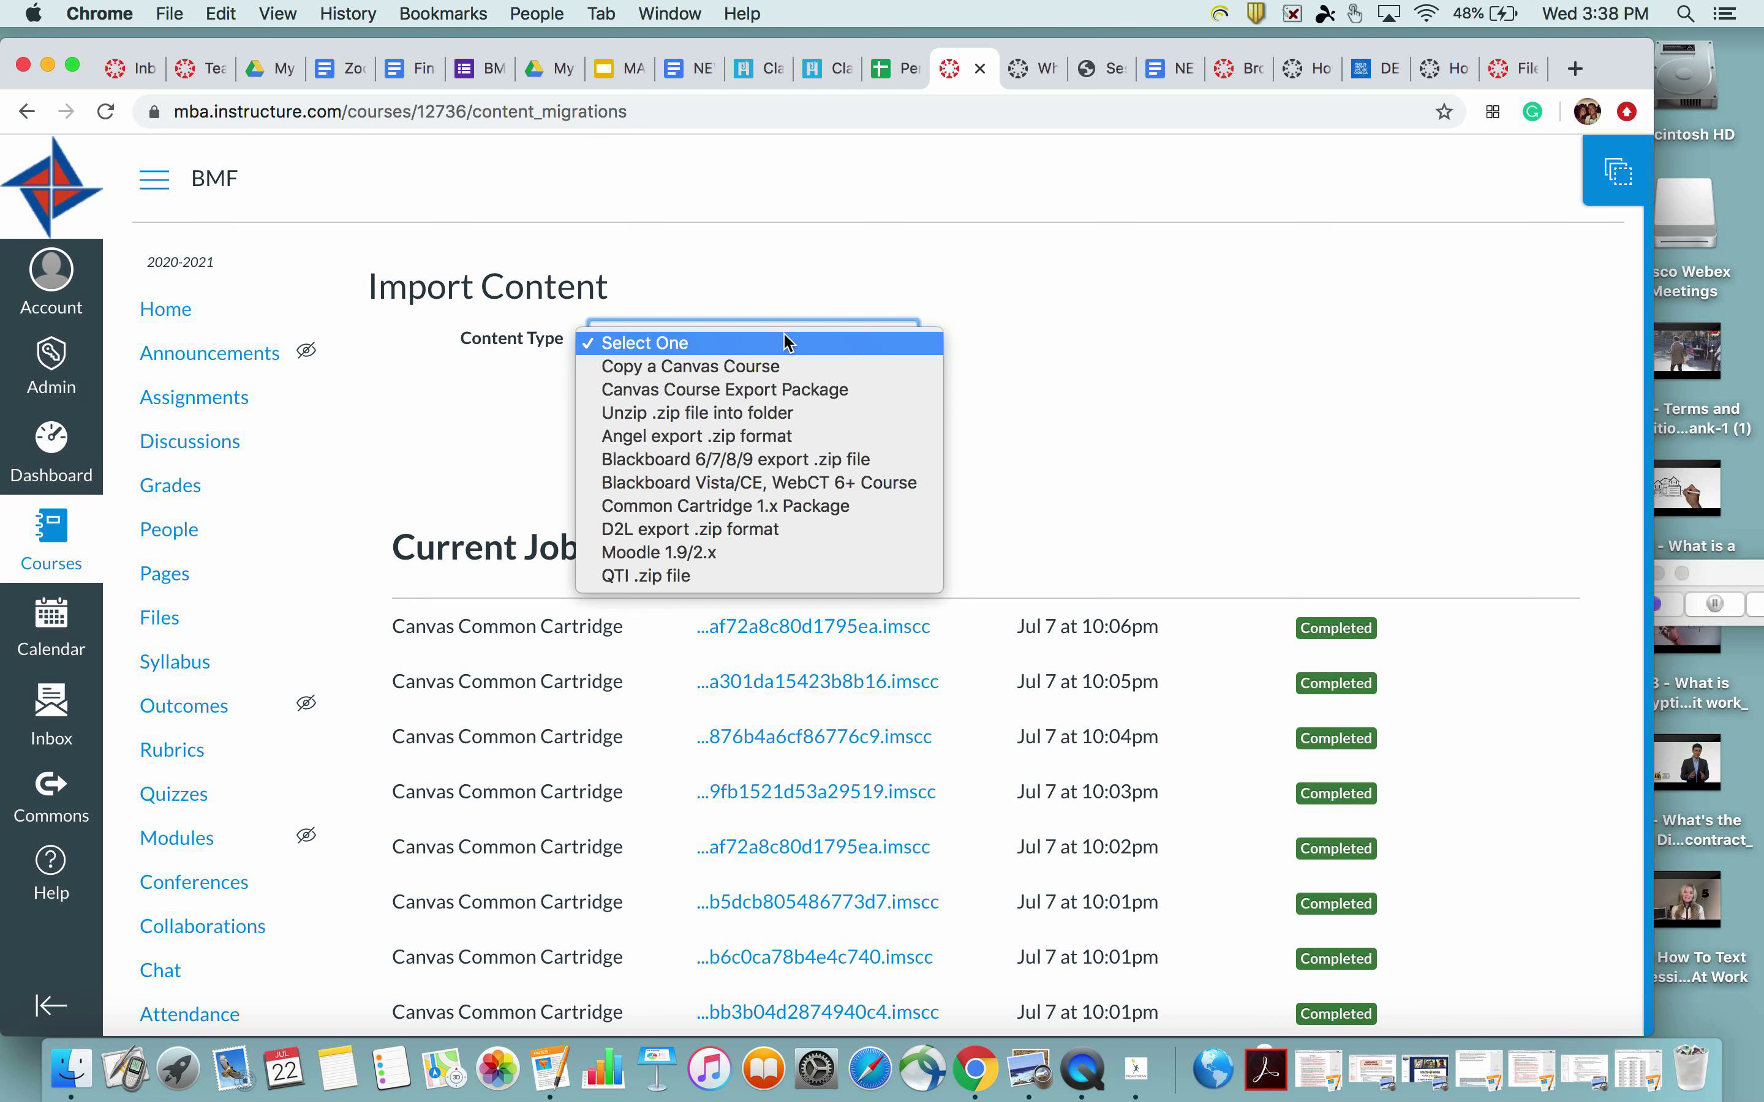
Pick Canvas Course Export Package from the BMF course's Content Type list
{"action": "left_click", "coordinate": [783, 392]}
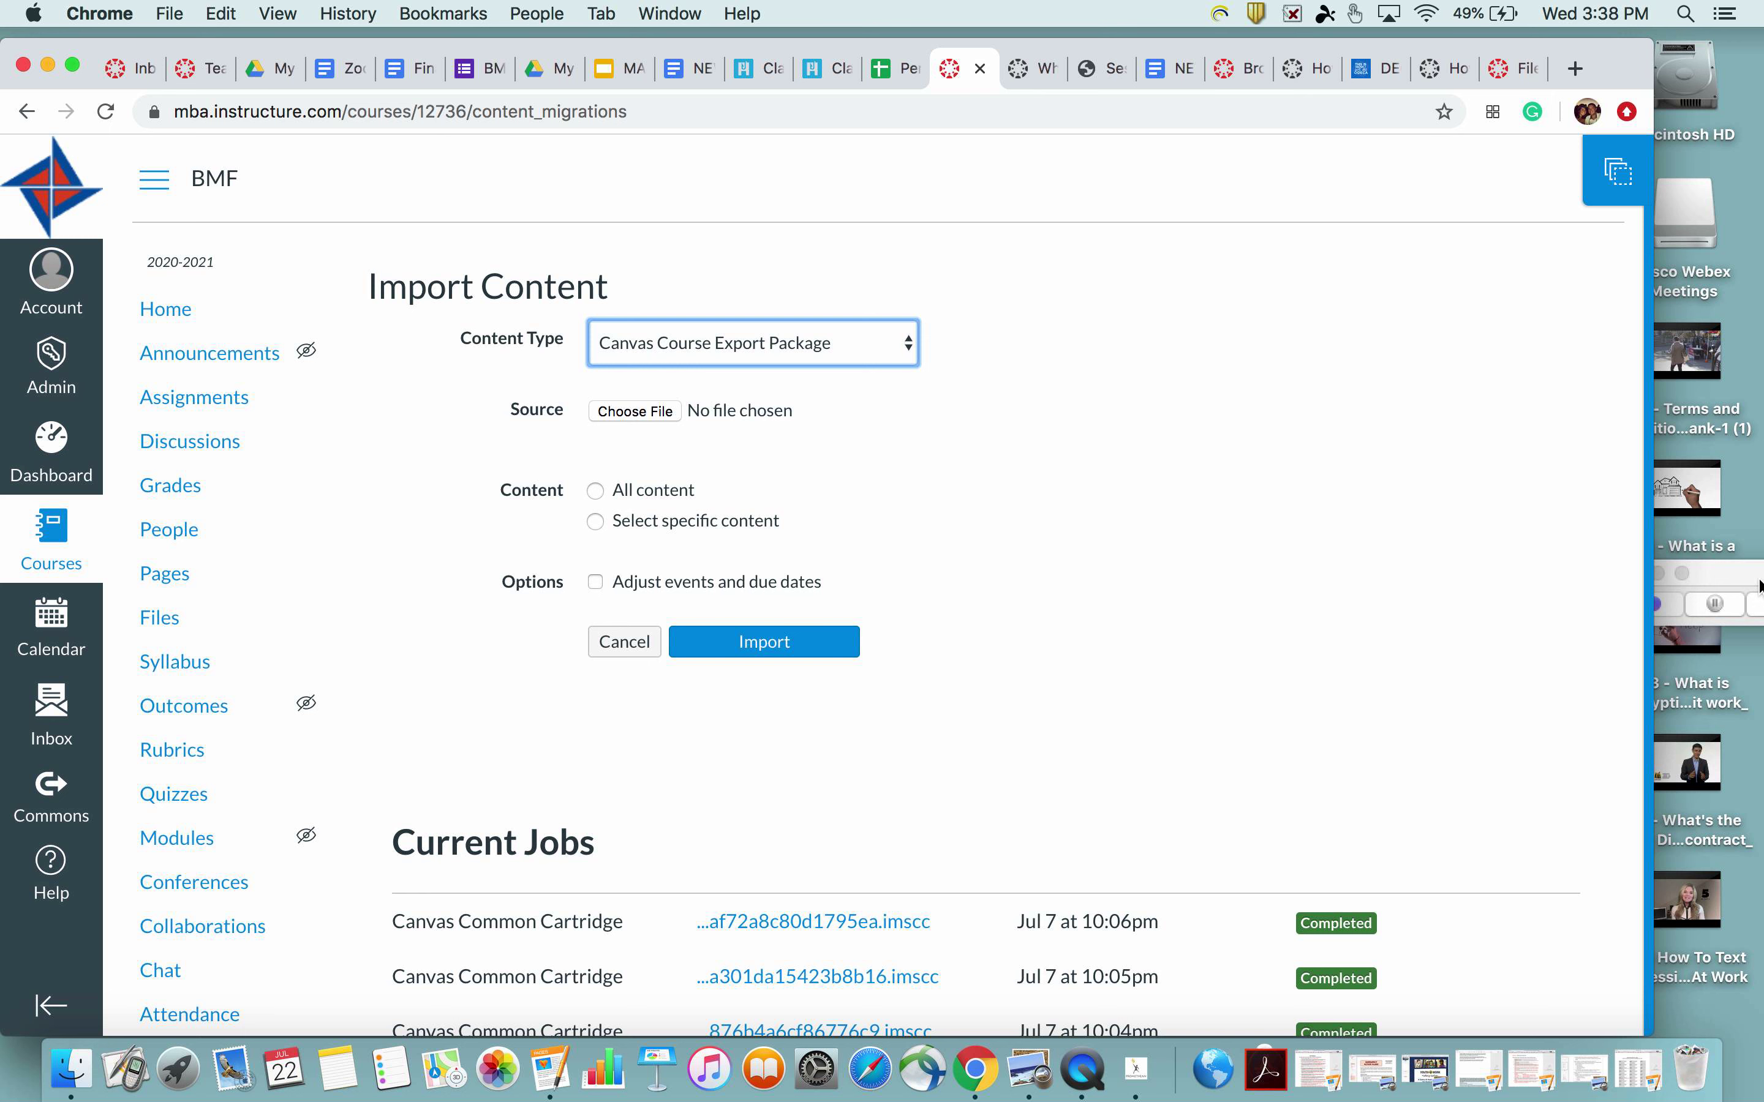
{"action": "left_click_drag", "start_coordinate": [1758, 575], "coordinate": [1611, 529]}
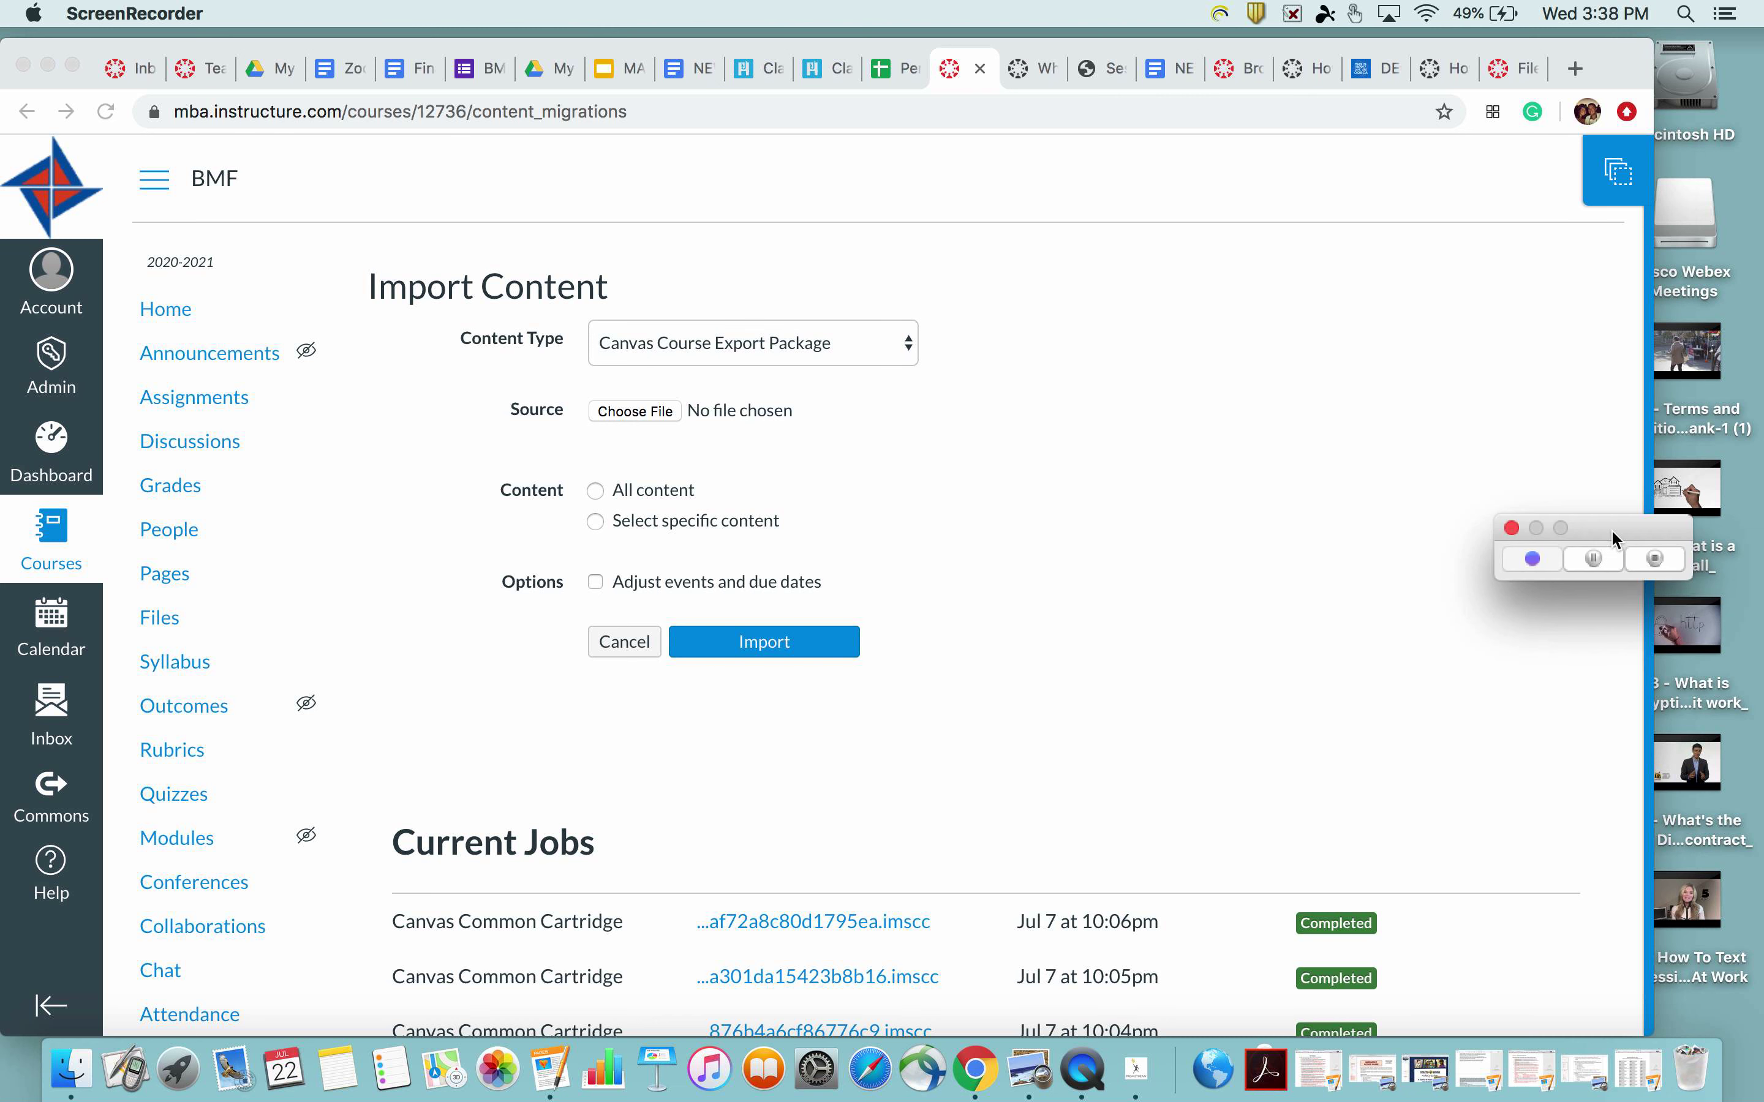